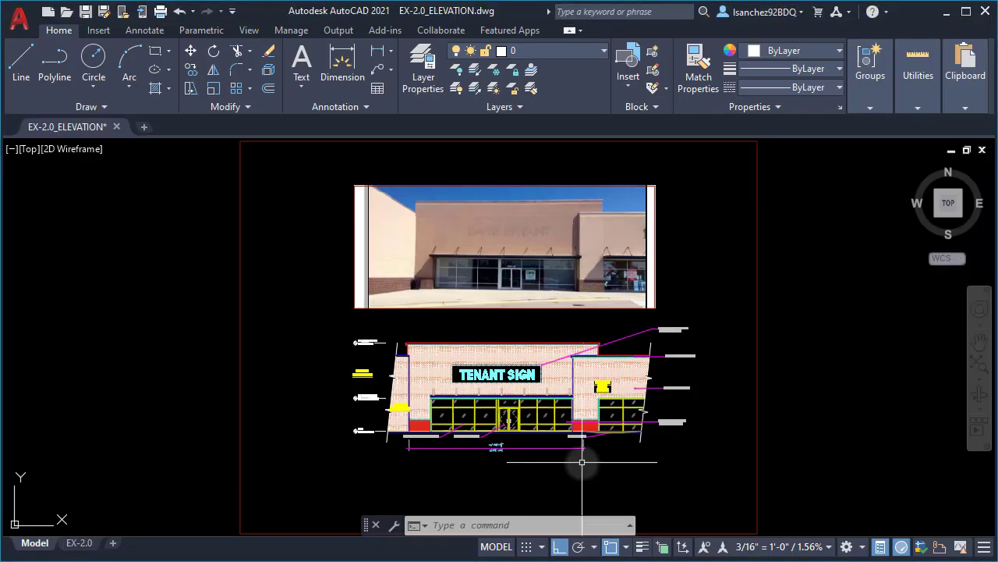
# Step: Copy the 'EXISTING storefront to remain' note and its leader to beneath the right storefront
pyautogui.scroll(5, 507, 440)
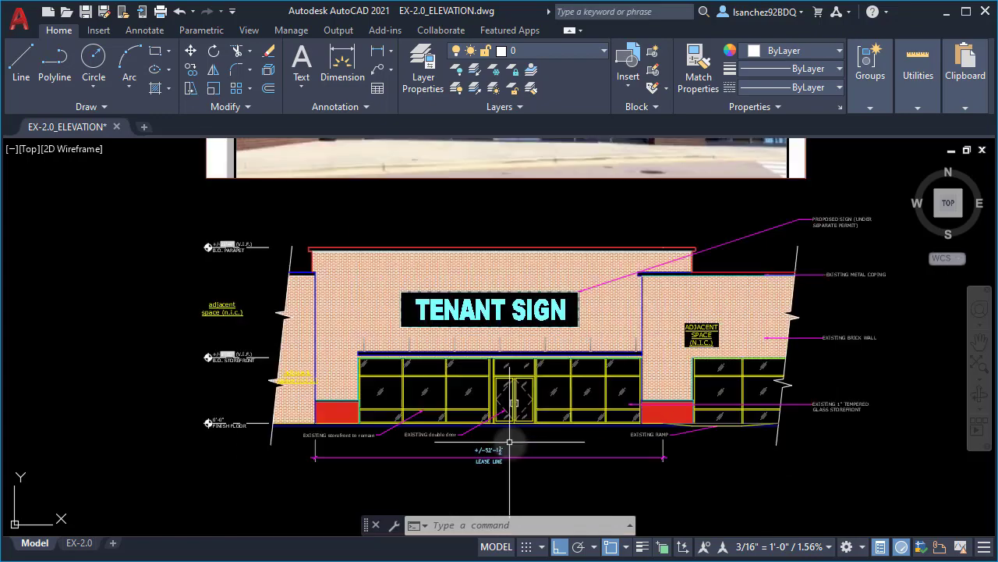
pyautogui.moveTo(512, 445); pyautogui.dragTo(531, 505, button='middle')
pyautogui.click(531, 505)
pyautogui.press('Escape')
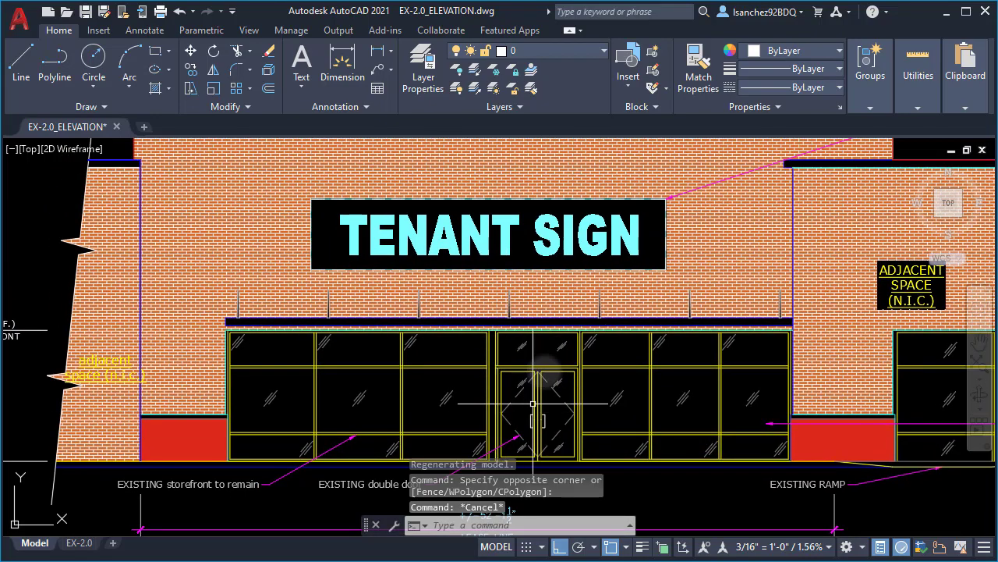
pyautogui.moveTo(512, 351); pyautogui.dragTo(511, 302, button='middle')
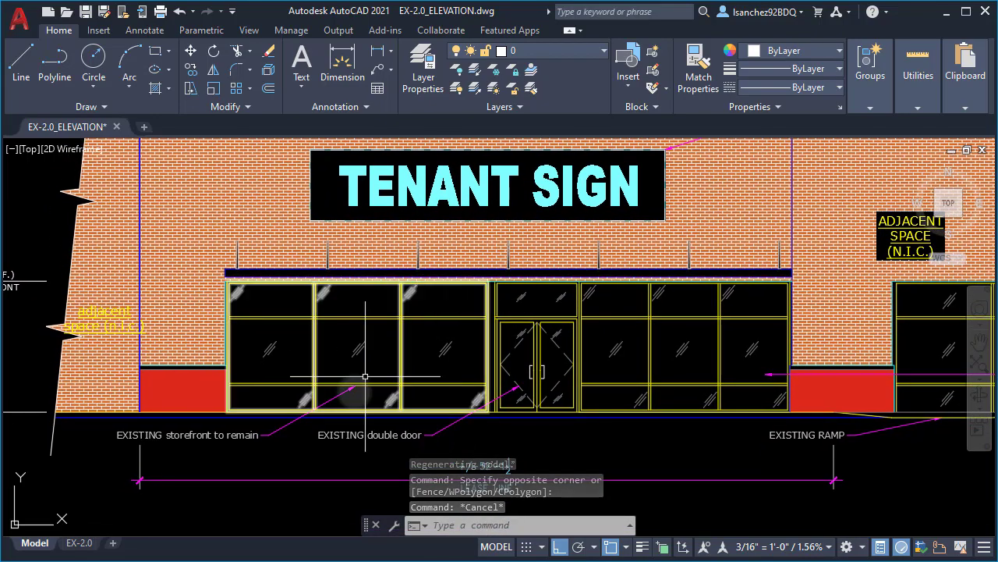
pyautogui.click(276, 451)
pyautogui.click(209, 370)
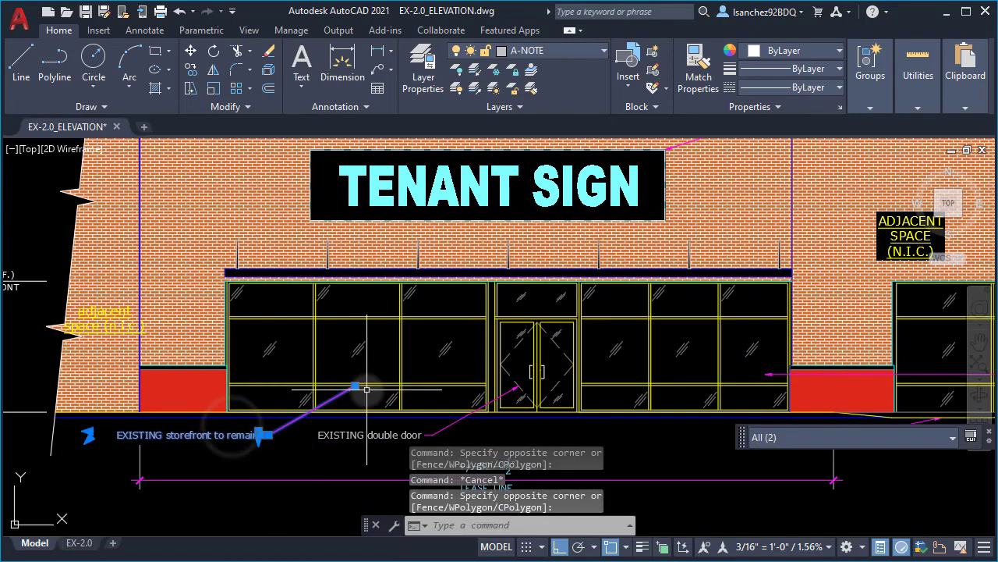
pyautogui.write('co')
pyautogui.press('Return')
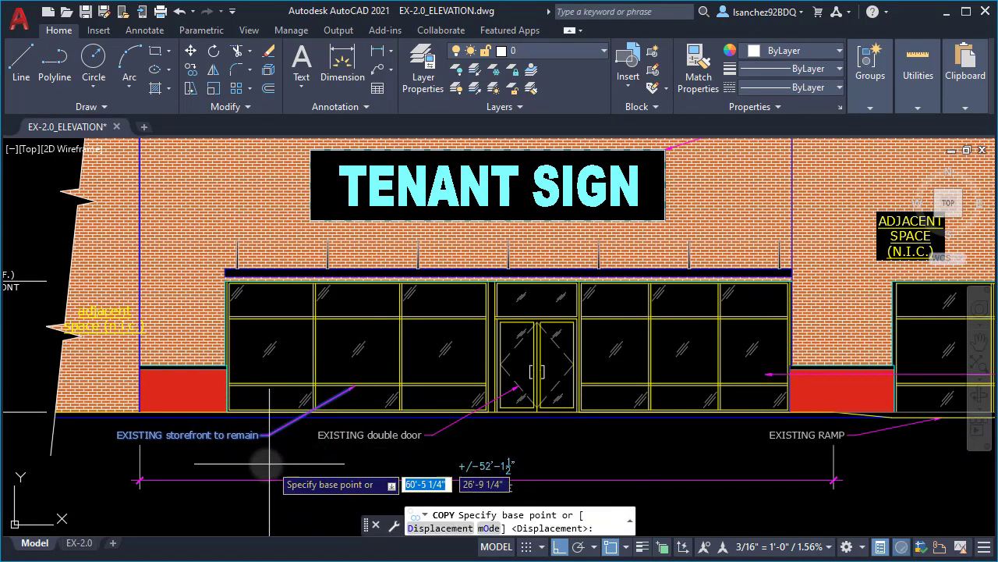
pyautogui.click(258, 462)
pyautogui.click(624, 463)
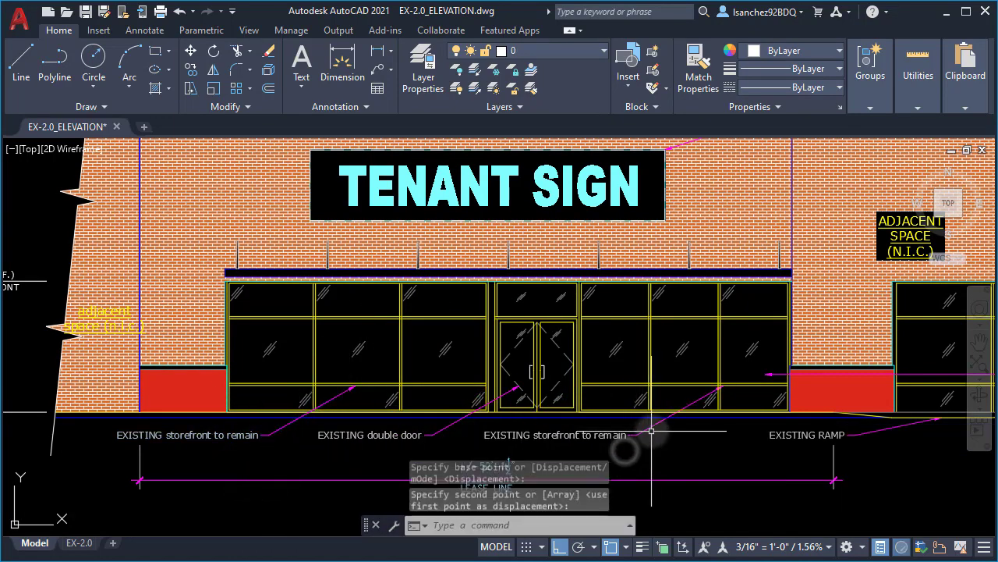
pyautogui.press('Escape')
# Step: Stretch the copied note's leader arrow up so it reaches the canopy
pyautogui.click(690, 395)
pyautogui.press('Escape')
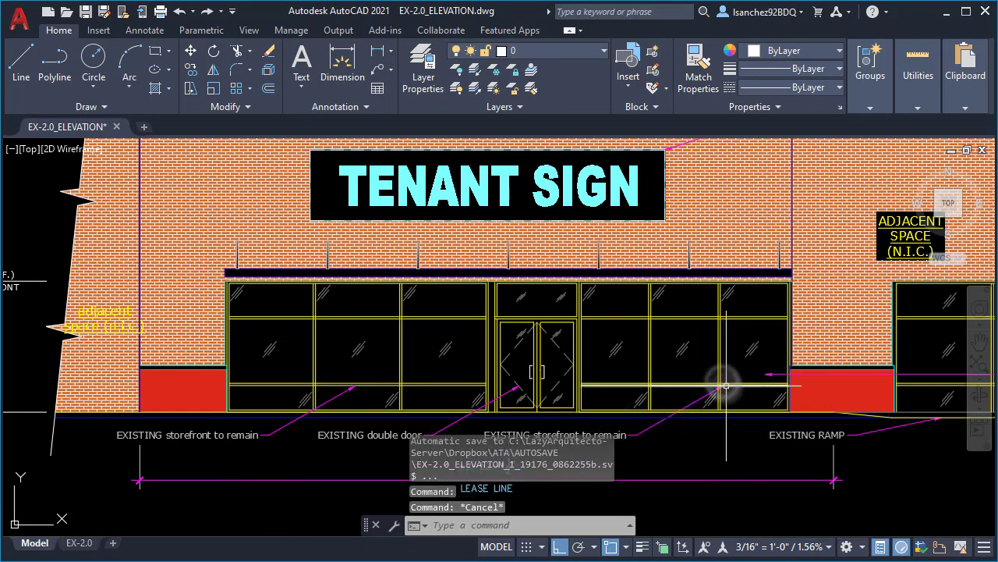
pyautogui.click(700, 396)
pyautogui.press('Escape')
pyautogui.click(721, 387)
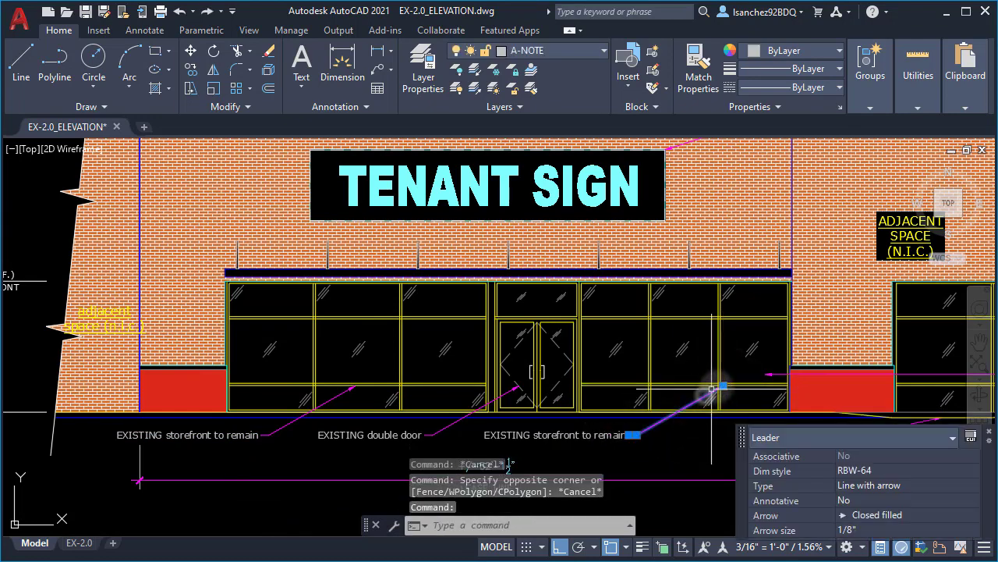
pyautogui.click(723, 385)
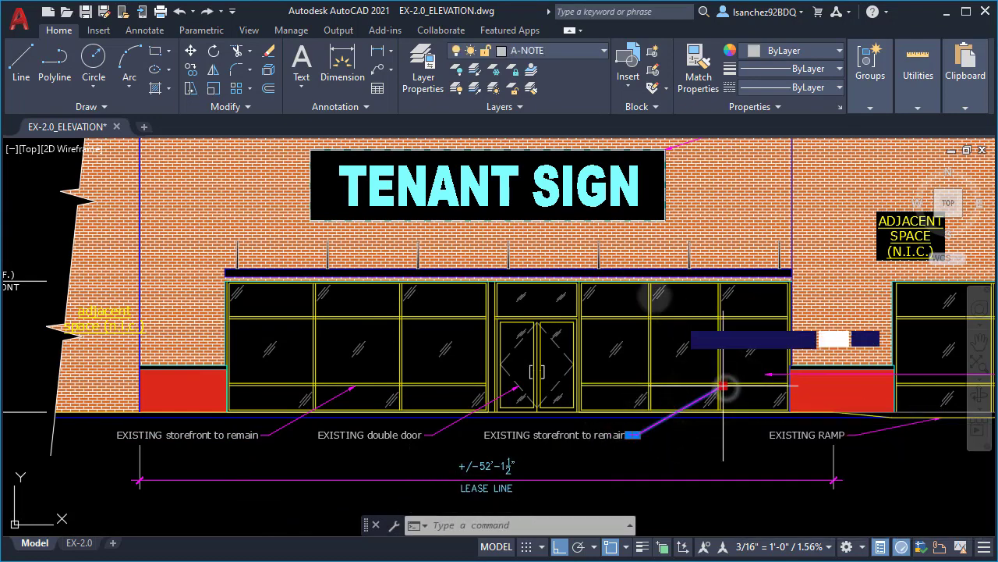
pyautogui.click(646, 275)
pyautogui.press('Escape')
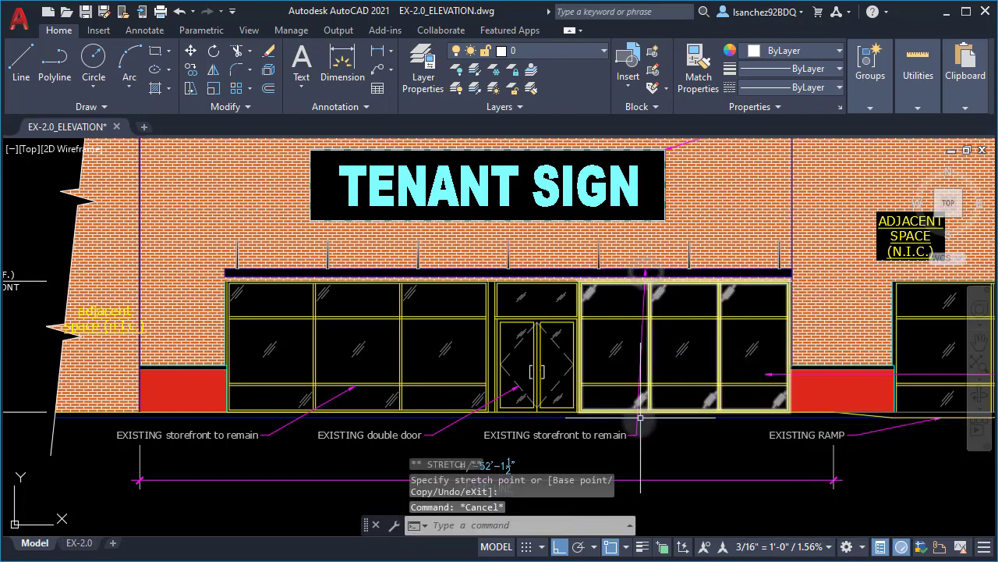
# Step: Replace 'storefront to remain' in the copied note so it reads 'EXISTING canopy'
pyautogui.doubleClick(591, 434)
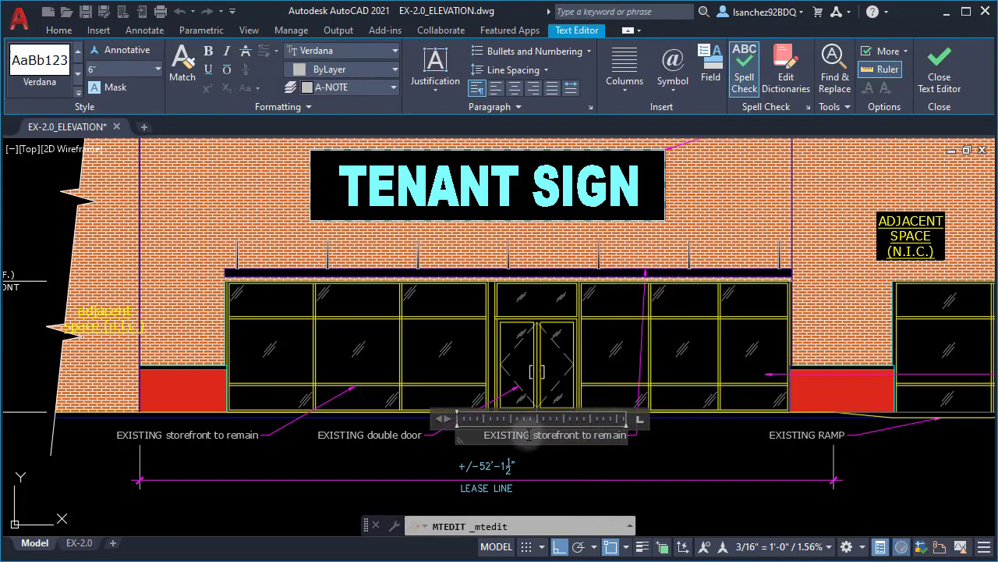
pyautogui.moveTo(533, 436); pyautogui.dragTo(640, 450)
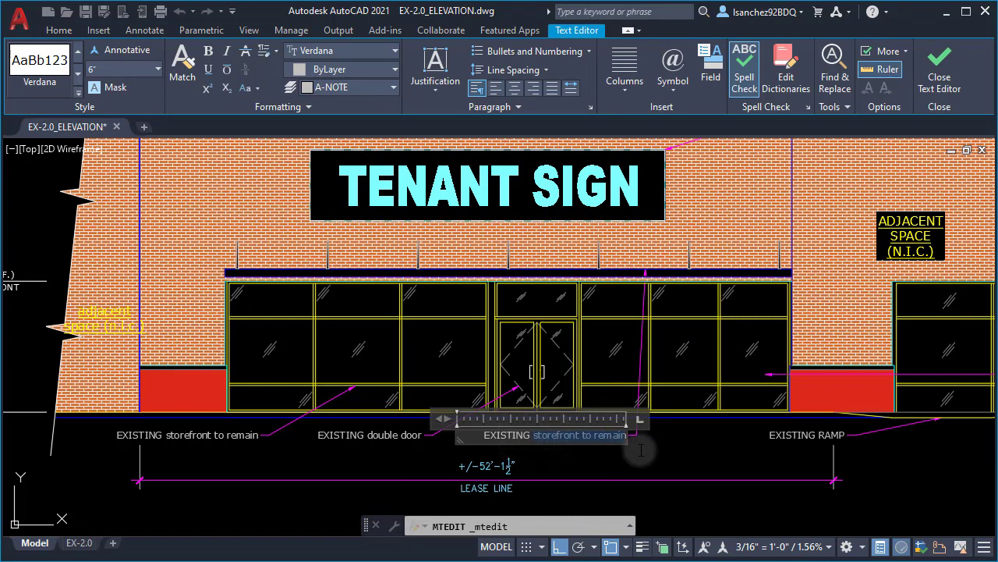
pyautogui.write('canopy')
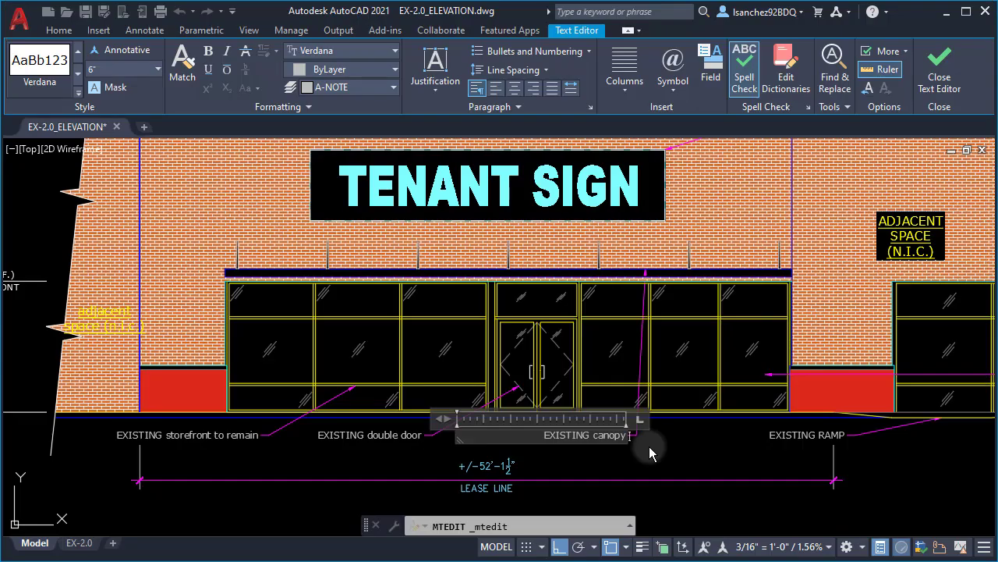
pyautogui.click(649, 447)
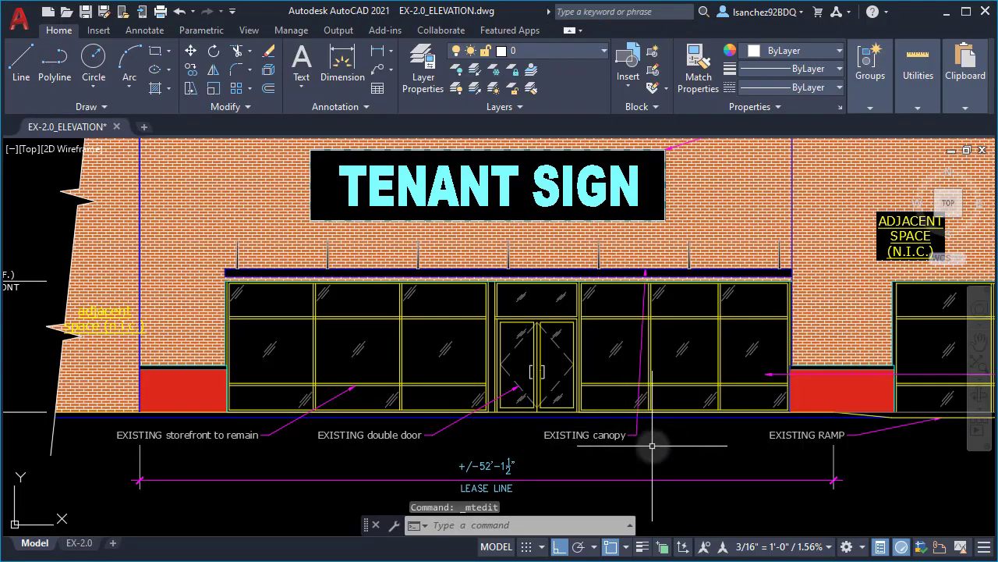
# Step: Turn TEXTALLCAPS on so new text is entered in capitals
pyautogui.write('textall')
pyautogui.press('Return')
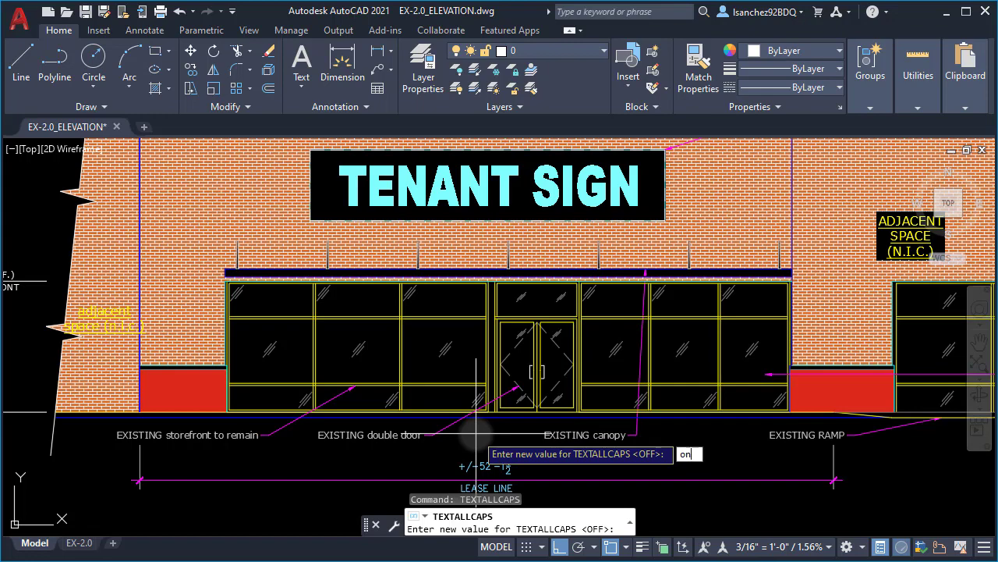
pyautogui.press('Return')
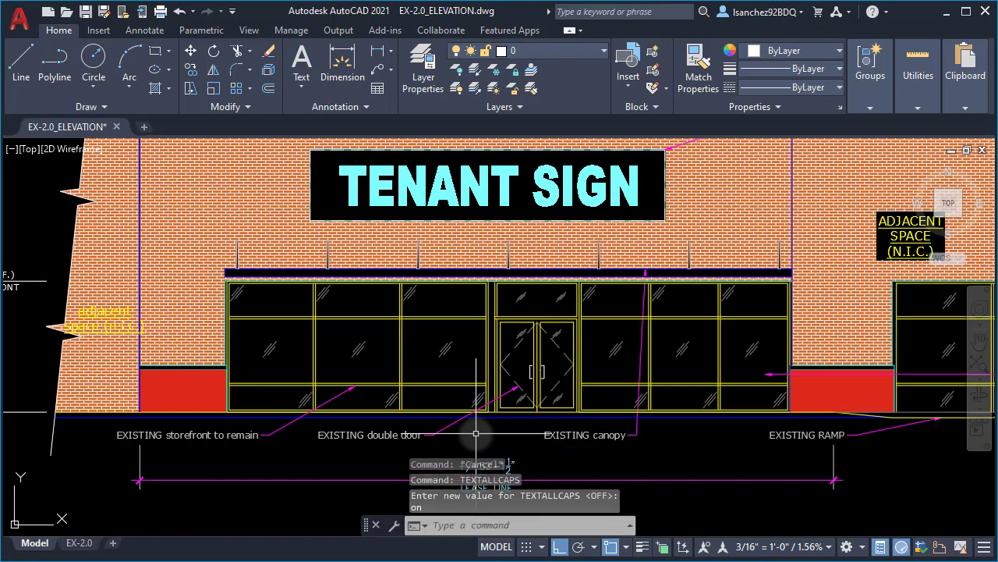
# Step: Change 'canopy' to 'CANOPY TO REMAIN' so the note reads 'EXISTING CANOPY TO REMAIN'
pyautogui.doubleClick(603, 435)
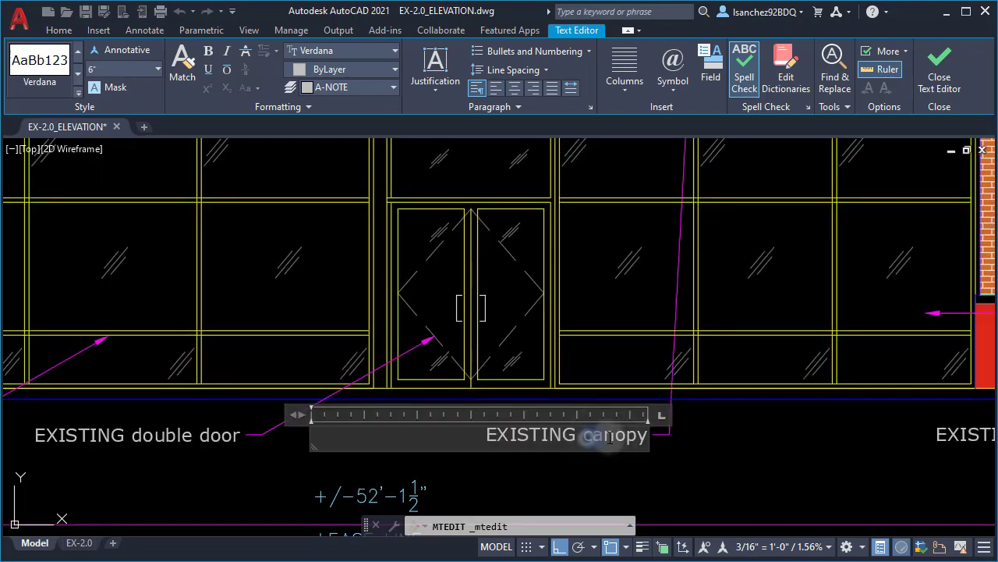
pyautogui.moveTo(583, 435); pyautogui.dragTo(658, 444)
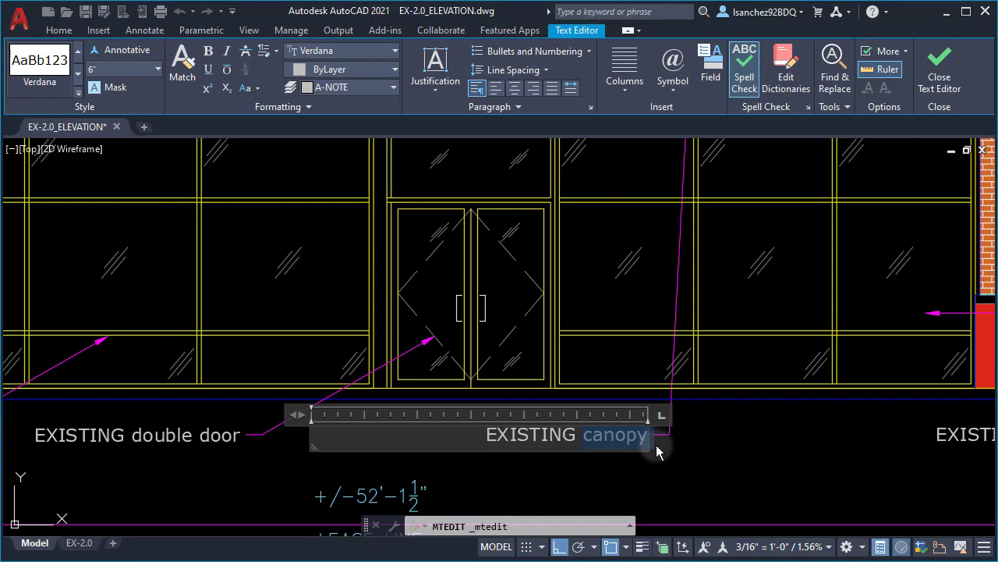
pyautogui.write('CAO')
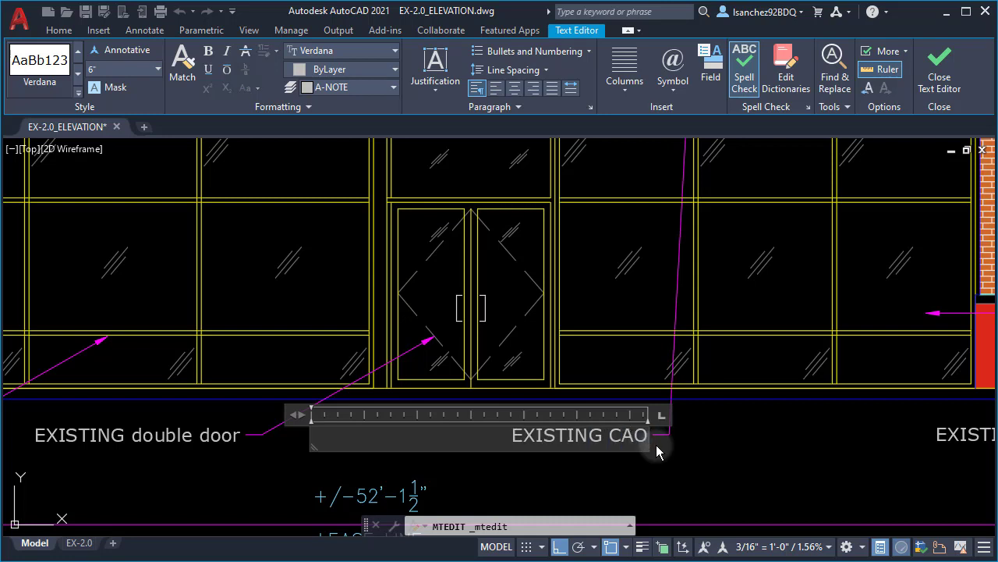
pyautogui.press('BackSpace')
pyautogui.write('N')
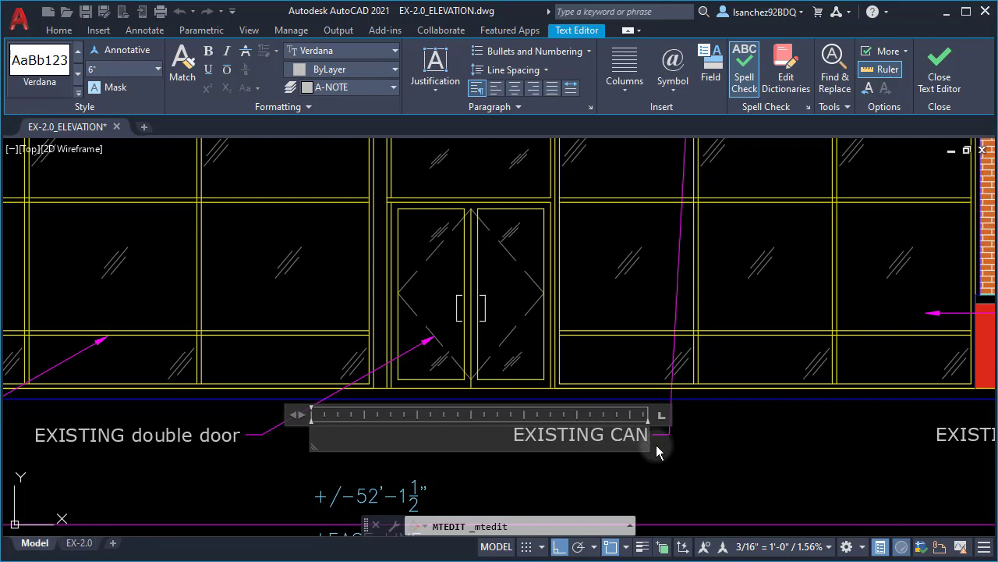
pyautogui.write('OPY TO')
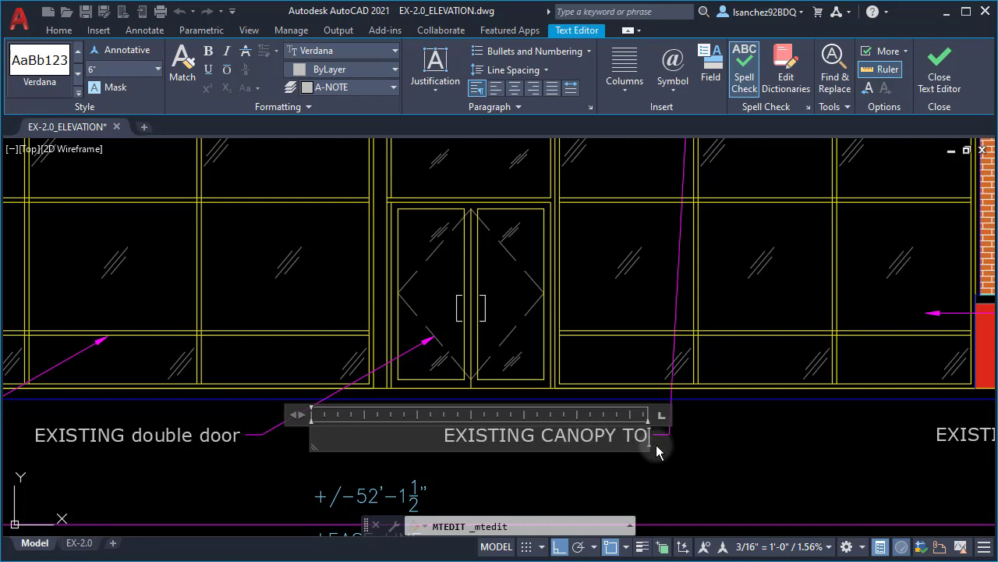
pyautogui.write(' REMAIN')
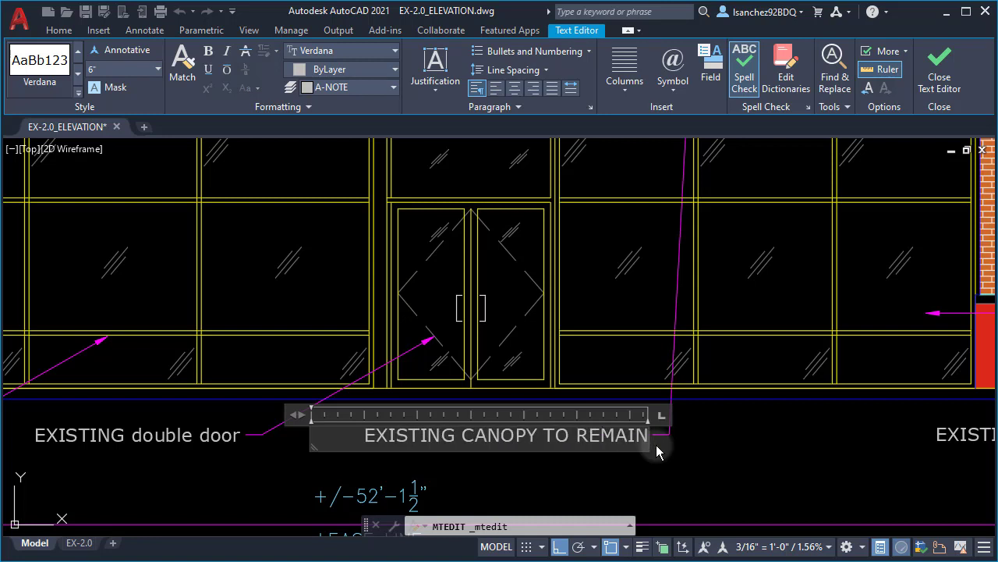
pyautogui.click(685, 453)
# Step: Copy the TENANT SIGN block to a spot above the building
pyautogui.scroll(-3, 546, 440)
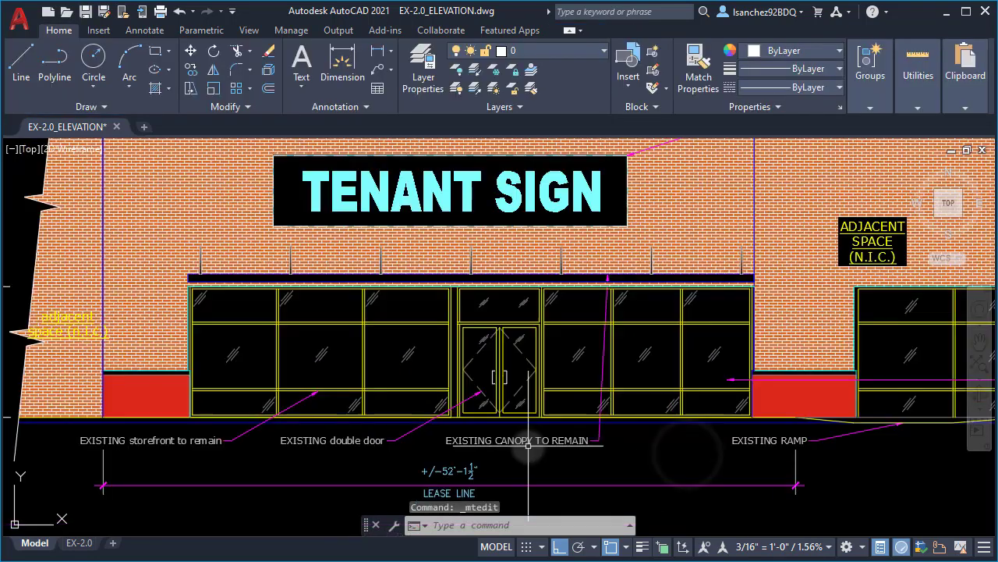
pyautogui.middleClick(465, 410)
pyautogui.middleClick(465, 409)
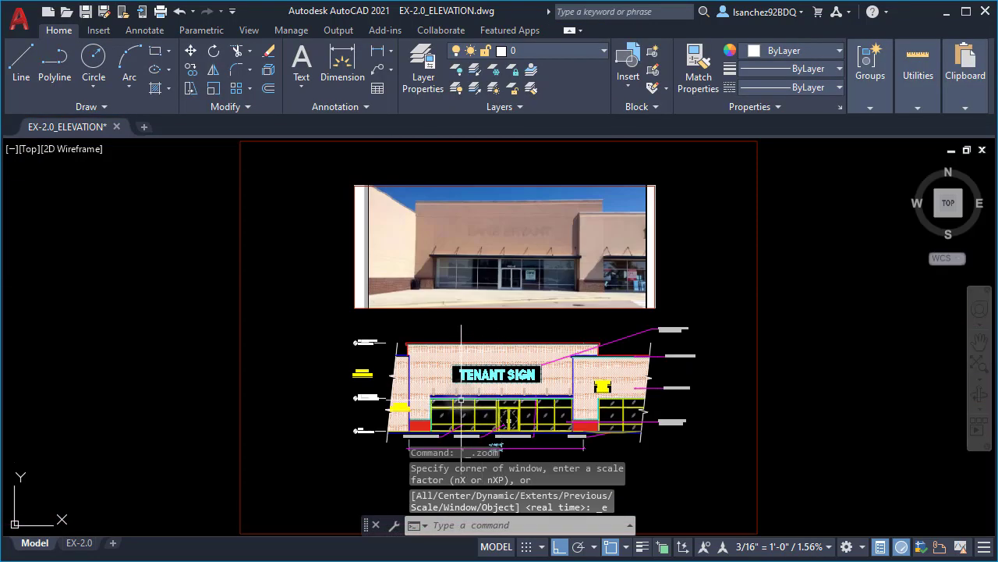
pyautogui.scroll(5, 465, 410)
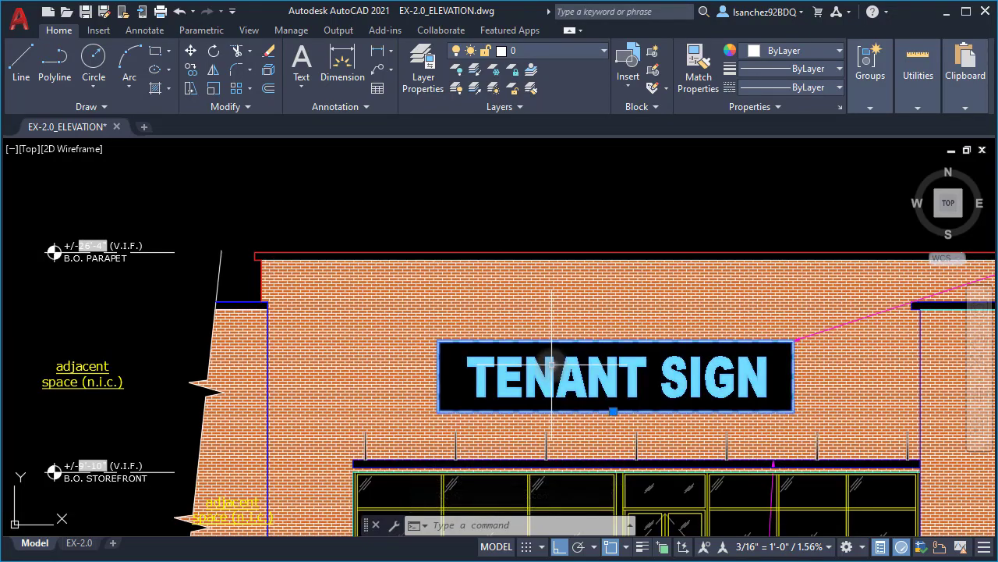
pyautogui.click(527, 407)
pyautogui.write('co')
pyautogui.press('Return')
pyautogui.click(472, 453)
pyautogui.moveTo(430, 223); pyautogui.dragTo(425, 328, button='middle')
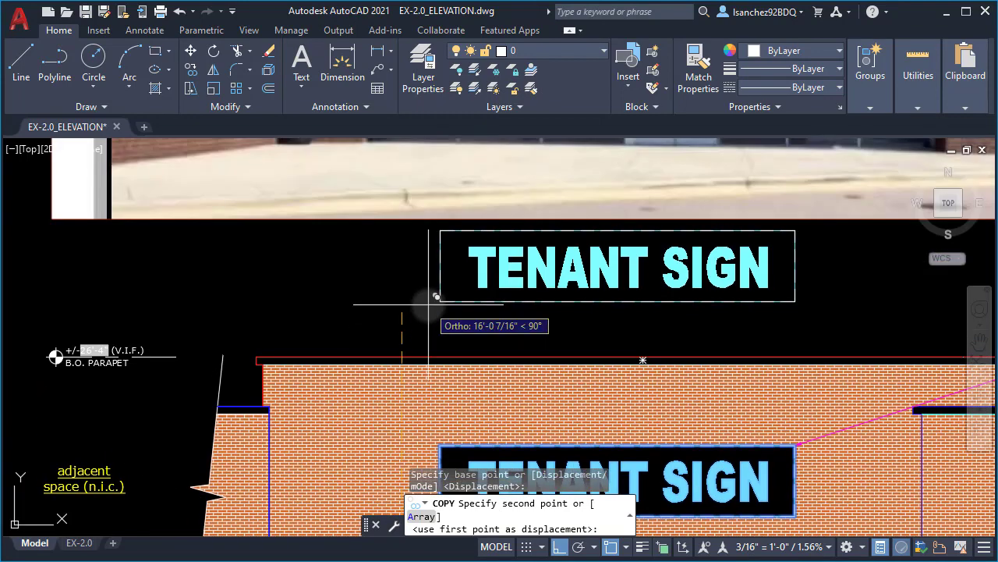
pyautogui.click(417, 324)
pyautogui.press('Escape')
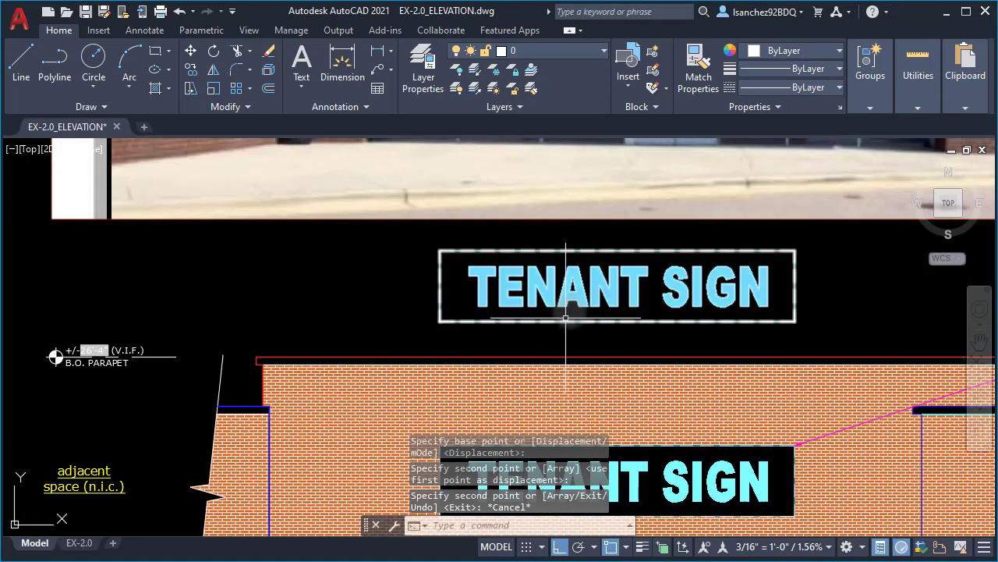
# Step: Explode the upper TENANT SIGN copy into Signage-style multiline text and check the result
pyautogui.click(546, 320)
pyautogui.click(576, 305)
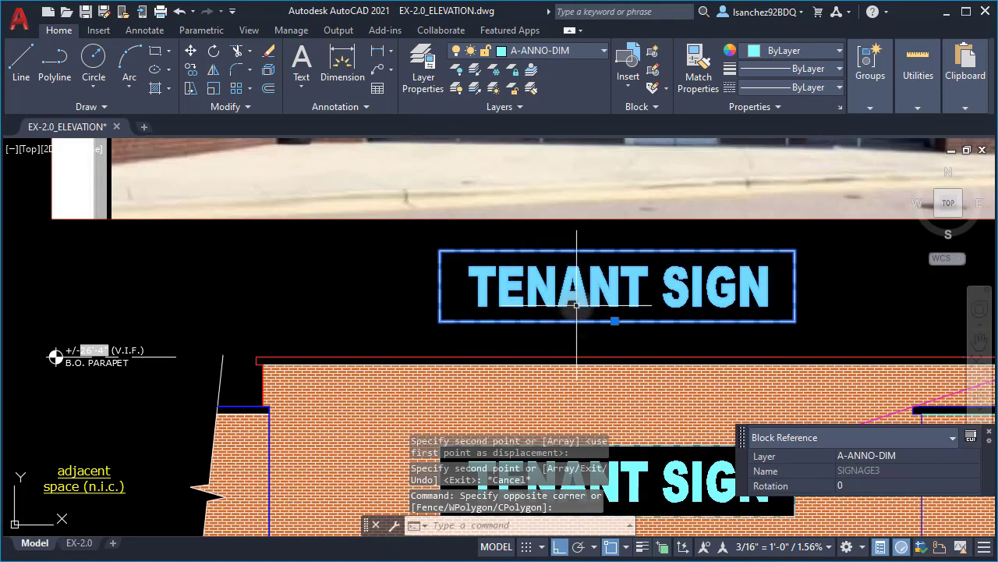
pyautogui.write('x')
pyautogui.press('Return')
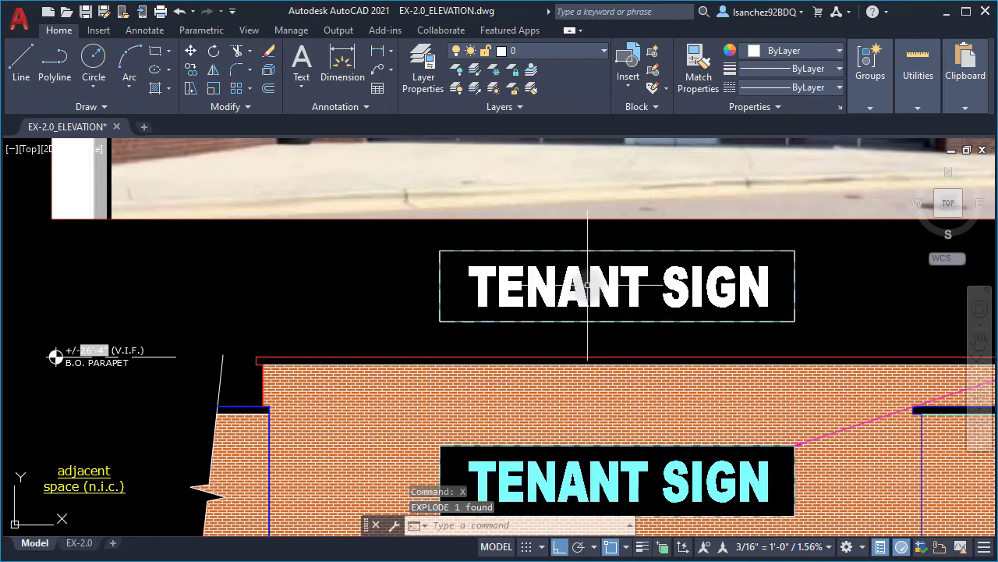
pyautogui.click(557, 287)
pyautogui.click(552, 287)
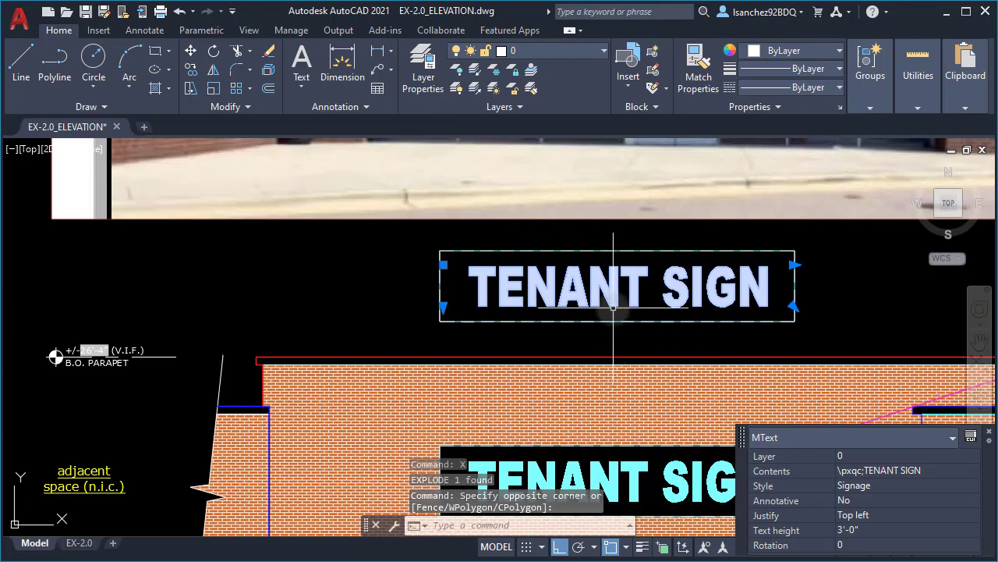
pyautogui.press('Escape')
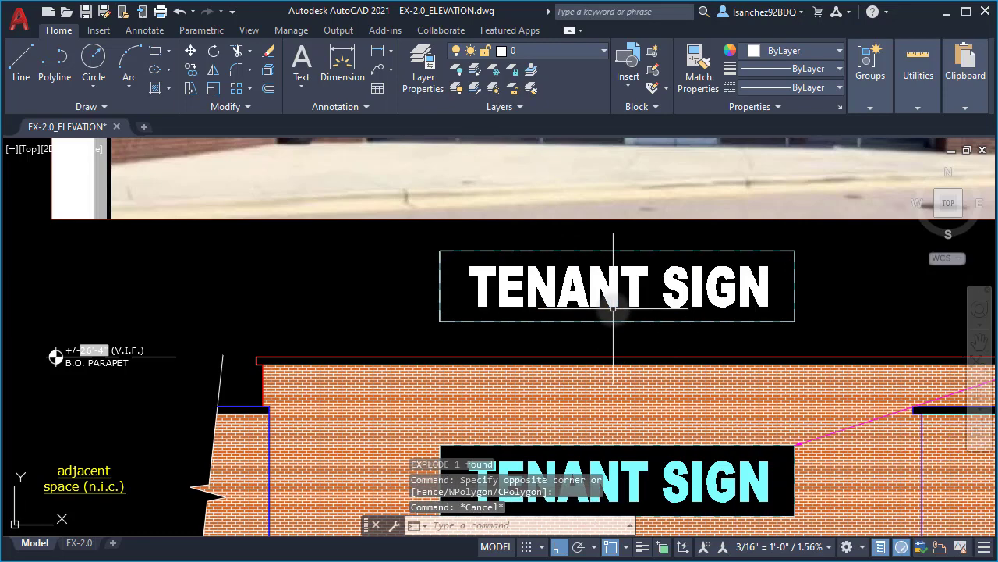
# Step: Flatten the upper TENANT SIGN text into letter outlines, removing hidden lines
pyautogui.click(530, 296)
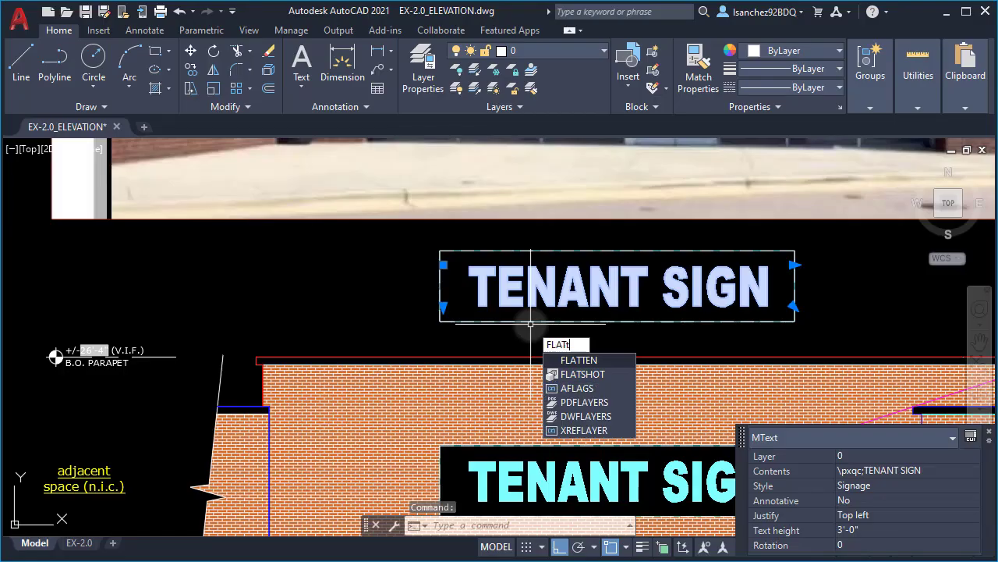
pyautogui.write('TTEN')
pyautogui.press('Return')
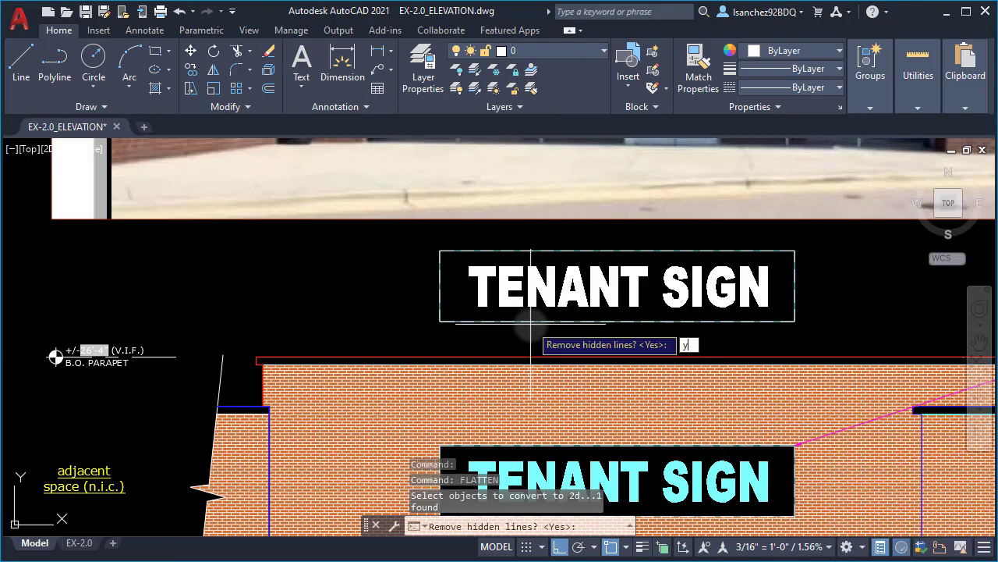
pyautogui.press('Return')
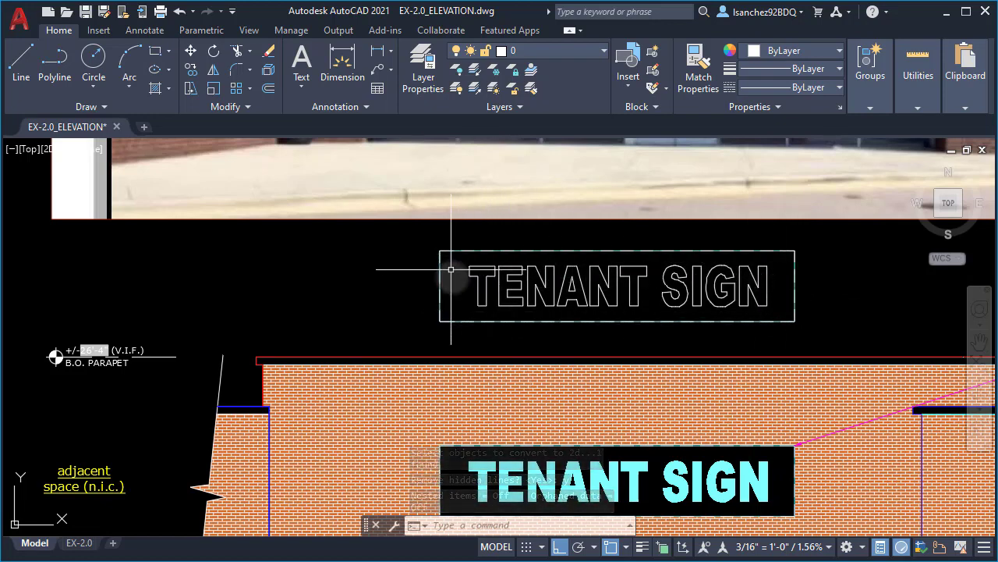
# Step: Start a hatch fill on the outlined sign letters, then cancel it
pyautogui.scroll(3, 511, 280)
pyautogui.click(520, 278)
pyautogui.press('Escape')
pyautogui.scroll(-3, 462, 357)
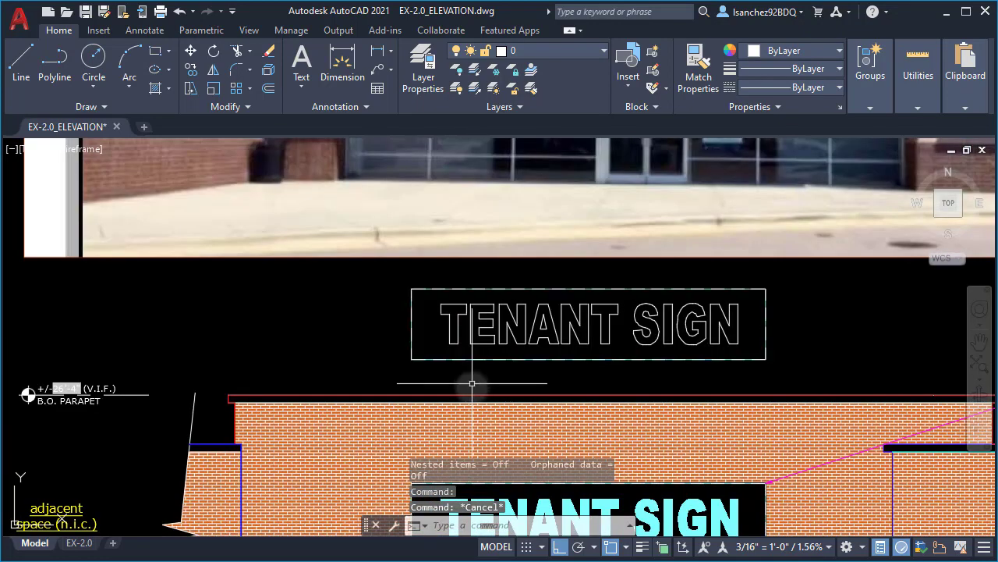
pyautogui.write('h')
pyautogui.press('Return')
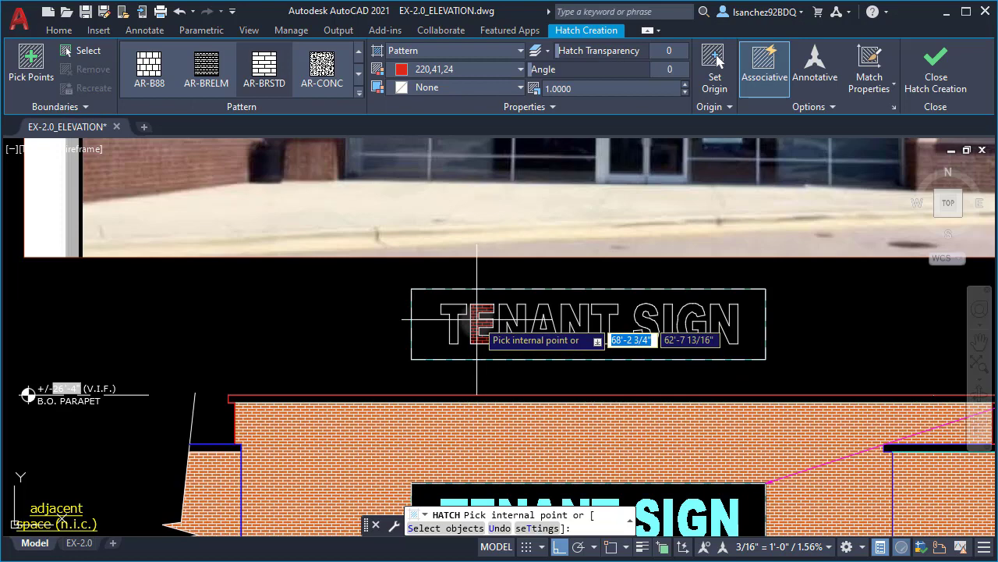
pyautogui.press('Escape')
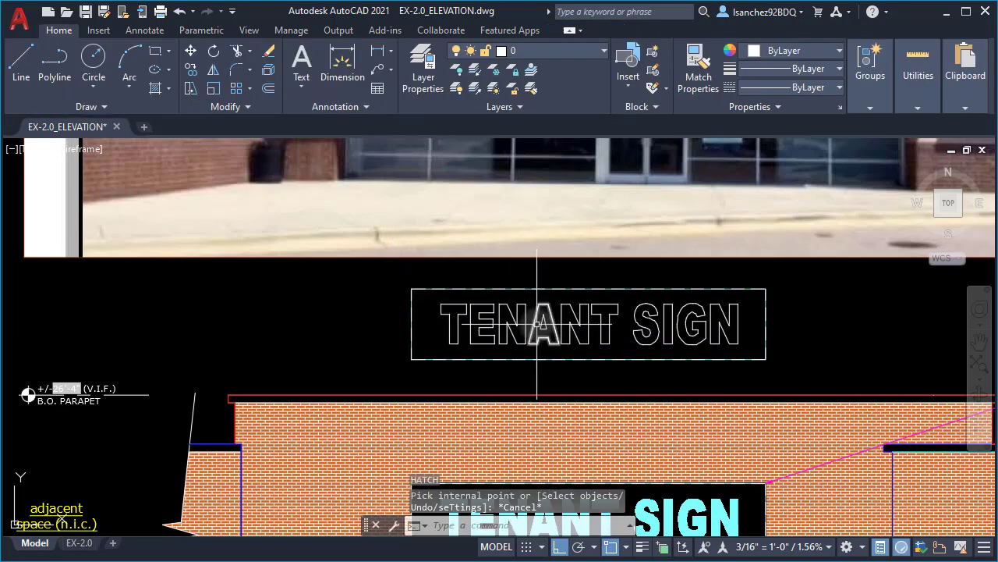
# Step: Crossing-select and delete the outlined TENANT SIGN copy above the parapet
pyautogui.scroll(-3, 536, 324)
pyautogui.click(687, 353)
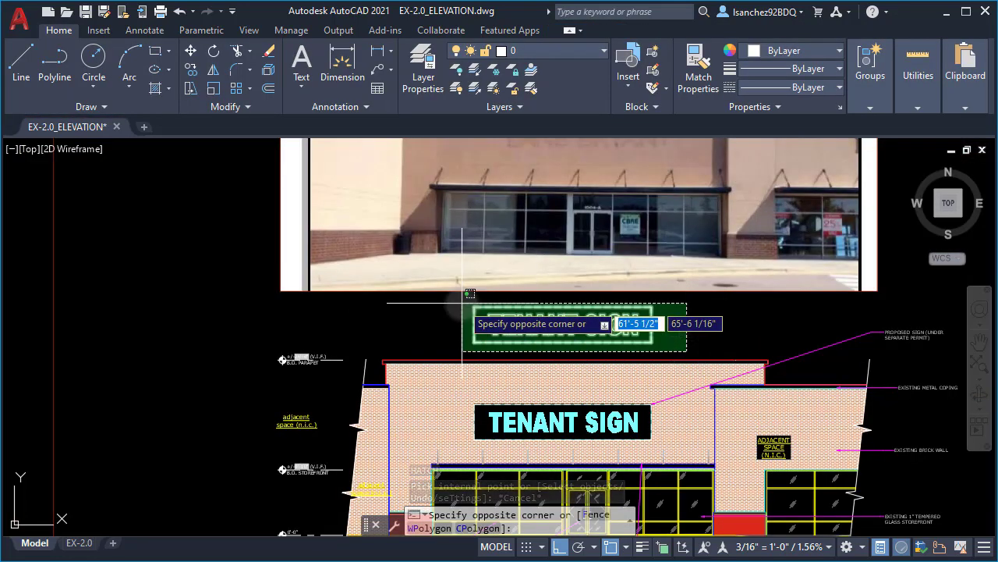
pyautogui.click(470, 293)
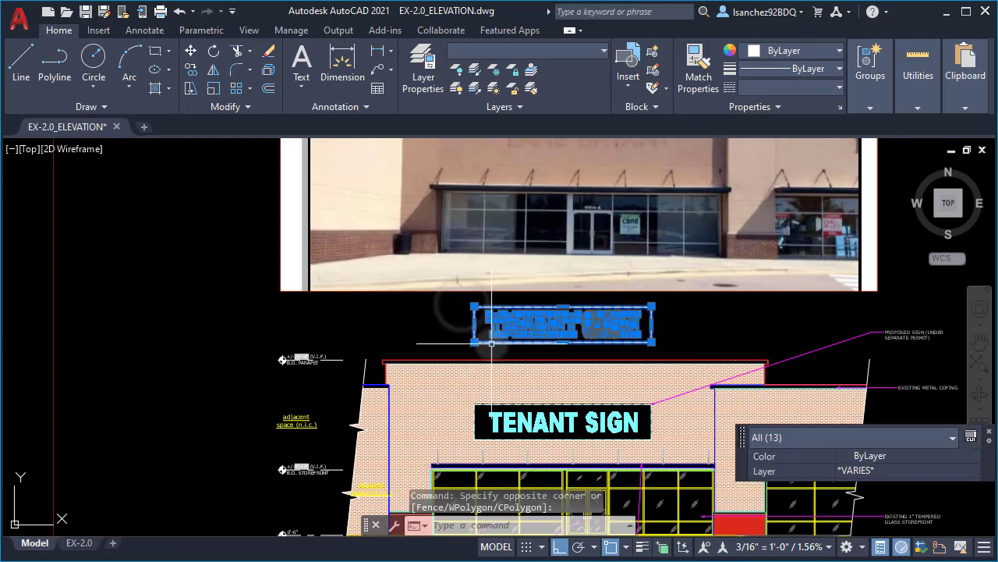
pyautogui.press('Delete')
pyautogui.scroll(3, 651, 468)
pyautogui.scroll(-3, 650, 468)
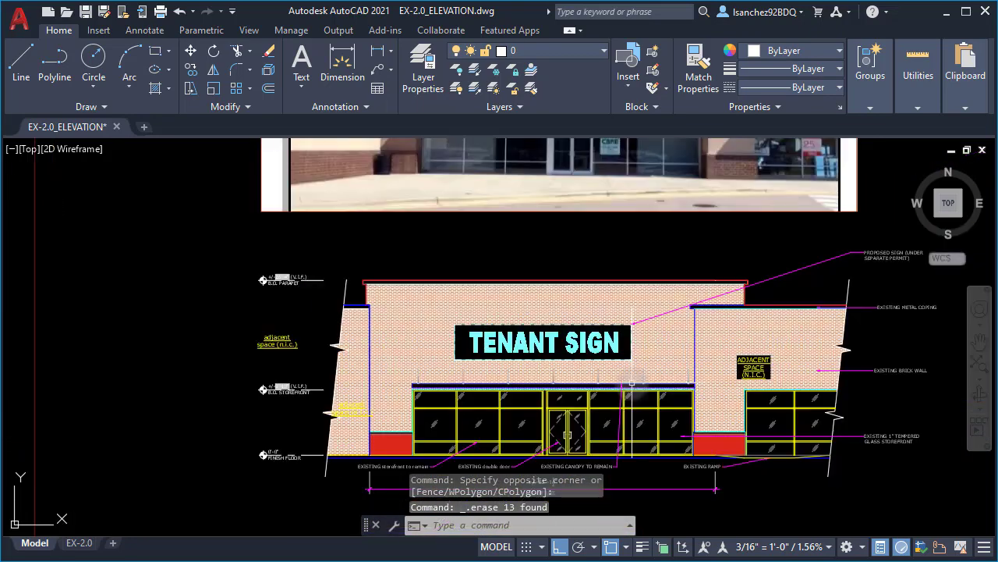
pyautogui.scroll(-3, 650, 402)
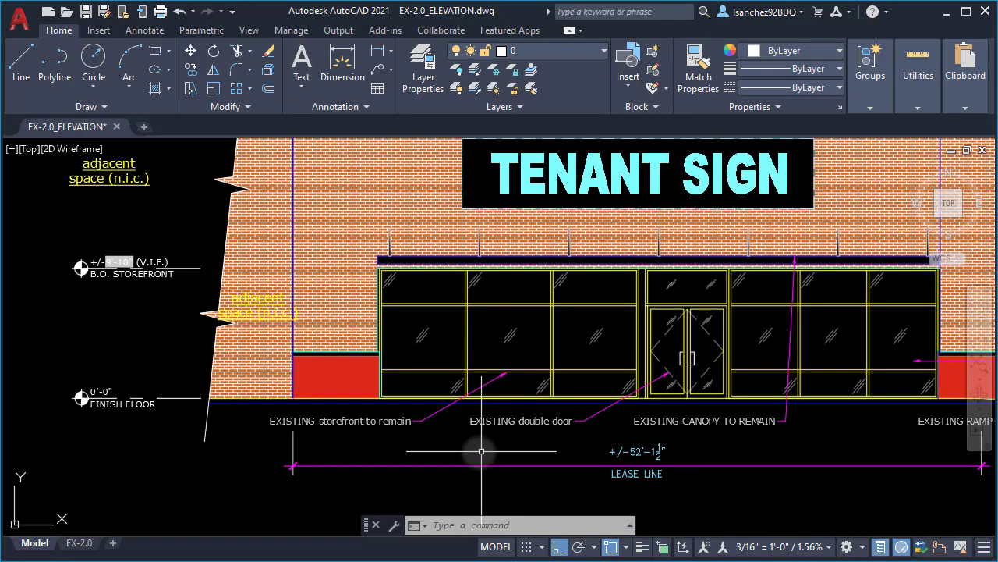
# Step: Open the EXISTING double door note in the text editor and close it unchanged
pyautogui.moveTo(668, 445); pyautogui.dragTo(467, 487, button='middle')
pyautogui.scroll(-2, 467, 487)
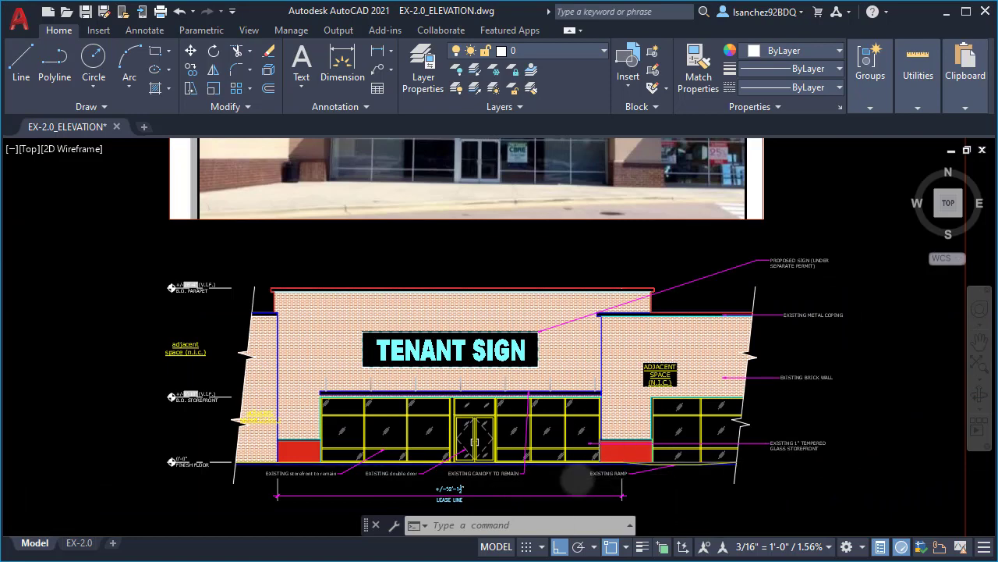
pyautogui.scroll(2, 575, 475)
pyautogui.moveTo(575, 475); pyautogui.dragTo(694, 443, button='middle')
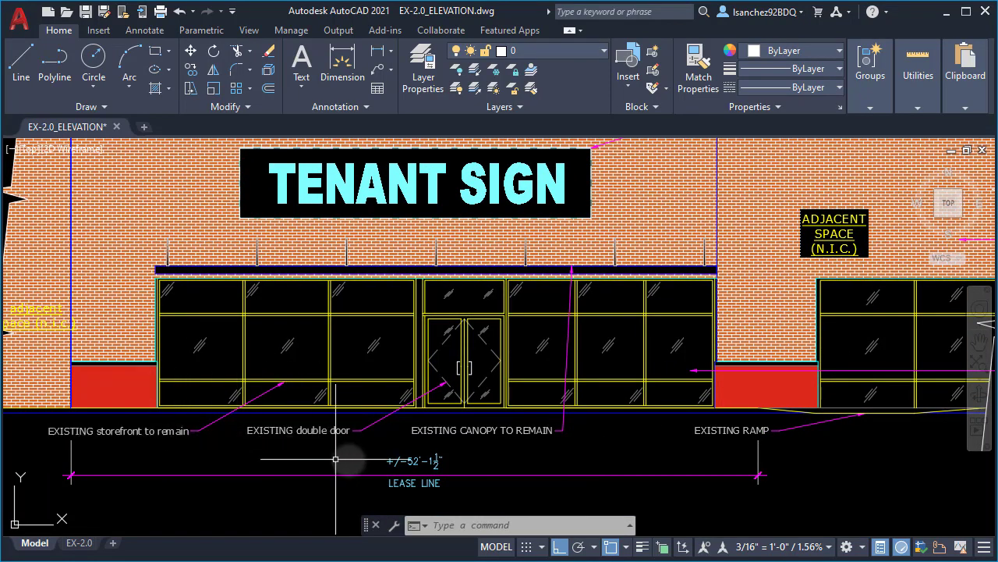
pyautogui.scroll(-2, 346, 460)
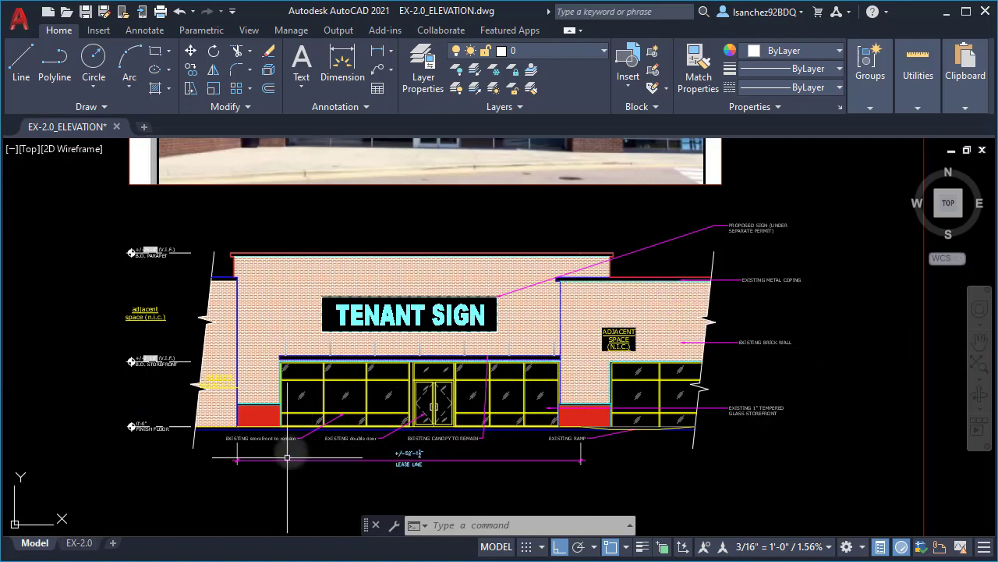
pyautogui.scroll(3, 291, 451)
pyautogui.doubleClick(389, 433)
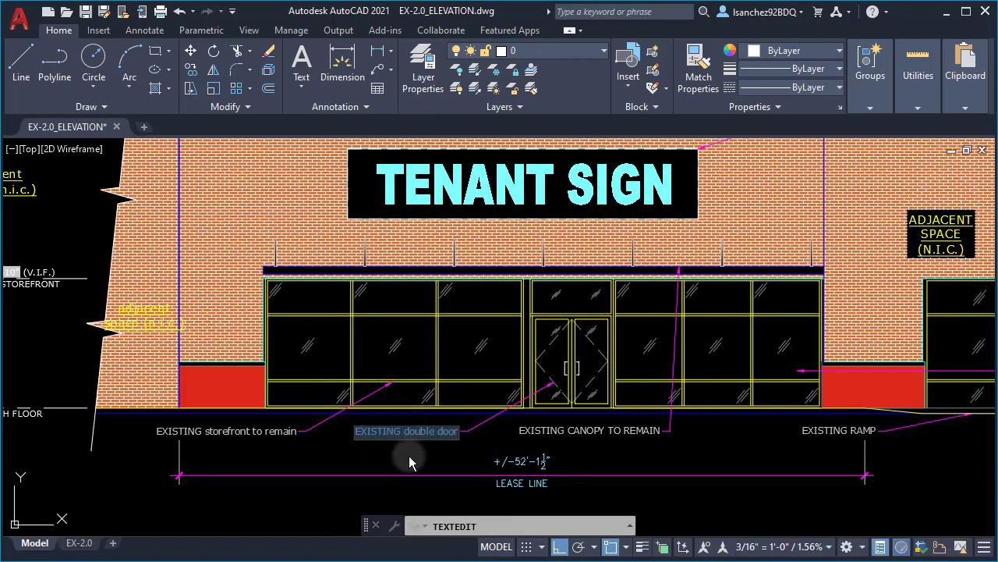
pyautogui.click(408, 456)
# Step: Convert all text in the drawing to UPPERCASE with TCASE
pyautogui.moveTo(596, 430); pyautogui.dragTo(632, 451, button='middle')
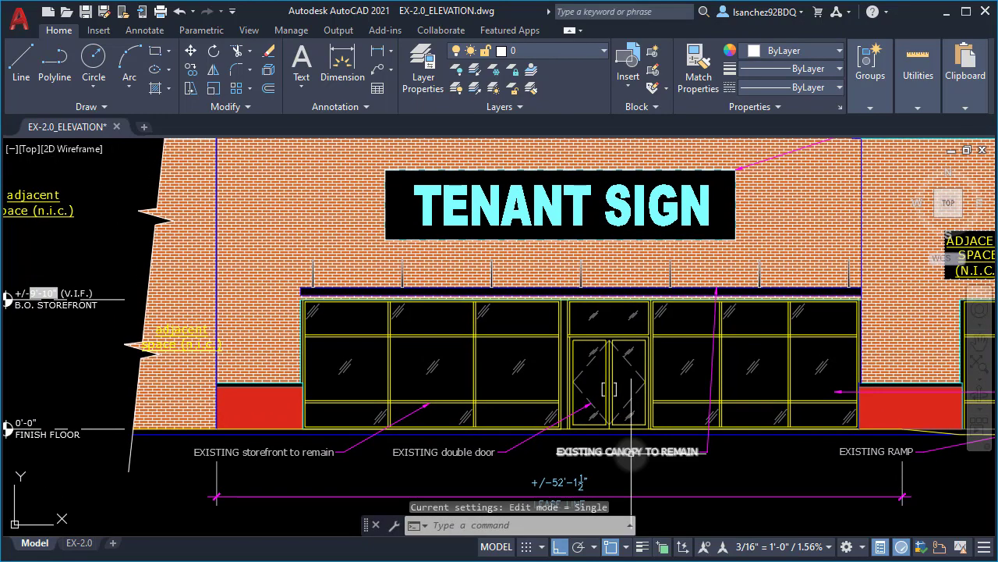
pyautogui.write('Tcas')
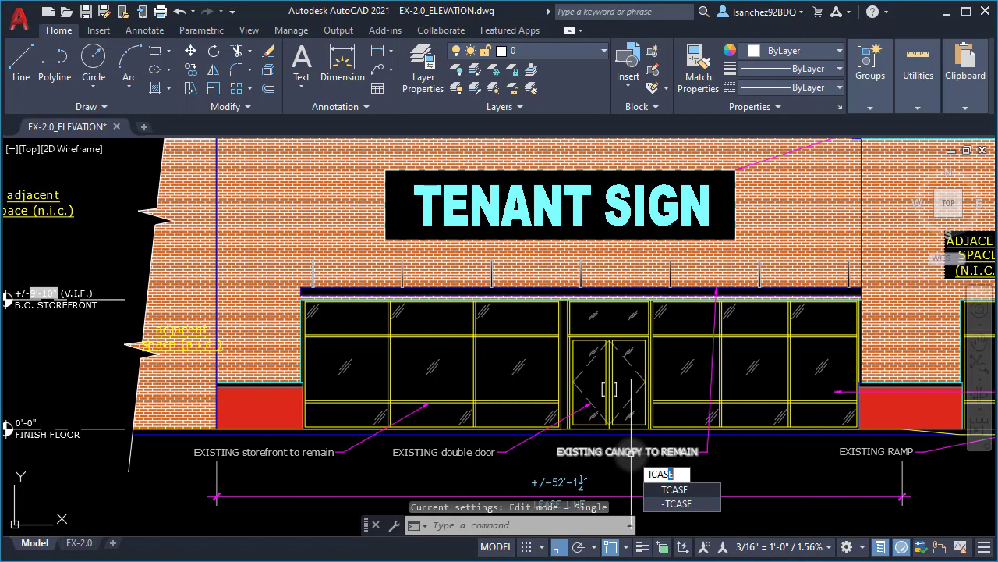
pyautogui.press('Return')
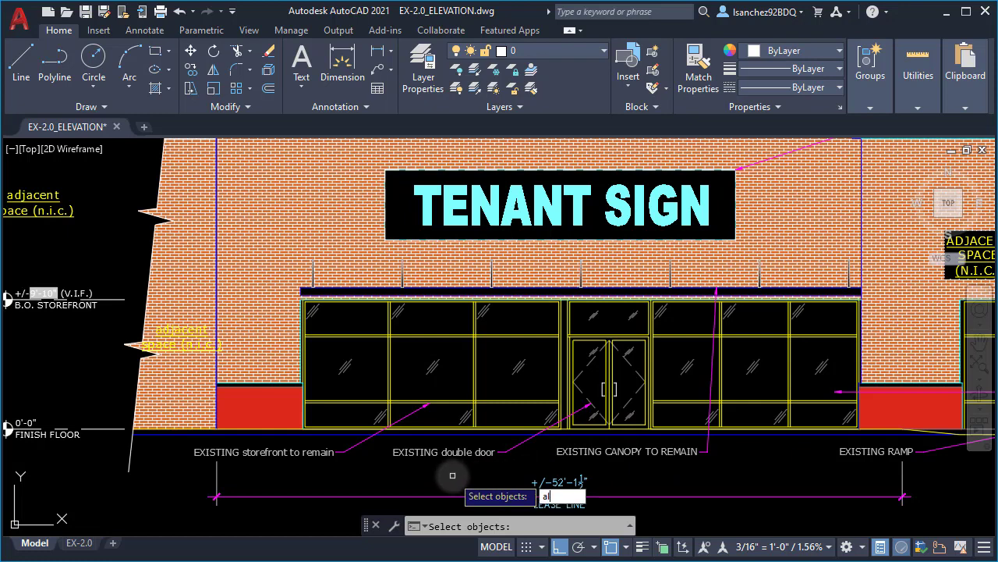
pyautogui.hotkey('ctrl', 'a')
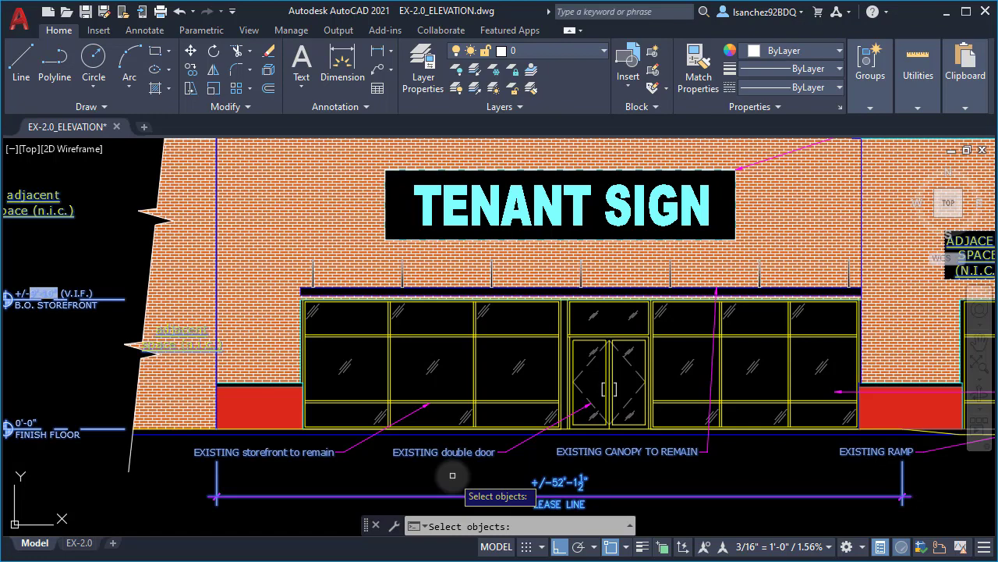
pyautogui.press('Return')
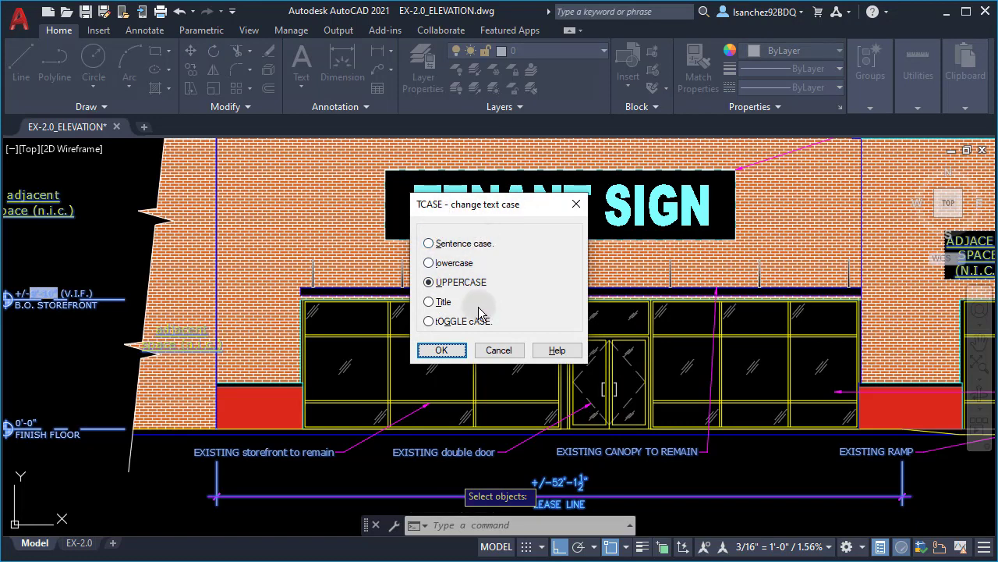
pyautogui.click(441, 350)
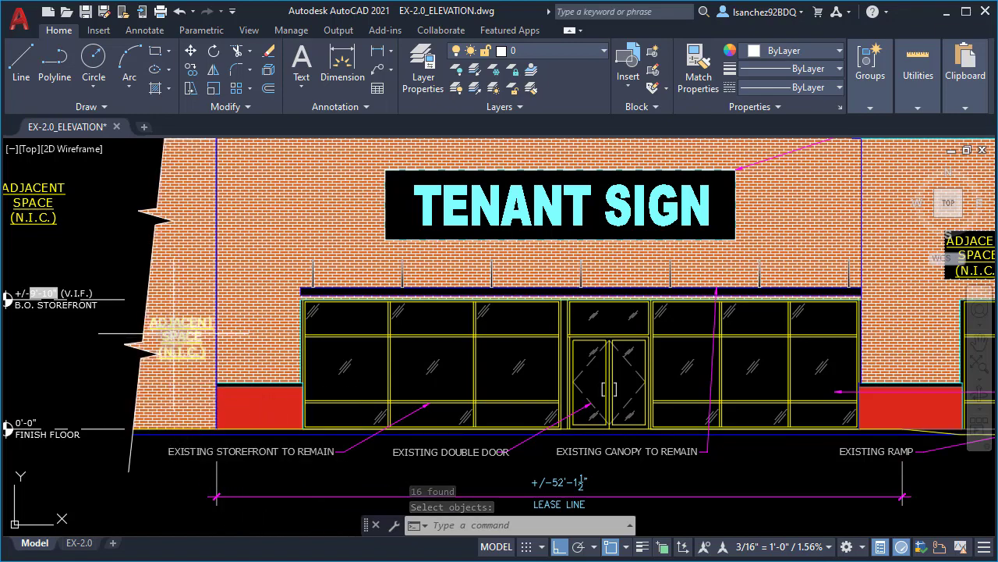
# Step: Move the EXISTING DOUBLE DOOR note slightly left within the row of notes
pyautogui.click(457, 453)
pyautogui.write('m')
pyautogui.press('Return')
pyautogui.scroll(3, 456, 456)
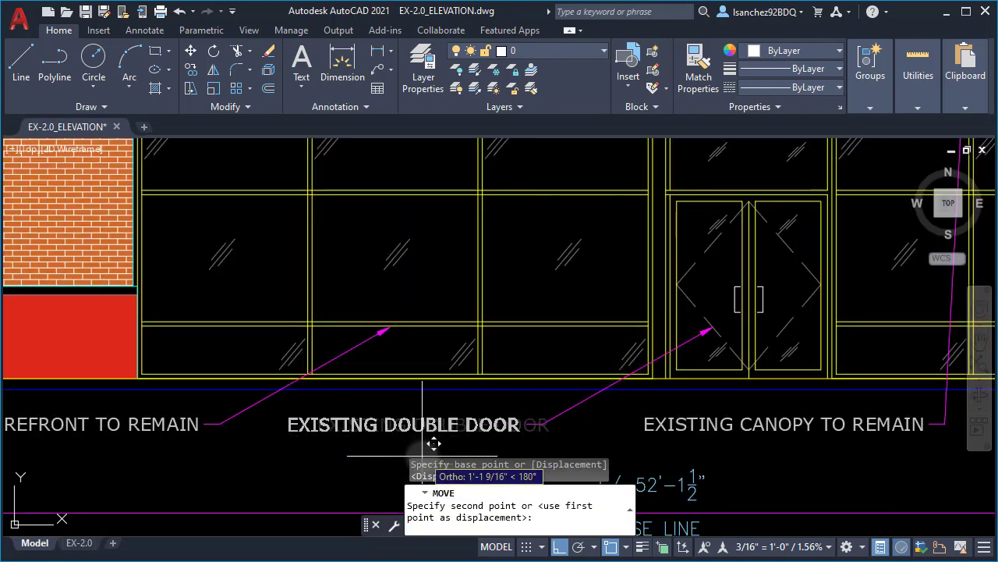
pyautogui.click(433, 441)
pyautogui.scroll(-6, 493, 425)
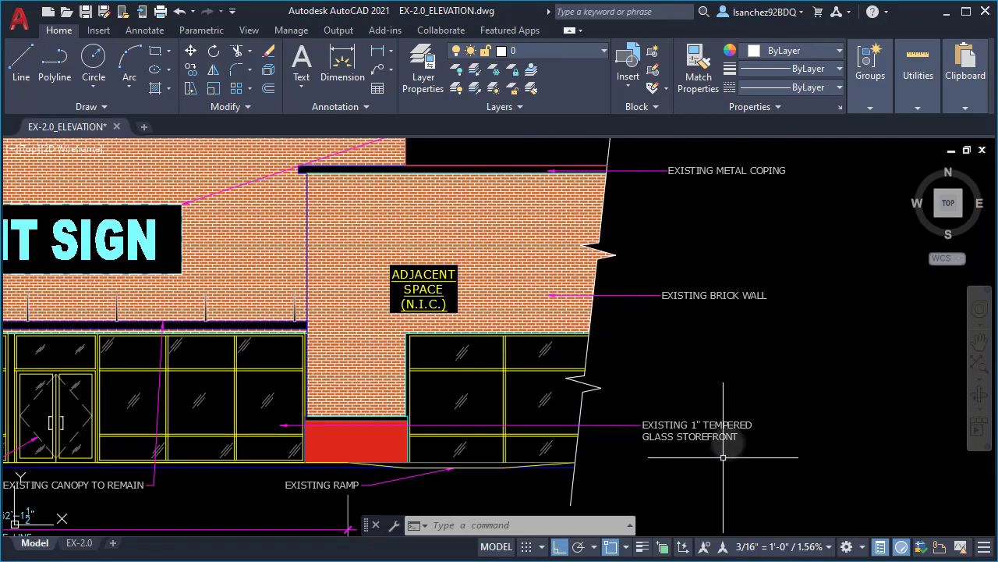
pyautogui.scroll(-4, 740, 389)
pyautogui.scroll(4, 717, 395)
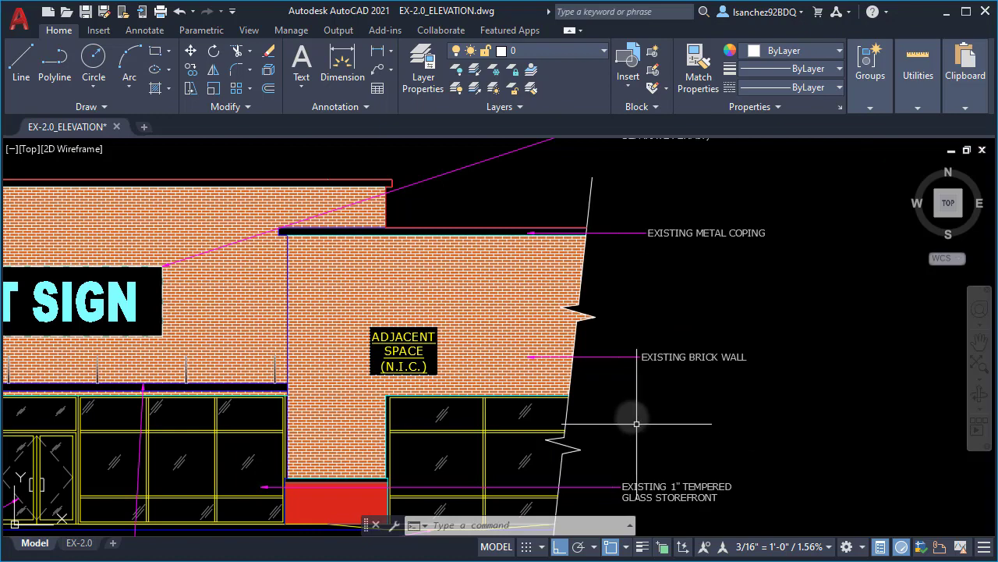
pyautogui.moveTo(619, 306); pyautogui.dragTo(627, 380, button='middle')
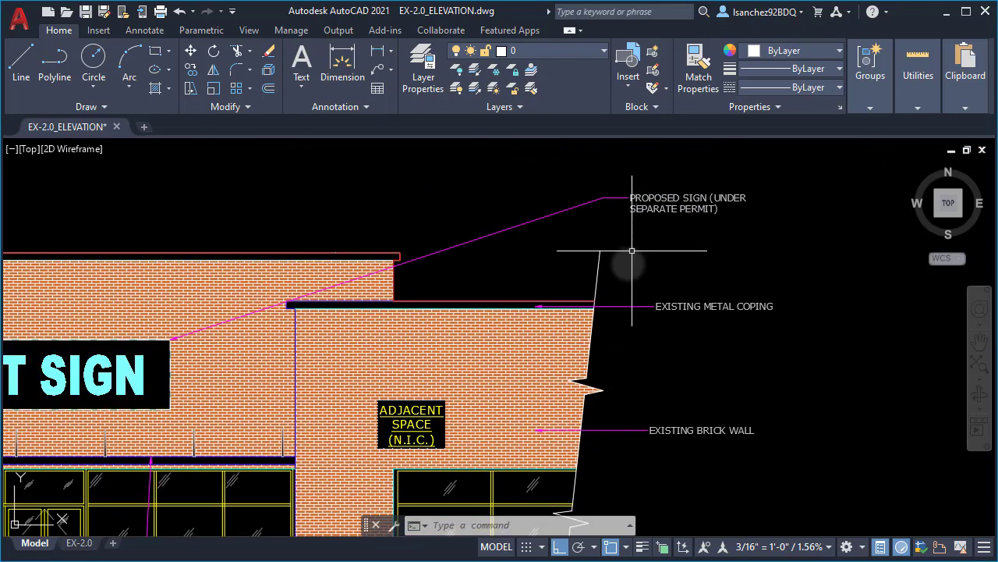
pyautogui.moveTo(637, 414); pyautogui.dragTo(660, 317, button='middle')
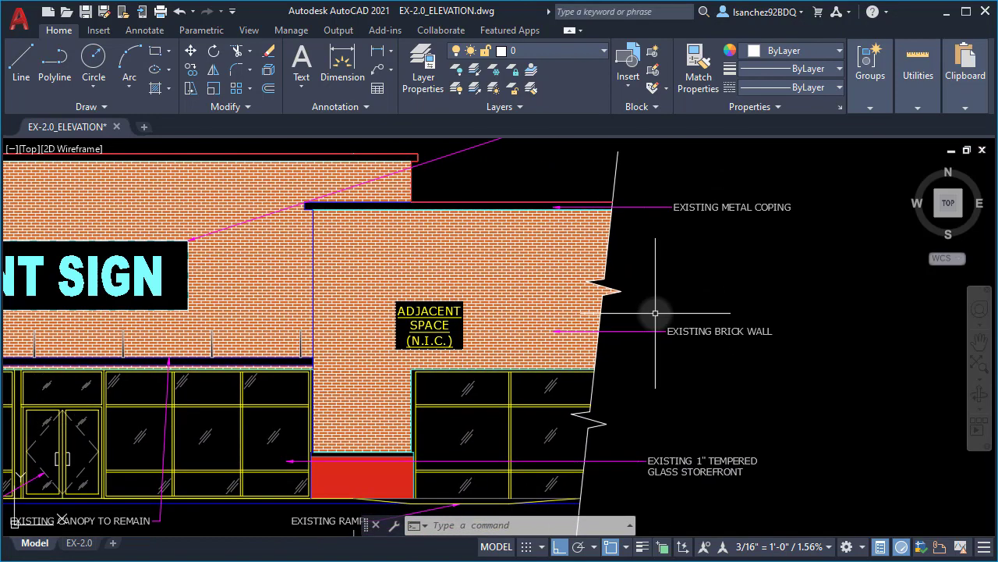
pyautogui.moveTo(741, 437); pyautogui.dragTo(805, 466, button='middle')
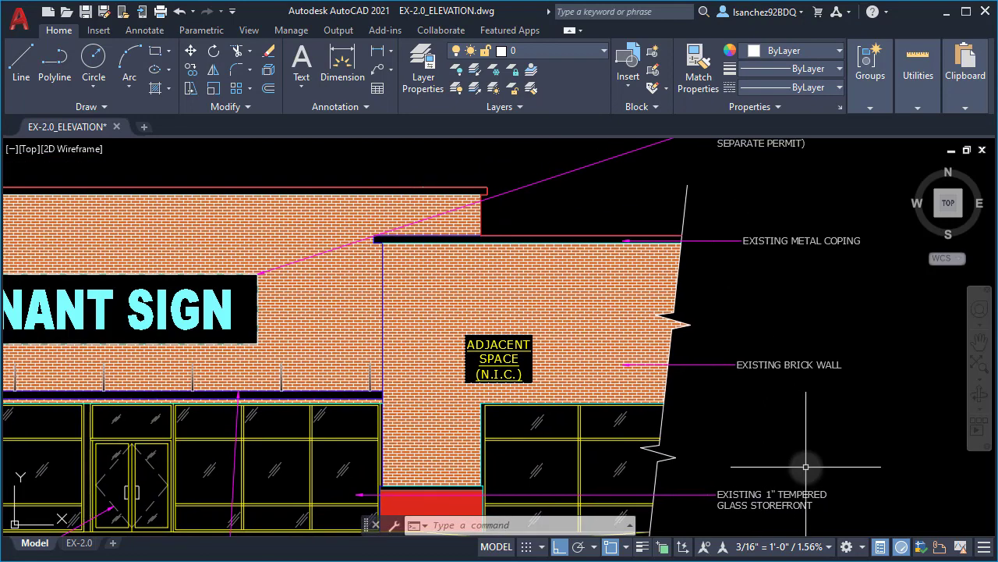
# Step: Align the four right-side callout labels vertically with the tempered glass storefront note
pyautogui.write('a')
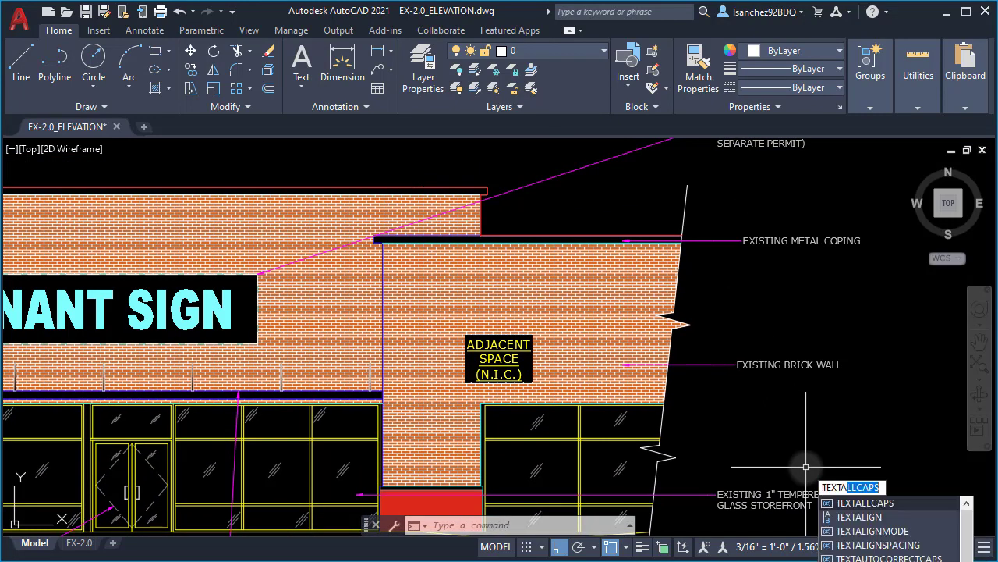
pyautogui.write('l')
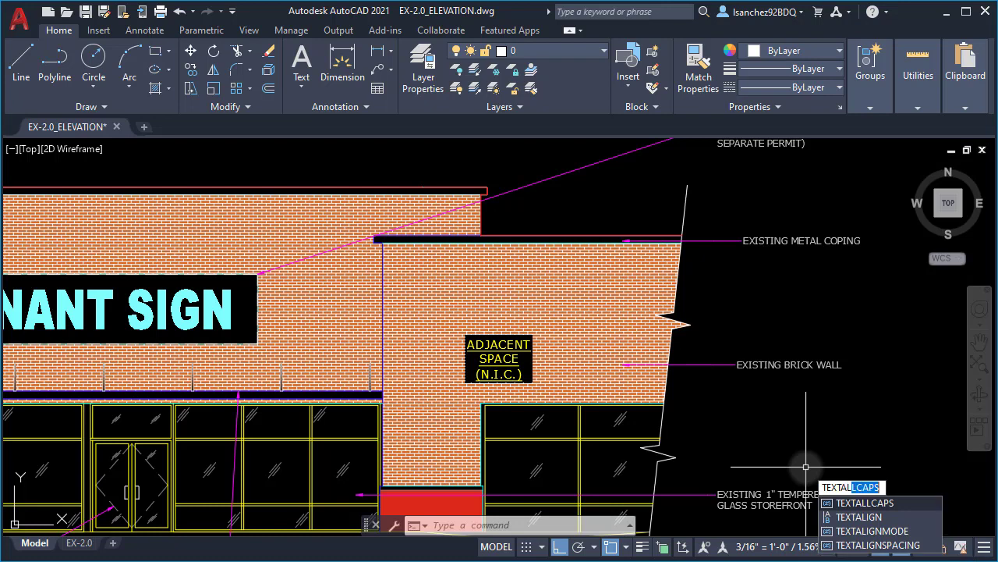
pyautogui.click(858, 518)
pyautogui.scroll(-3, 699, 414)
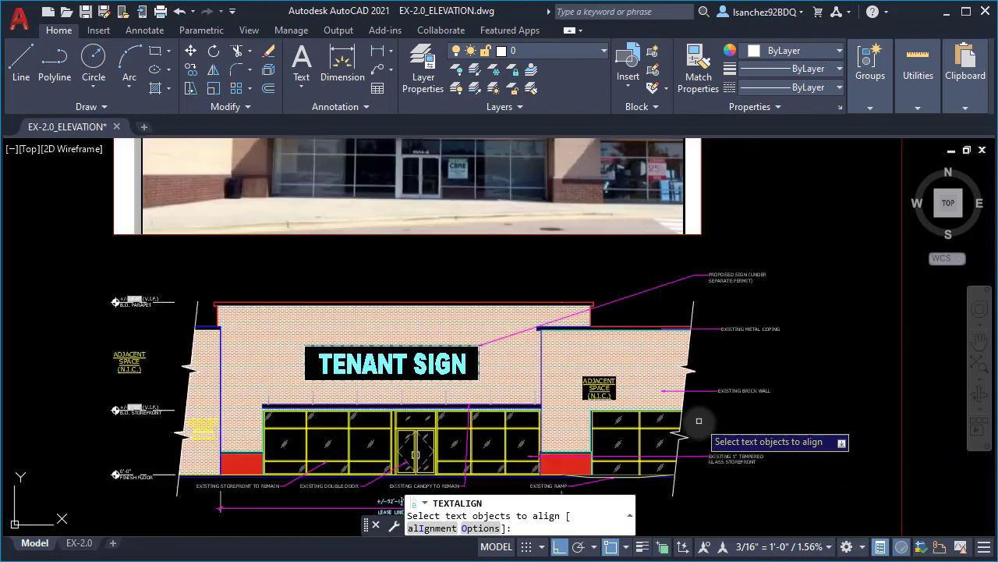
pyautogui.click(818, 494)
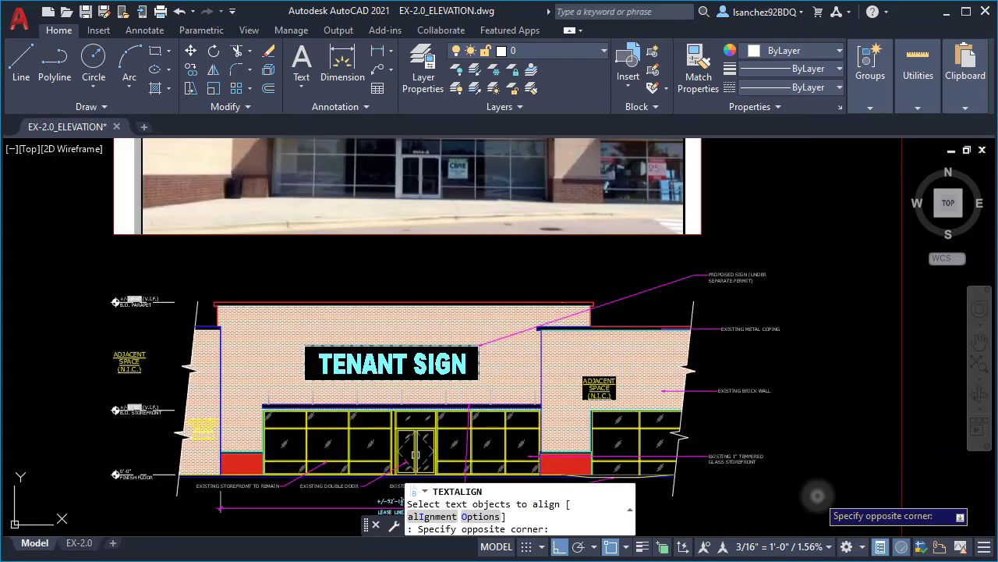
pyautogui.click(736, 237)
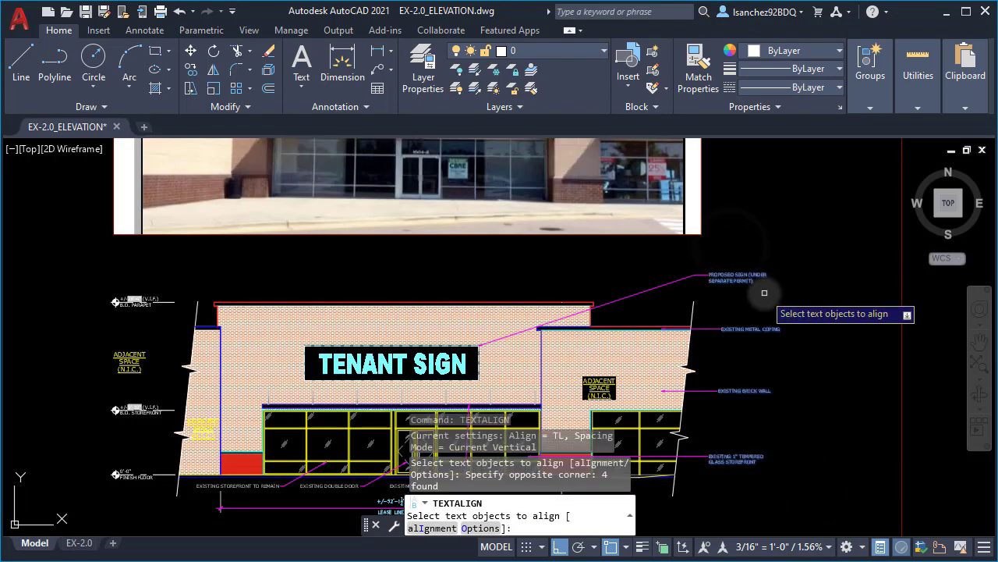
pyautogui.press('Return')
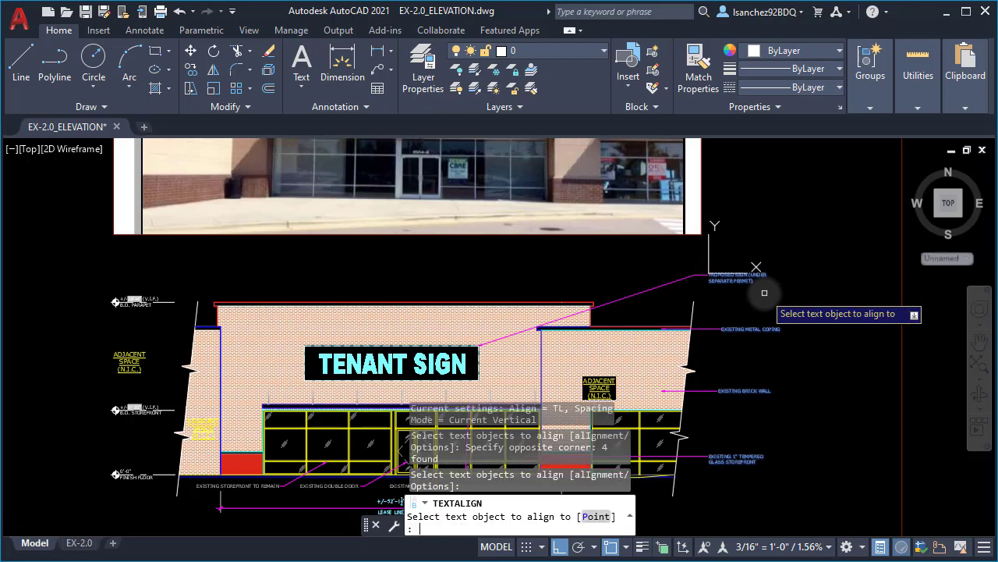
pyautogui.click(713, 461)
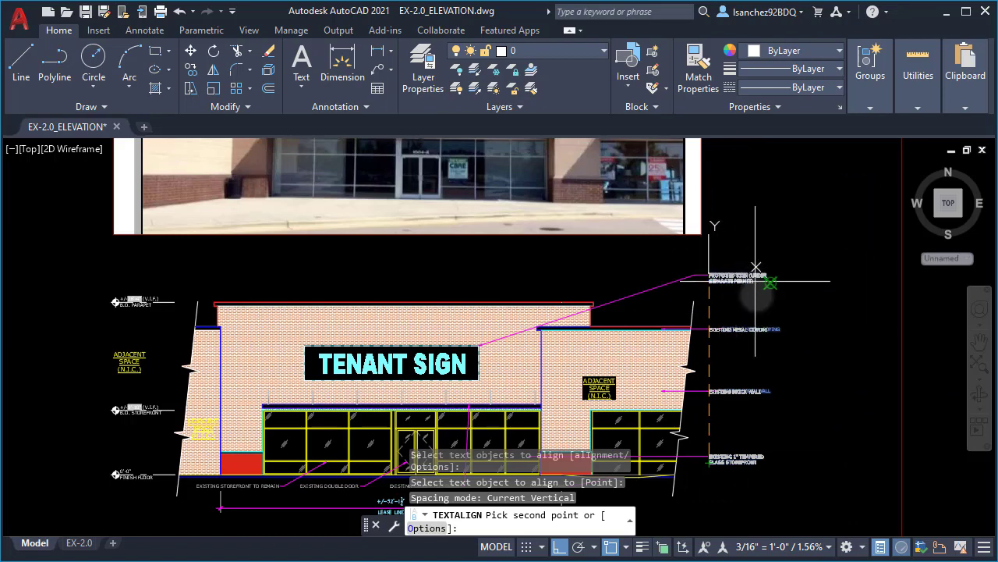
pyautogui.click(747, 200)
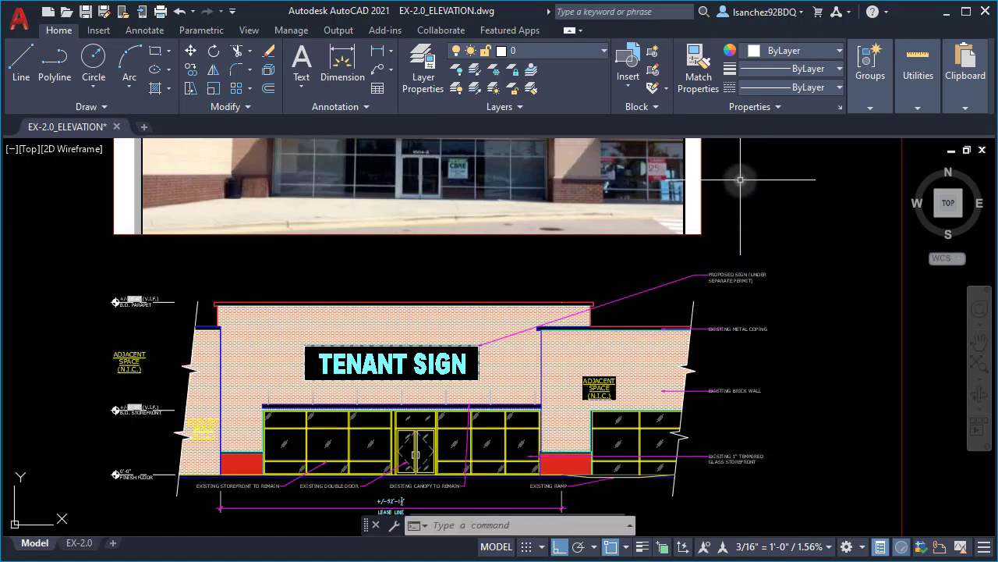
# Step: Stretch the right-side callout leader ends 2'-0 7/8" to the left
pyautogui.scroll(3, 742, 357)
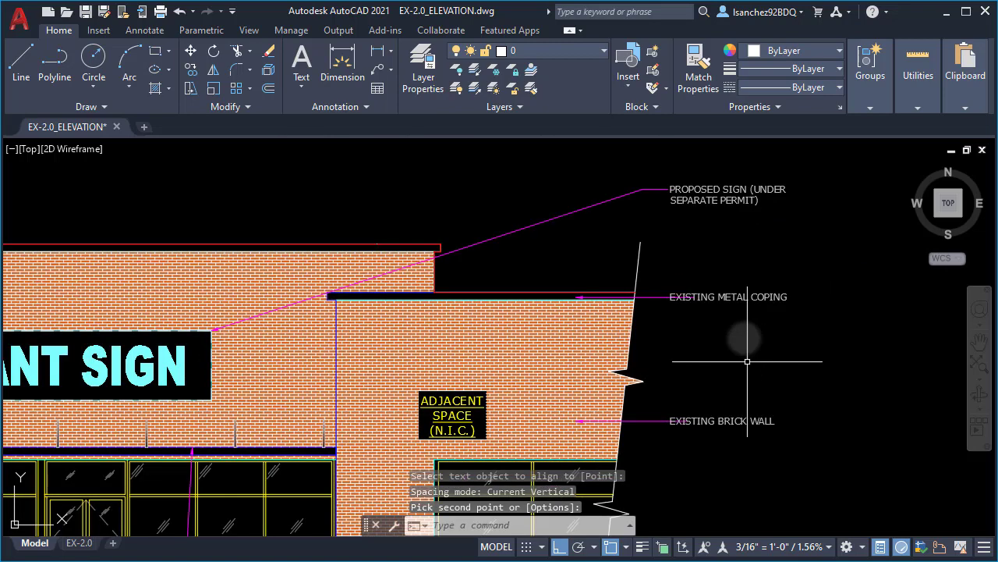
pyautogui.scroll(-3, 754, 297)
pyautogui.scroll(6, 727, 360)
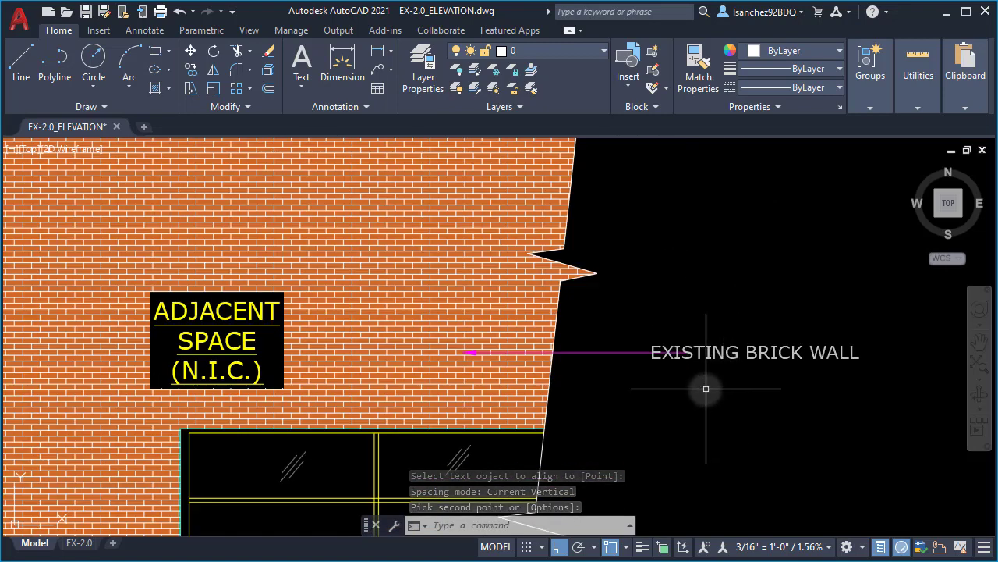
pyautogui.scroll(-3, 720, 363)
pyautogui.write('s')
pyautogui.press('Return')
pyautogui.click(732, 417)
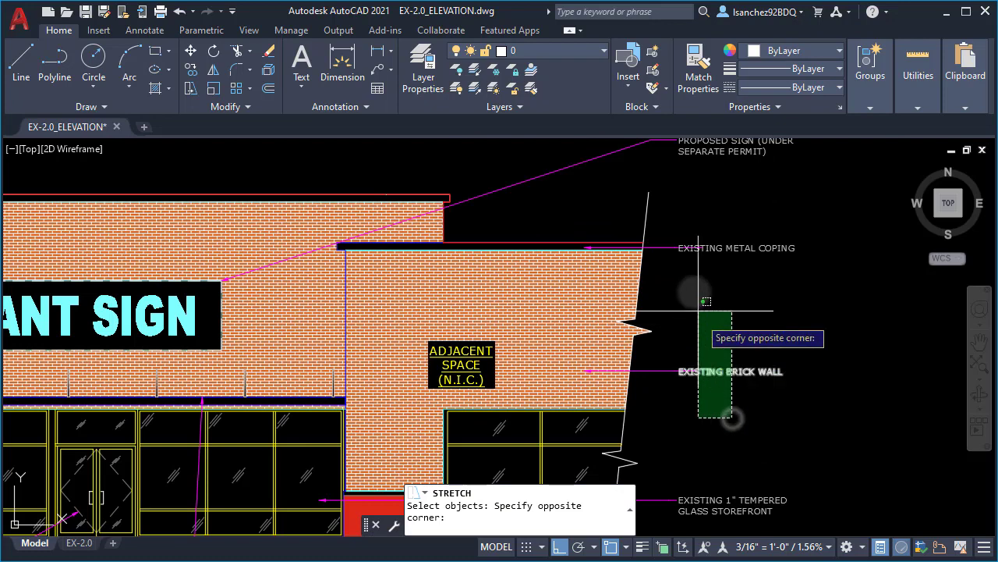
pyautogui.click(675, 209)
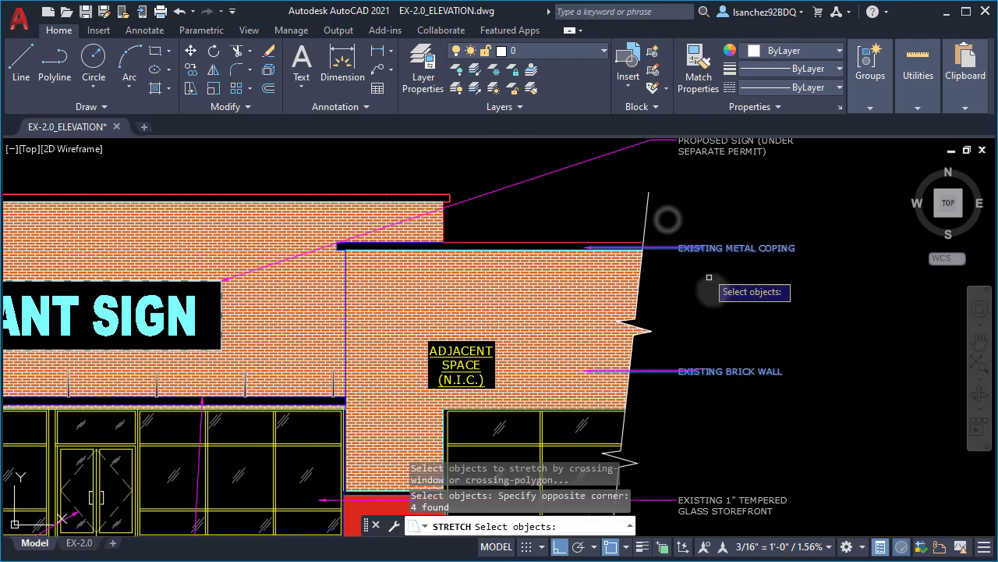
pyautogui.click(822, 417)
pyautogui.click(761, 248)
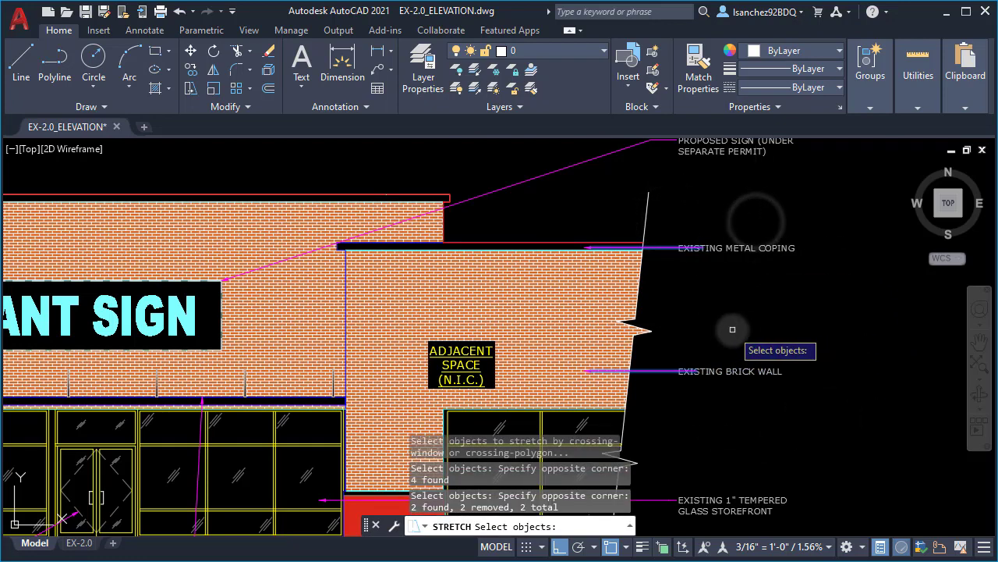
pyautogui.press('Return')
pyautogui.scroll(3, 688, 289)
pyautogui.click(710, 291)
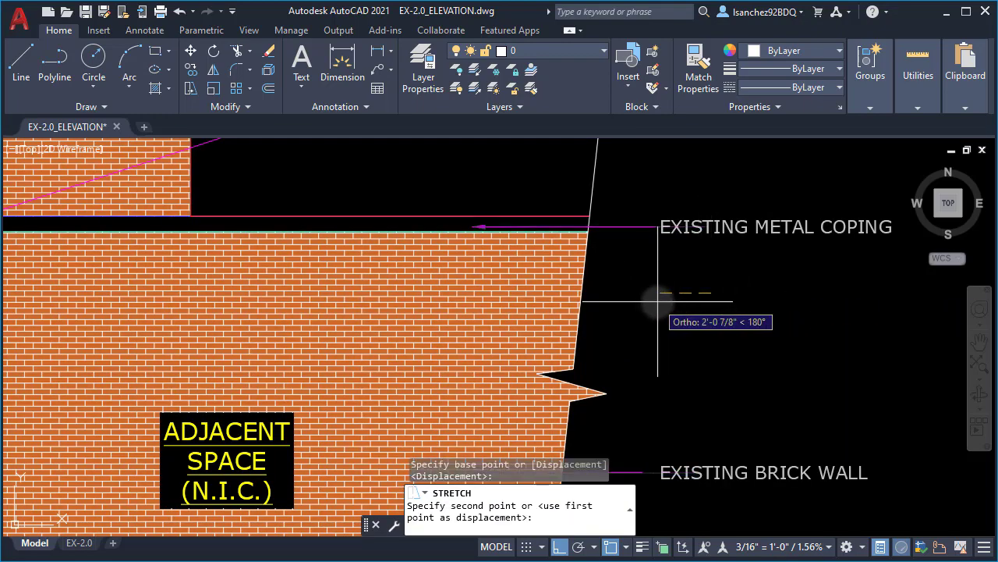
pyautogui.click(657, 300)
# Step: Stretch the brick wall leader end 0'-11 9/16" right to reach the wall edge
pyautogui.rightClick(658, 491)
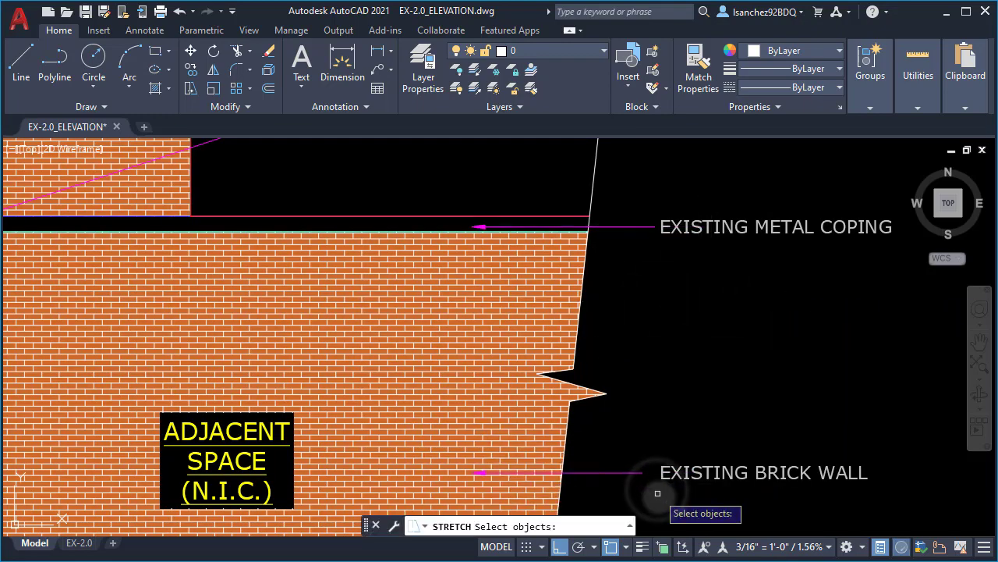
pyautogui.click(648, 492)
pyautogui.click(639, 405)
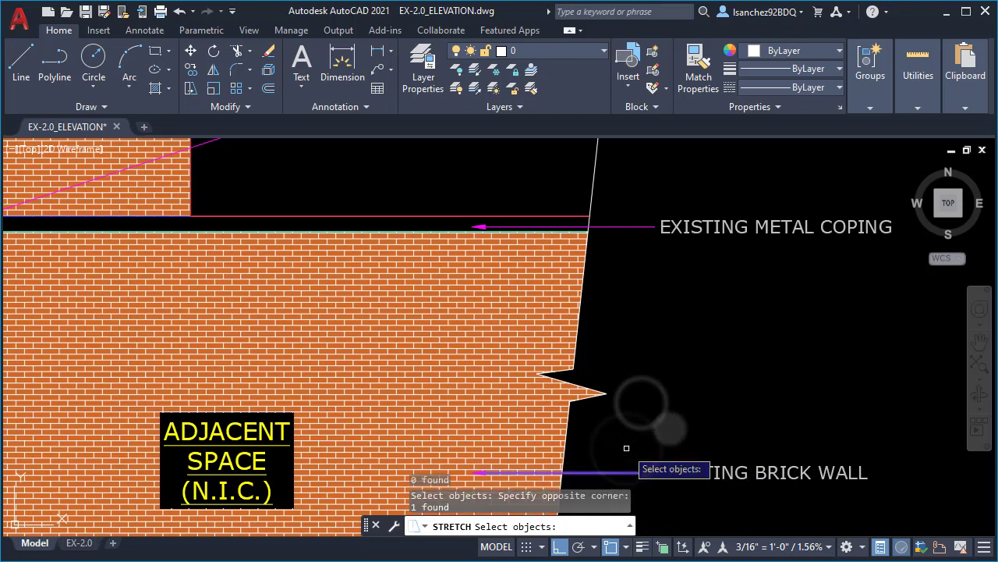
pyautogui.rightClick(686, 406)
pyautogui.click(653, 395)
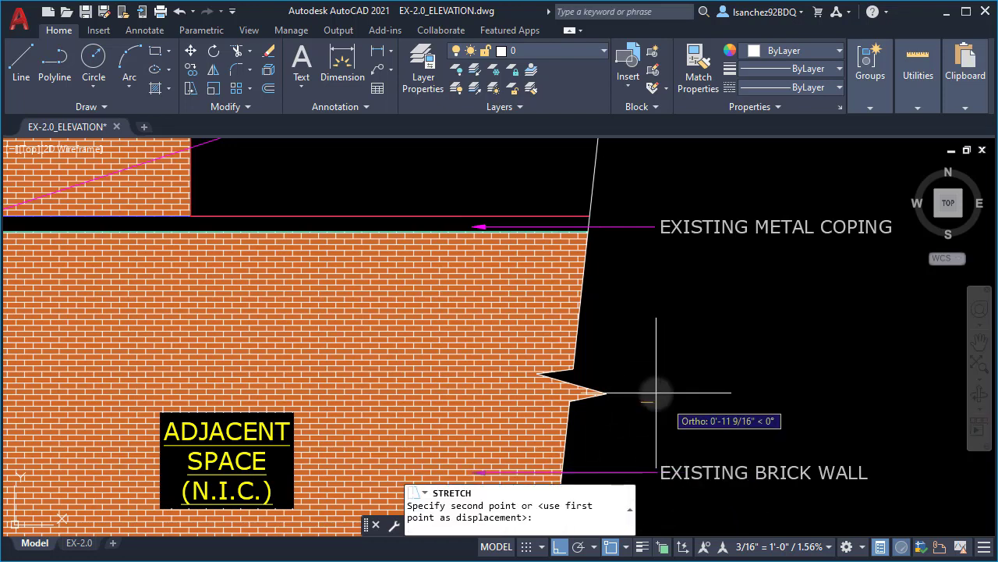
pyautogui.scroll(-3, 657, 395)
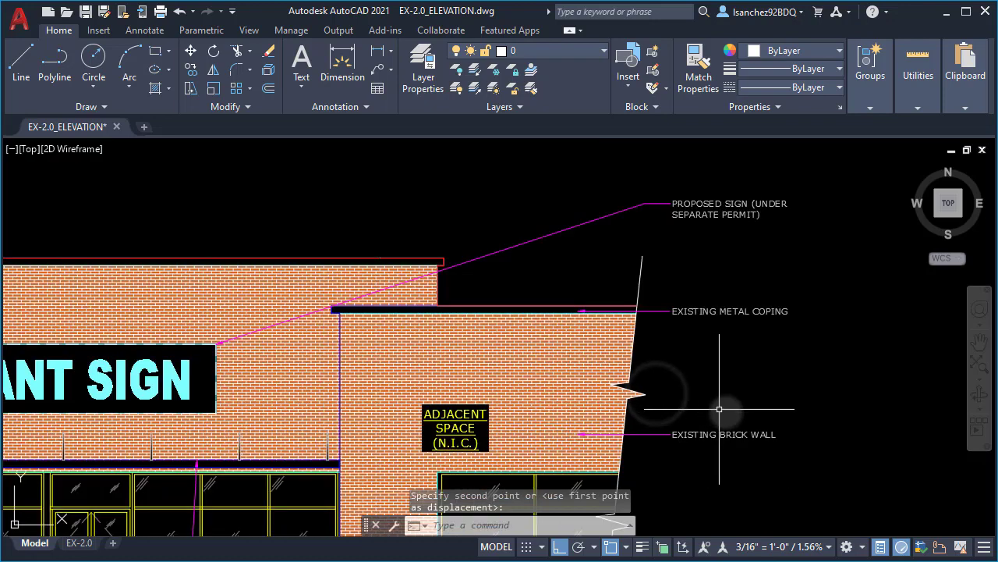
pyautogui.moveTo(733, 443); pyautogui.dragTo(784, 411, button='middle')
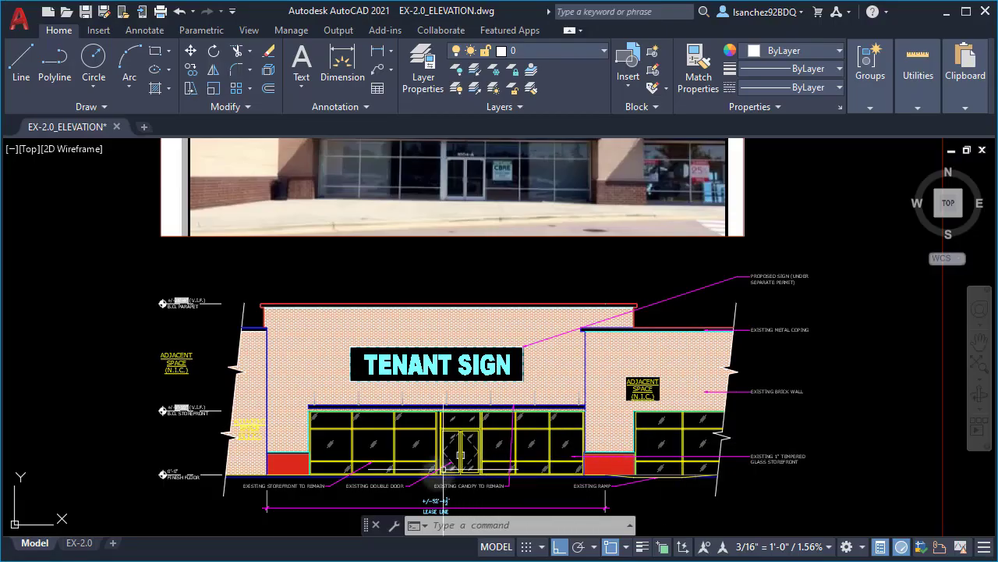
pyautogui.scroll(3, 412, 490)
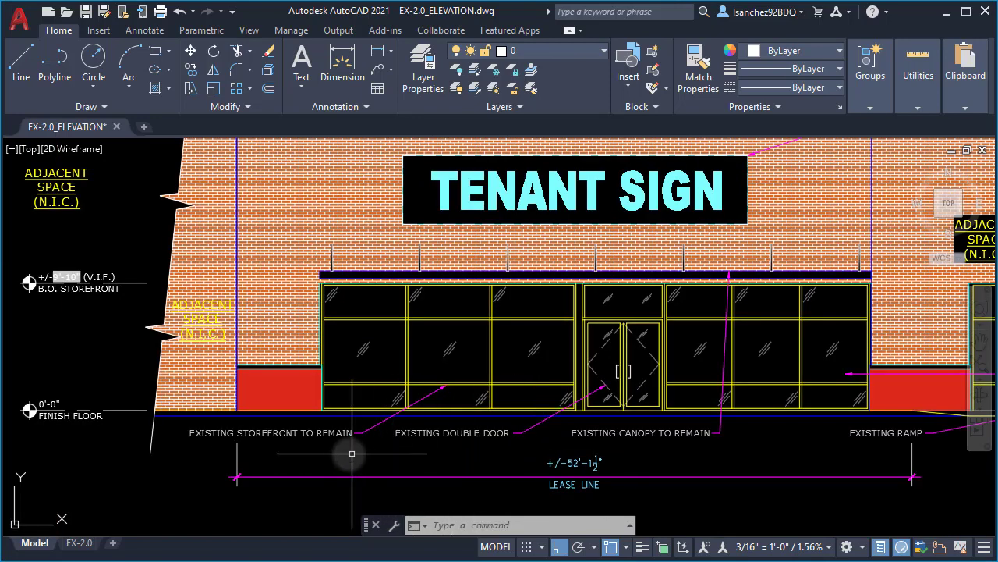
pyautogui.click(603, 437)
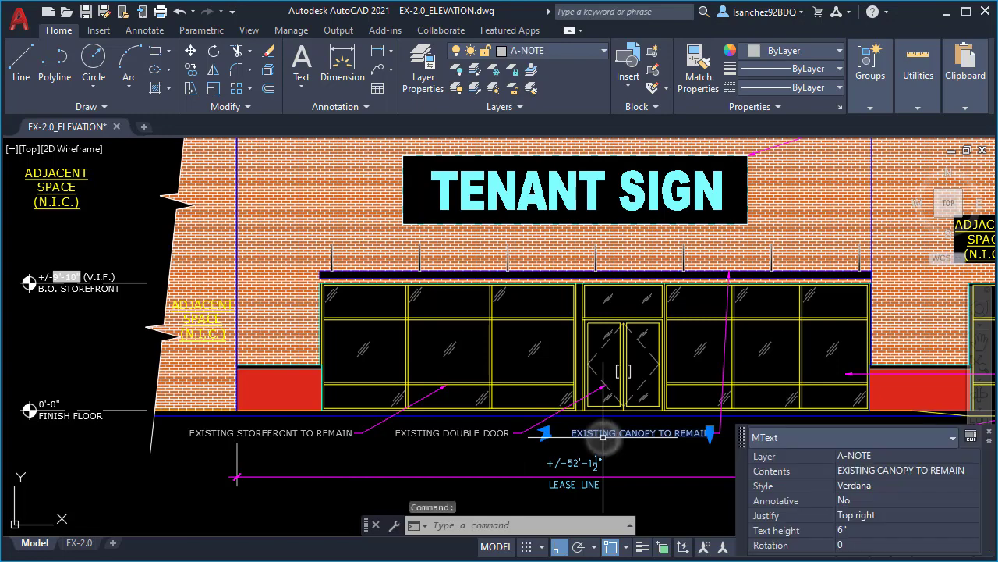
pyautogui.moveTo(659, 436); pyautogui.dragTo(506, 432, button='middle')
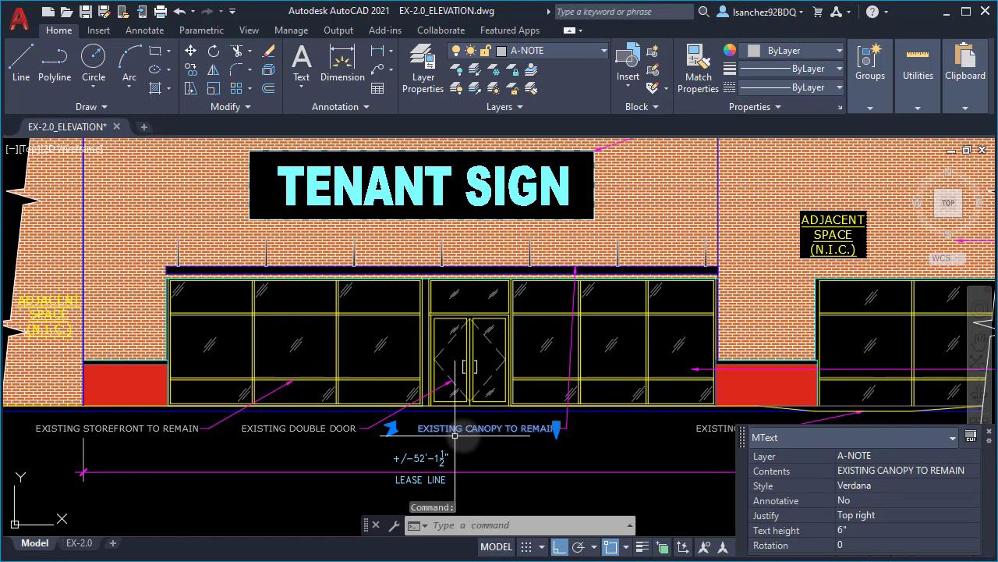
pyautogui.press('Escape')
pyautogui.click(724, 431)
pyautogui.press('Escape')
pyautogui.click(308, 447)
pyautogui.click(273, 435)
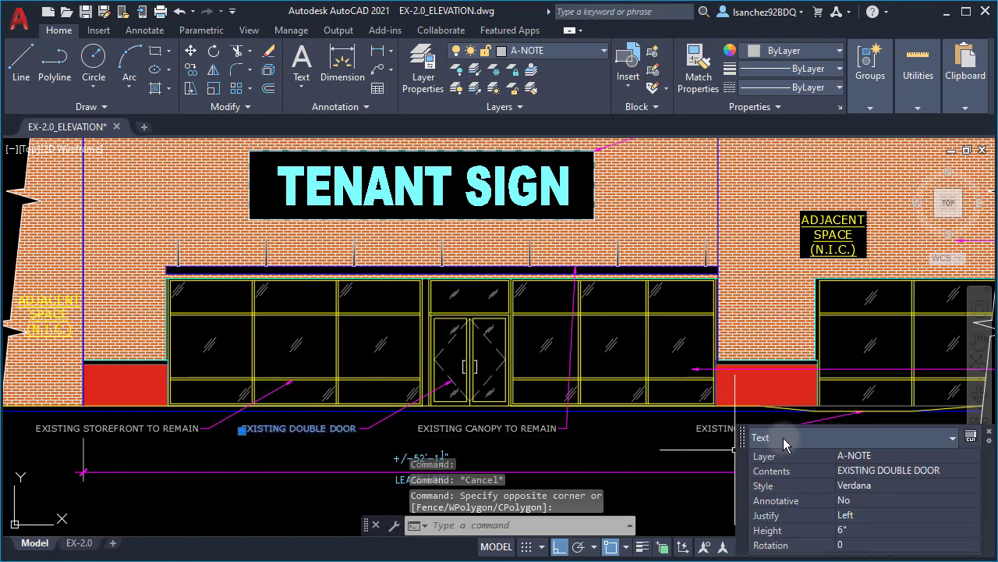
pyautogui.moveTo(344, 452); pyautogui.dragTo(605, 447, button='middle')
pyautogui.press('Escape')
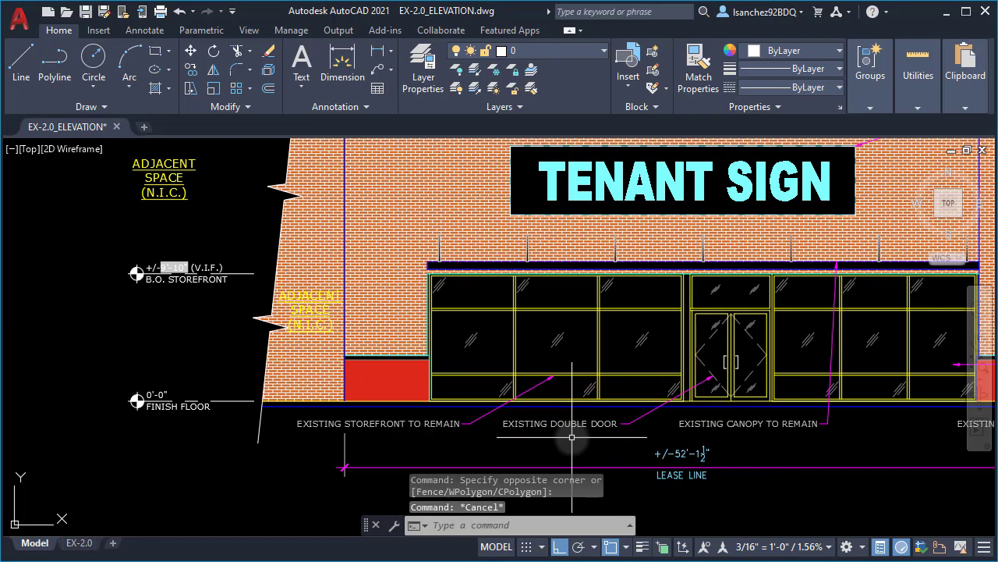
# Step: Convert the EXISTING DOUBLE DOOR note to MText with TXT2MTXT, then select it to verify
pyautogui.press('Escape')
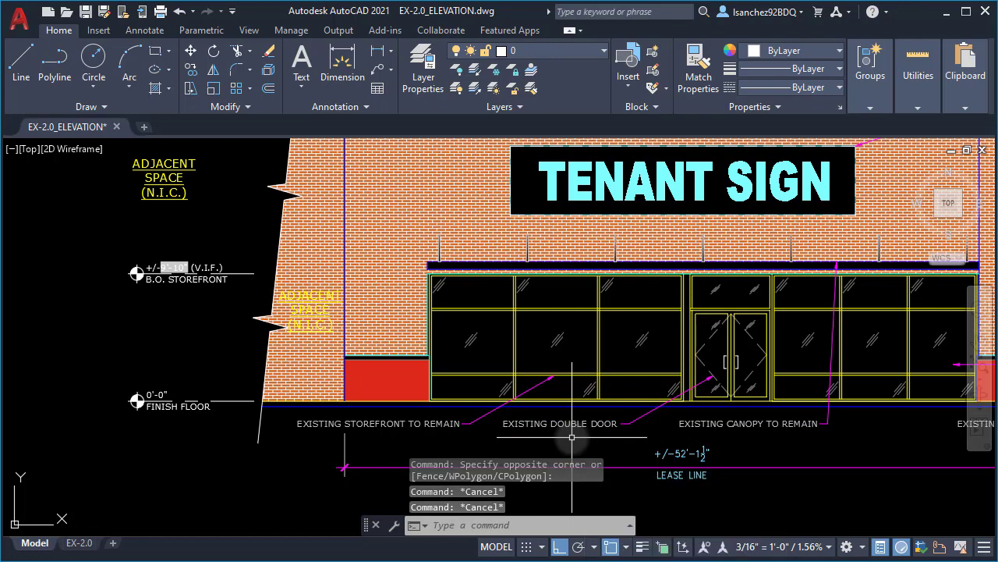
pyautogui.write('txt')
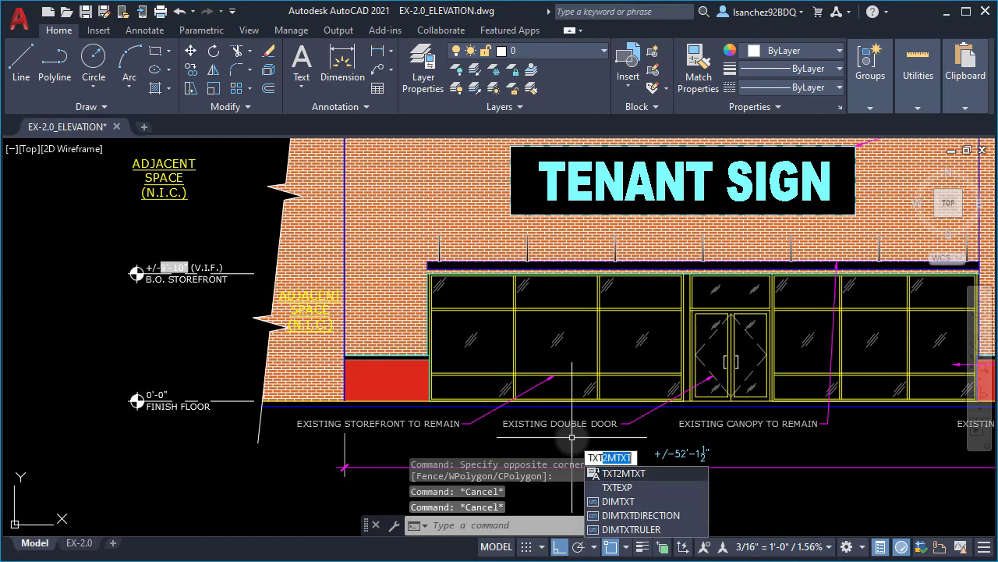
pyautogui.write('2')
pyautogui.press('Return')
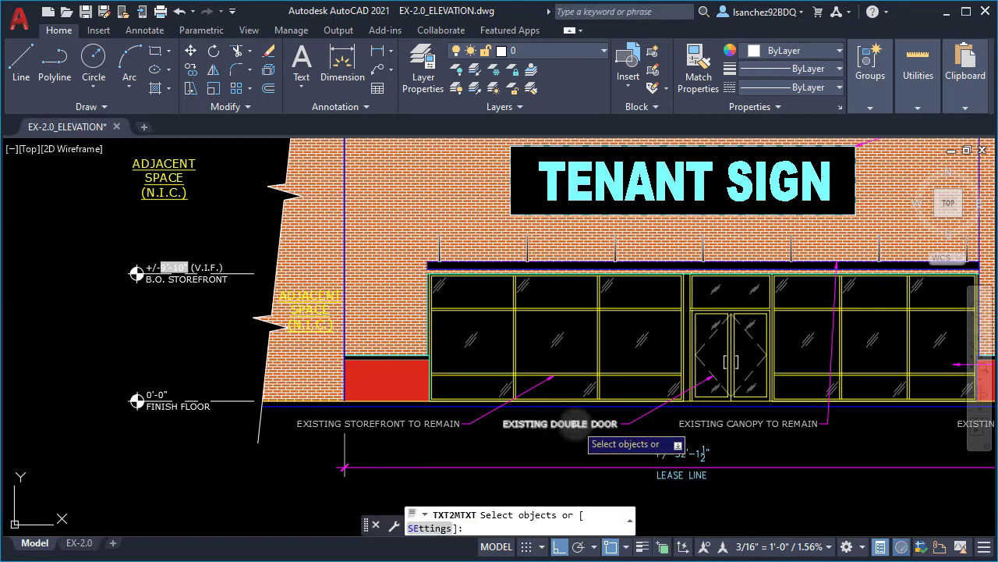
pyautogui.click(576, 423)
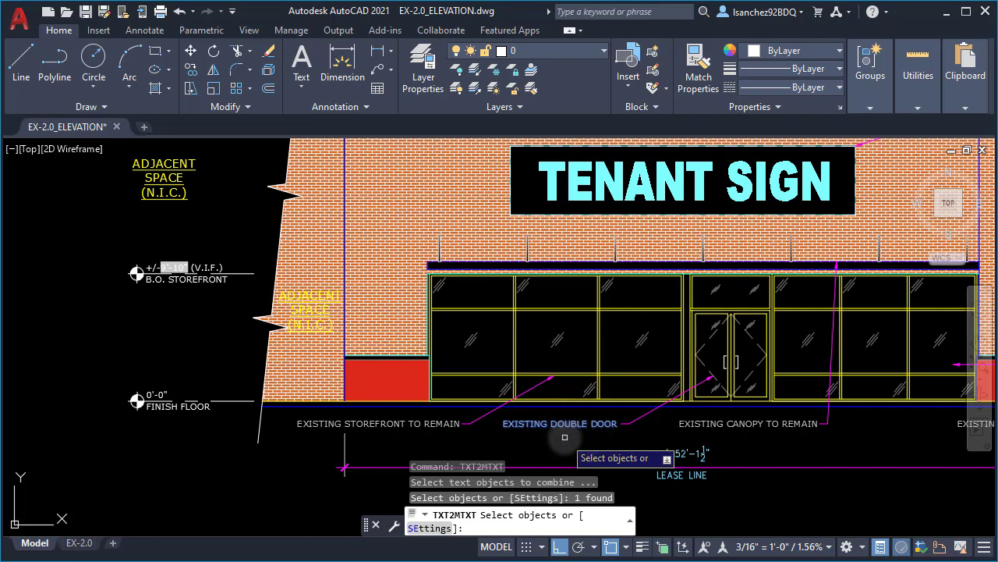
pyautogui.press('Return')
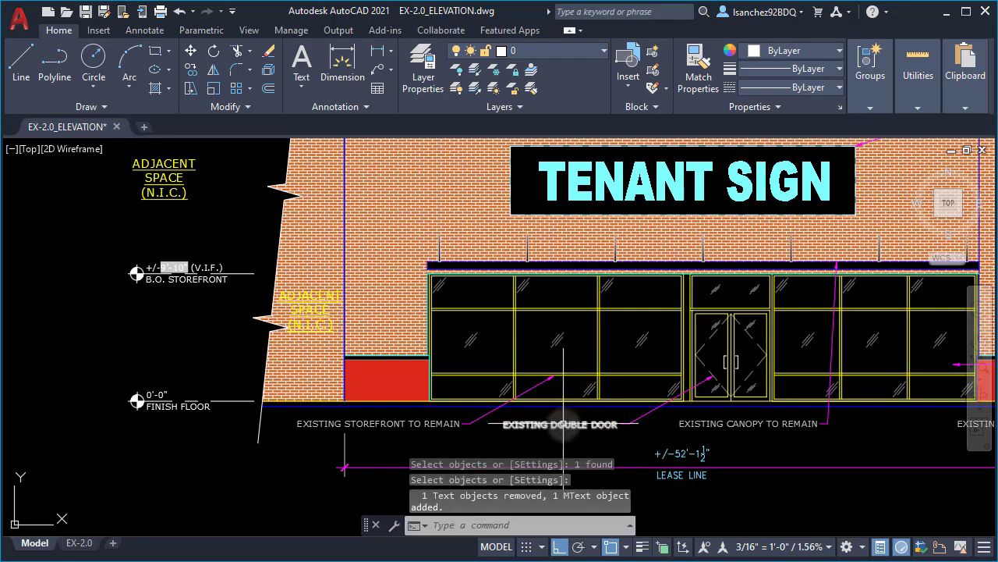
pyautogui.click(544, 426)
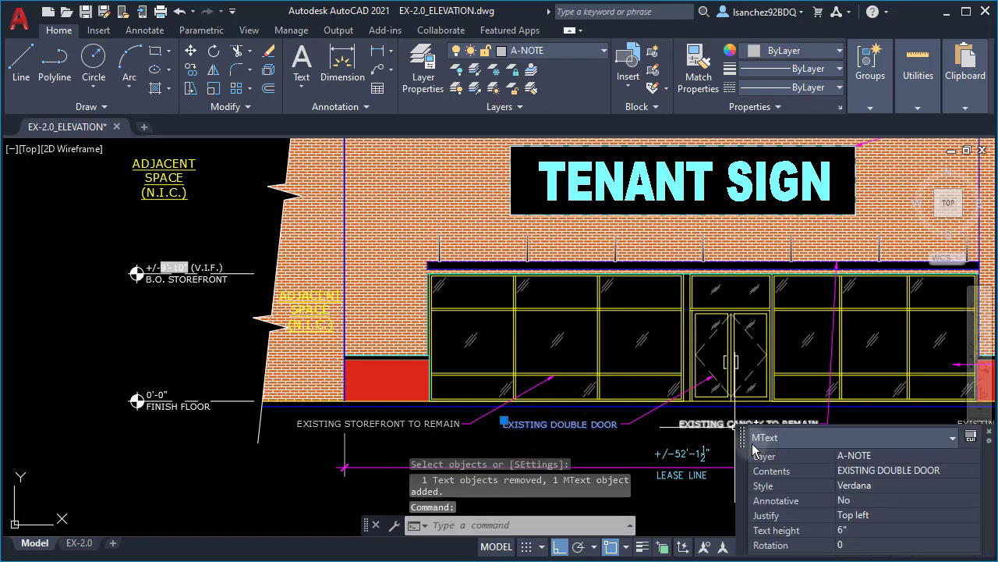
pyautogui.click(595, 427)
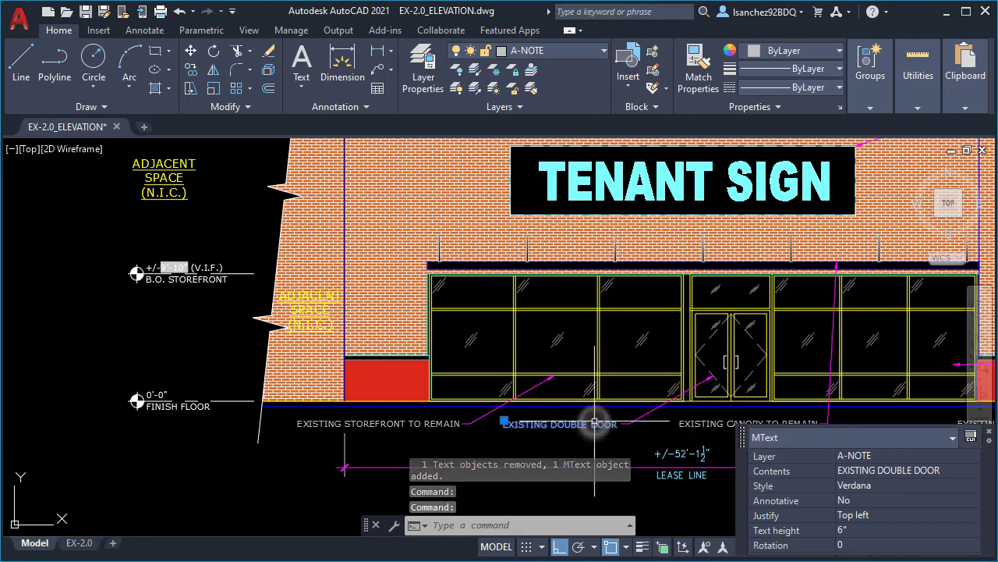
pyautogui.doubleClick(595, 427)
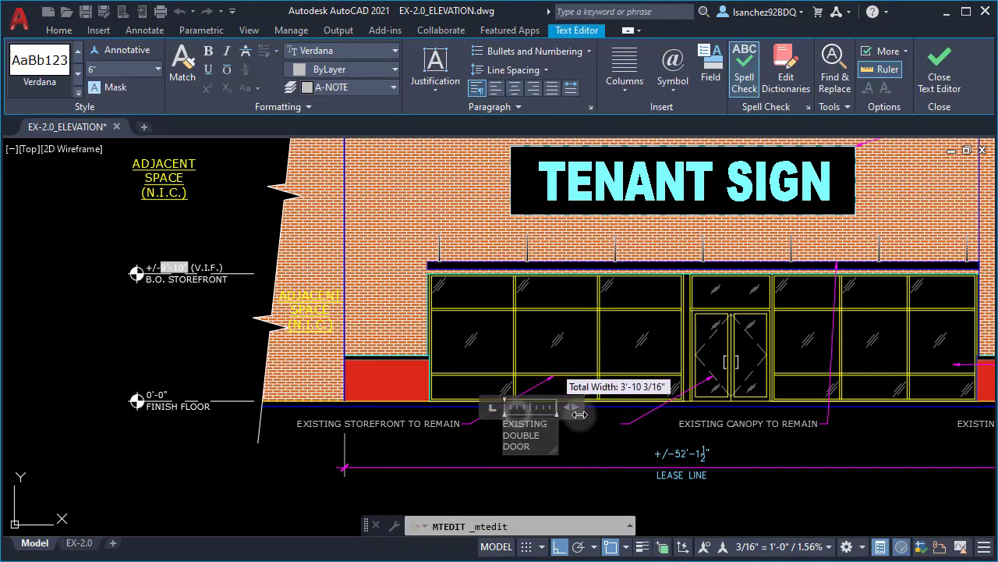
pyautogui.click(797, 423)
pyautogui.moveTo(798, 422)
pyautogui.mouseDown(button='middle')
pyautogui.moveTo(684, 463)
pyautogui.moveTo(629, 462)
pyautogui.mouseUp(button='middle')
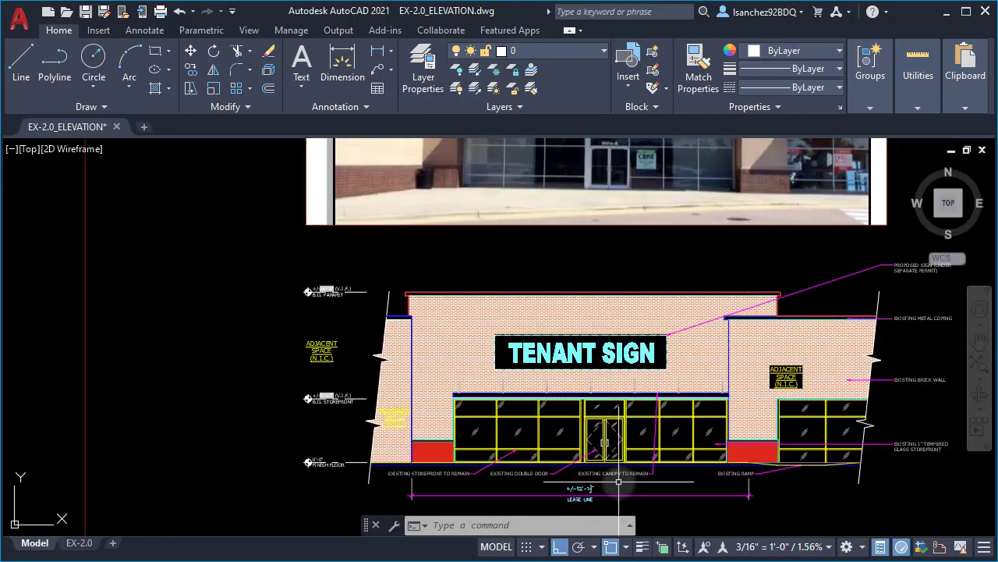
pyautogui.scroll(3, 542, 488)
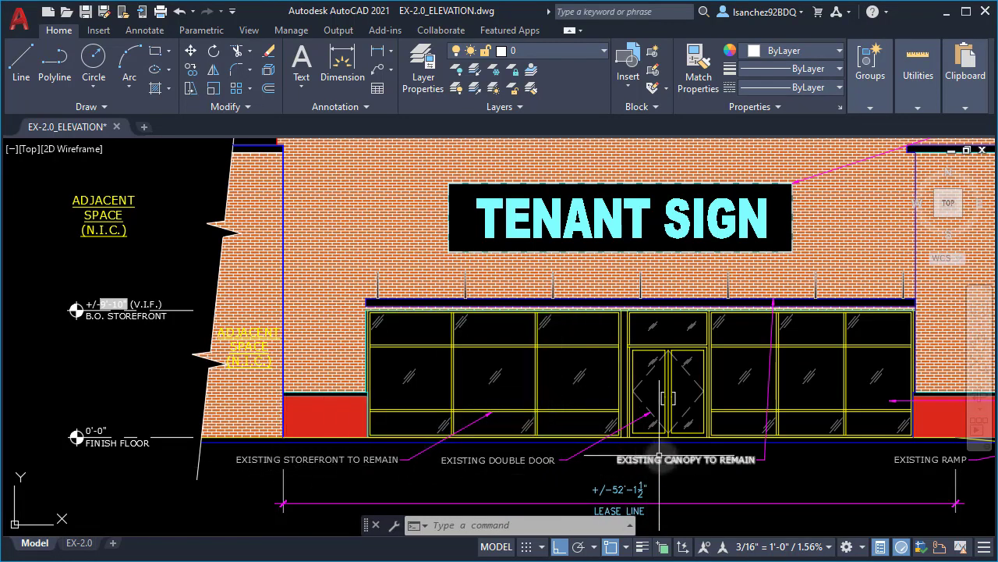
pyautogui.scroll(-3, 573, 481)
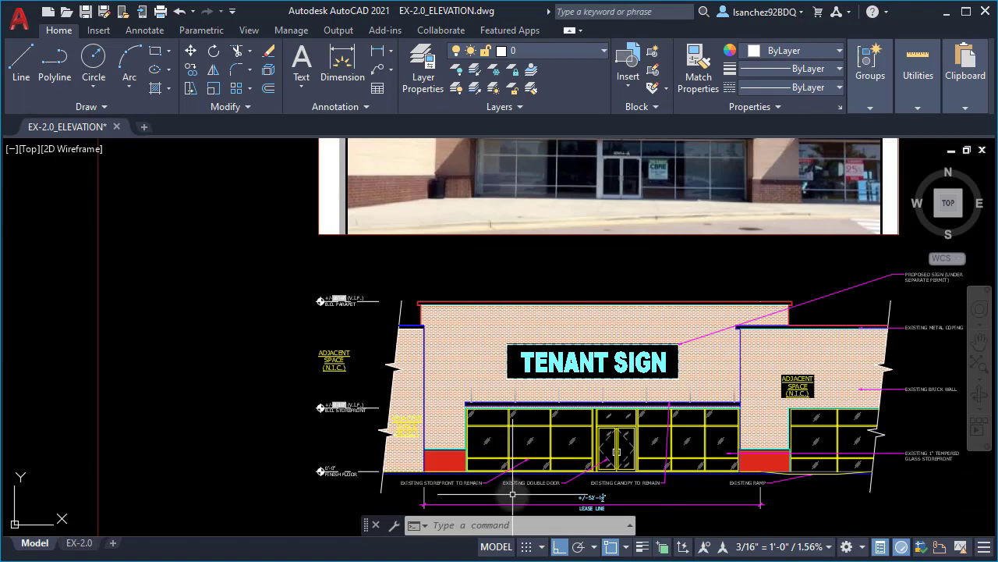
pyautogui.scroll(3, 512, 493)
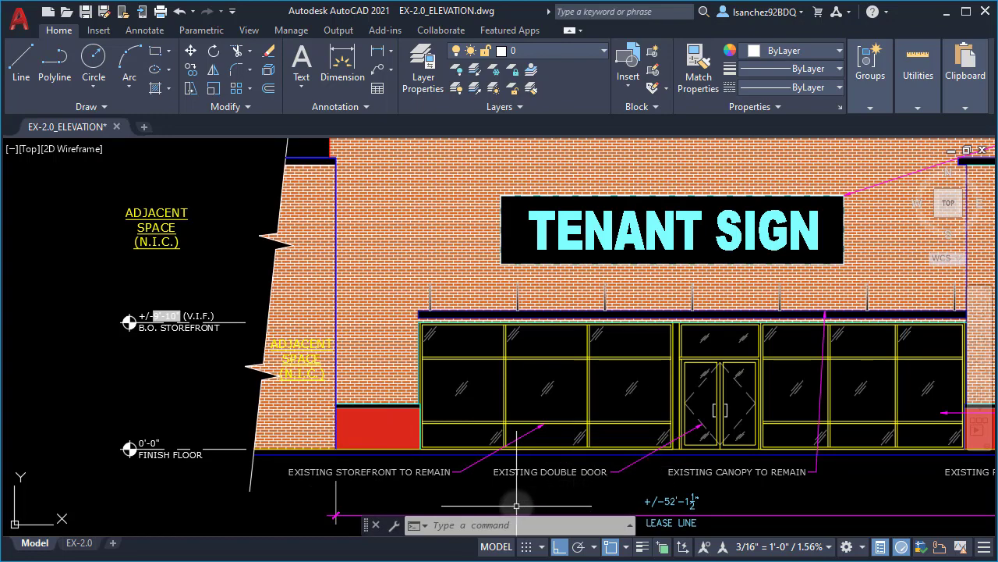
# Step: Replace 'existing' with 'NEW' across the current space, changing seven notes
pyautogui.write('i')
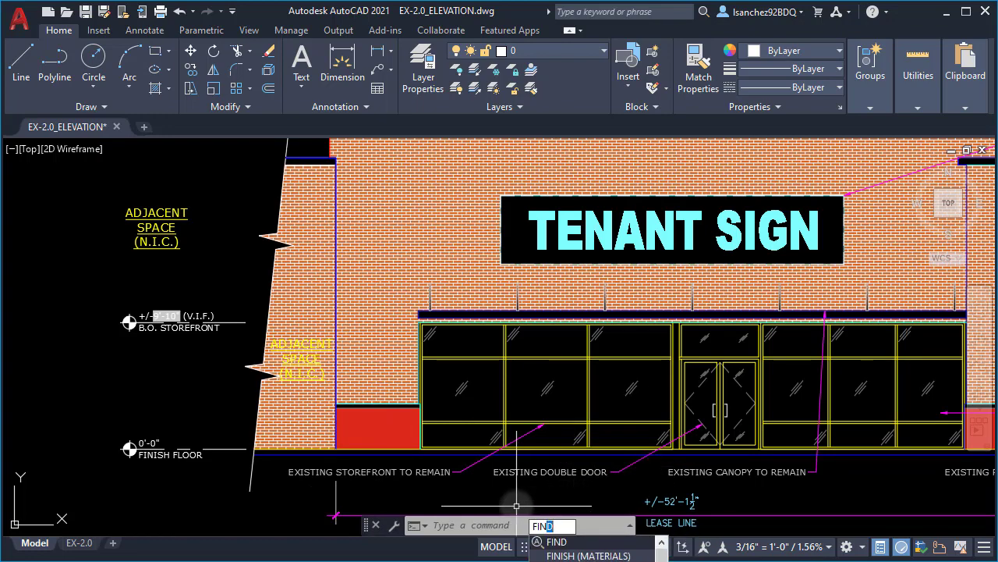
pyautogui.write('n')
pyautogui.press('Return')
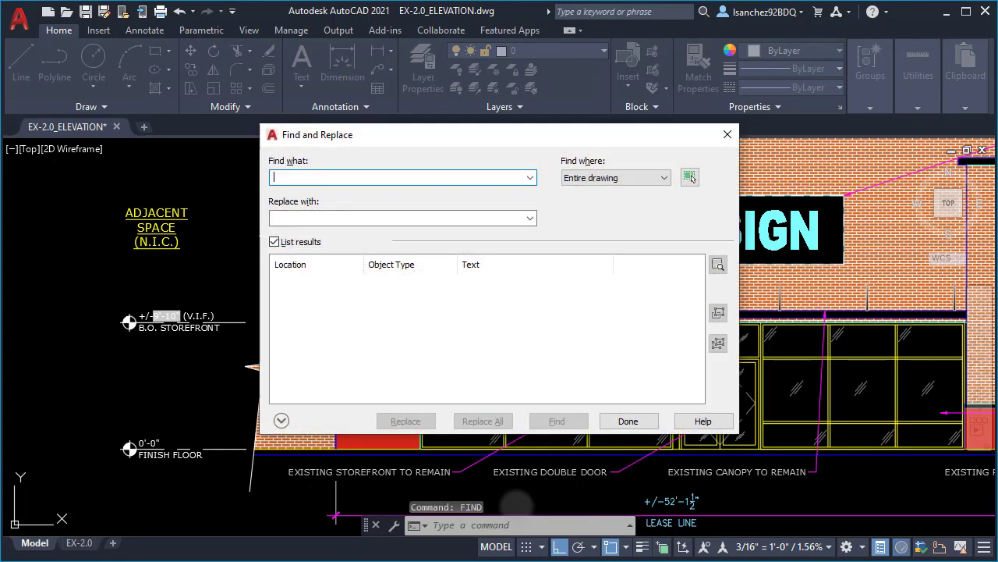
pyautogui.click(376, 178)
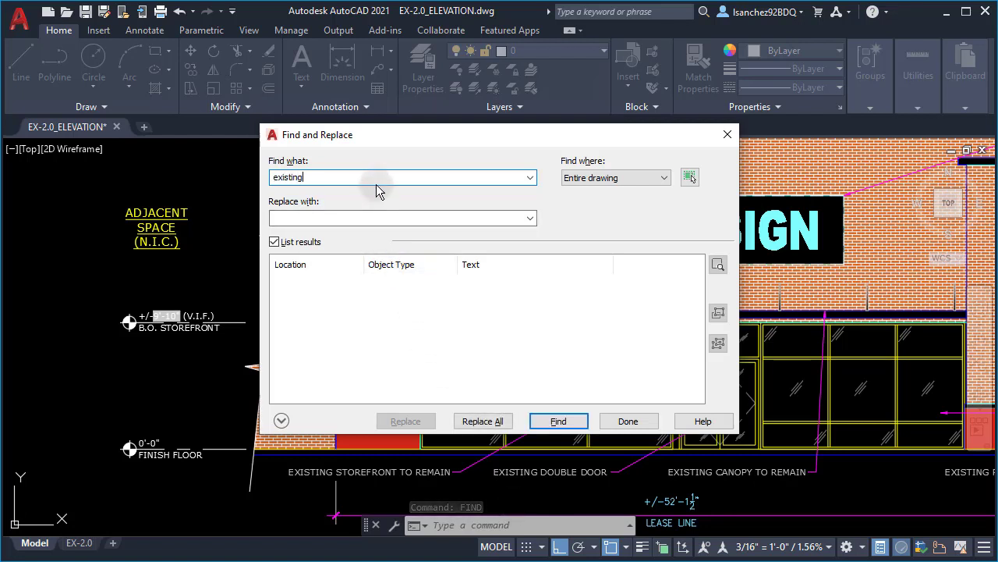
pyautogui.click(329, 218)
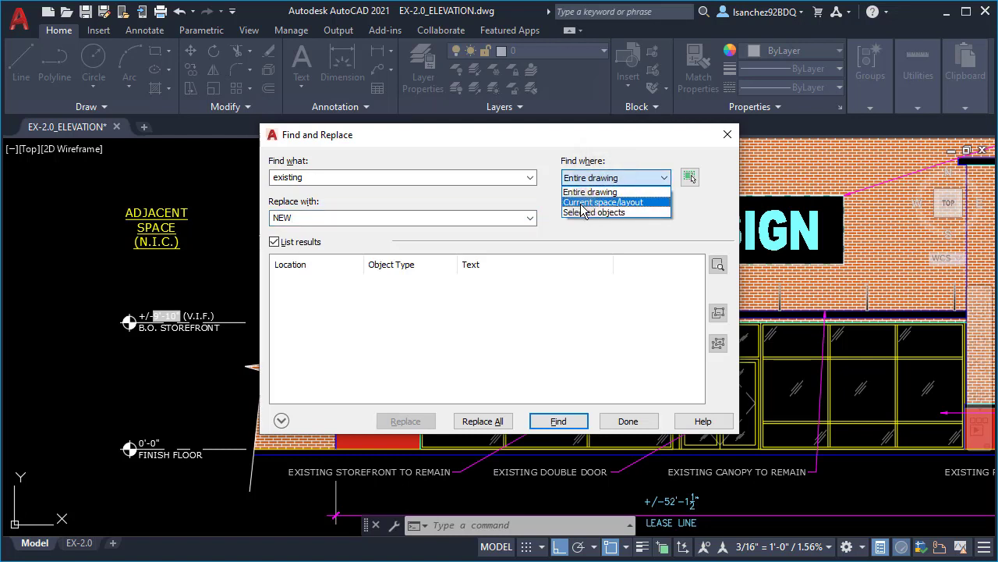
pyautogui.click(582, 203)
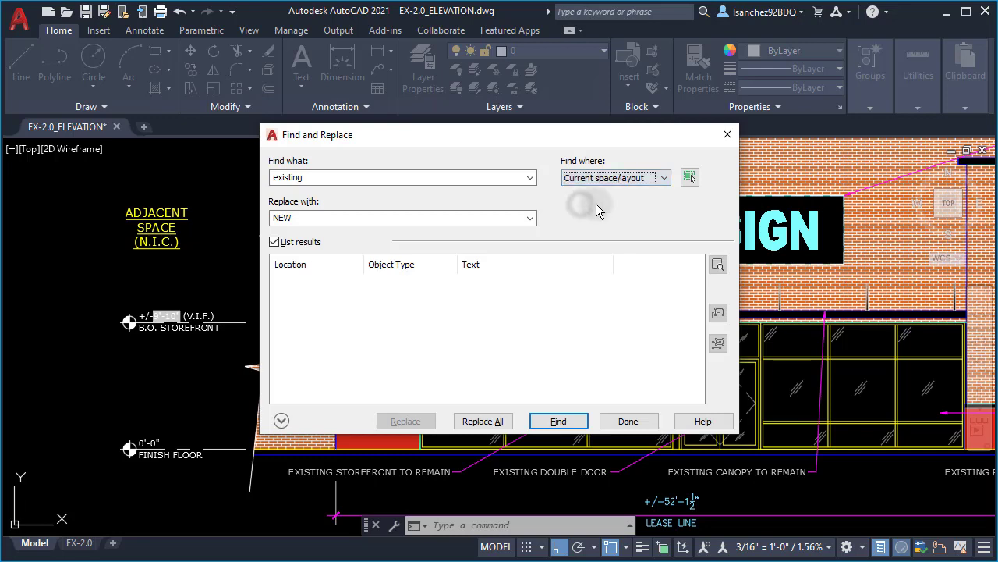
pyautogui.click(487, 425)
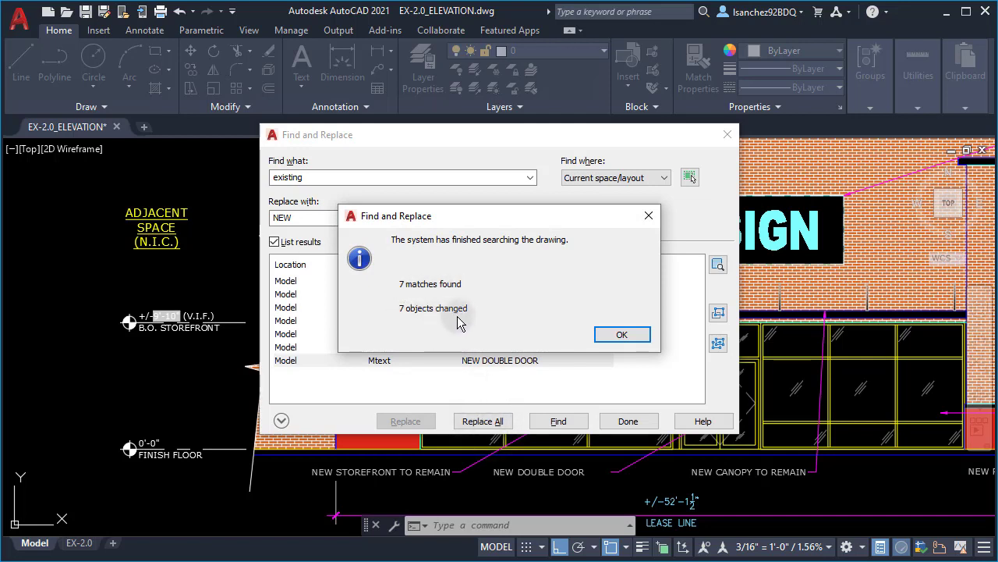
pyautogui.click(623, 335)
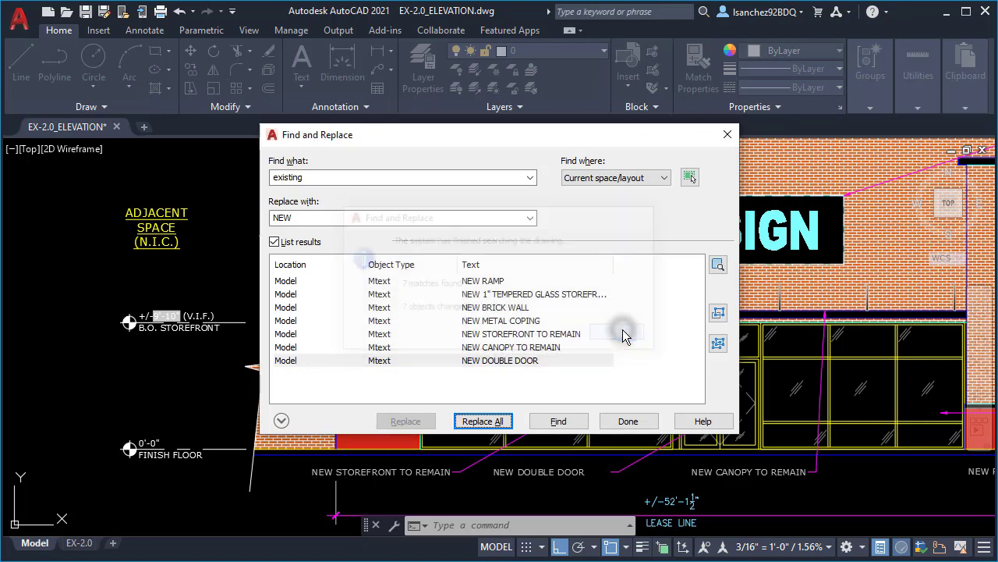
pyautogui.click(624, 425)
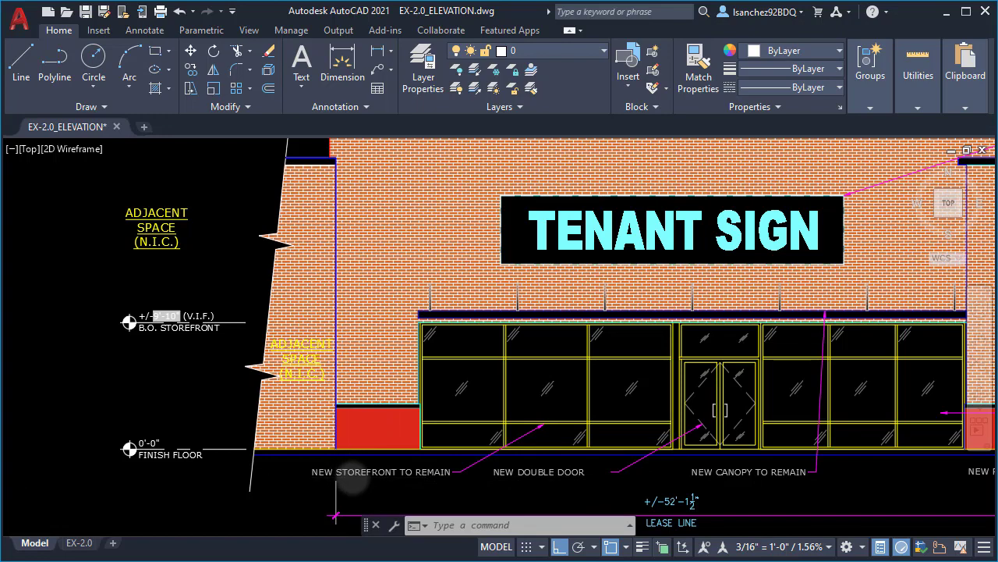
# Step: Select the NEW DOUBLE DOOR label and start a move, then cancel it
pyautogui.scroll(-3, 341, 477)
pyautogui.scroll(1, 466, 420)
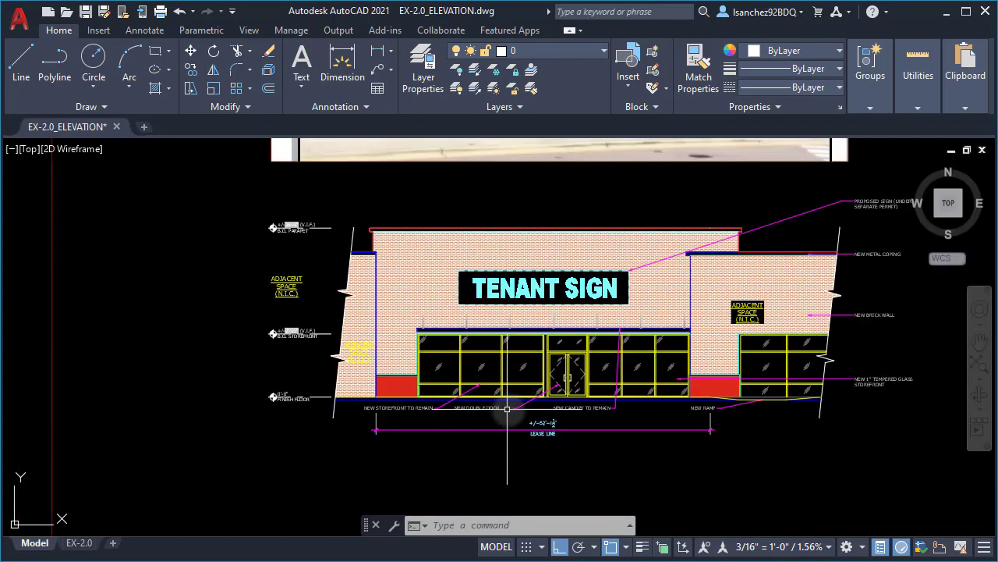
pyautogui.scroll(3, 476, 404)
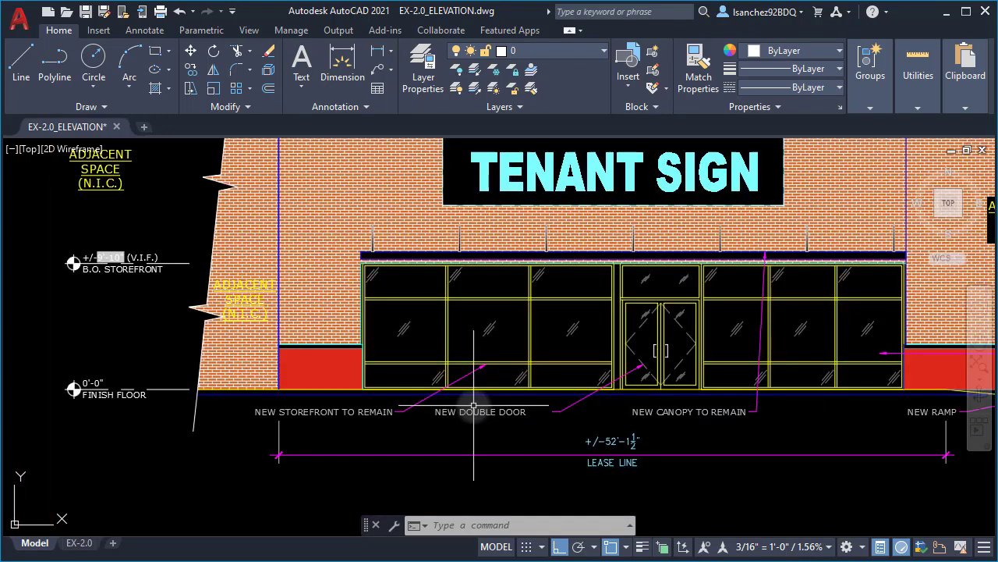
pyautogui.click(550, 460)
pyautogui.click(492, 386)
pyautogui.write('m')
pyautogui.press('Return')
pyautogui.scroll(3, 538, 445)
pyautogui.click(491, 417)
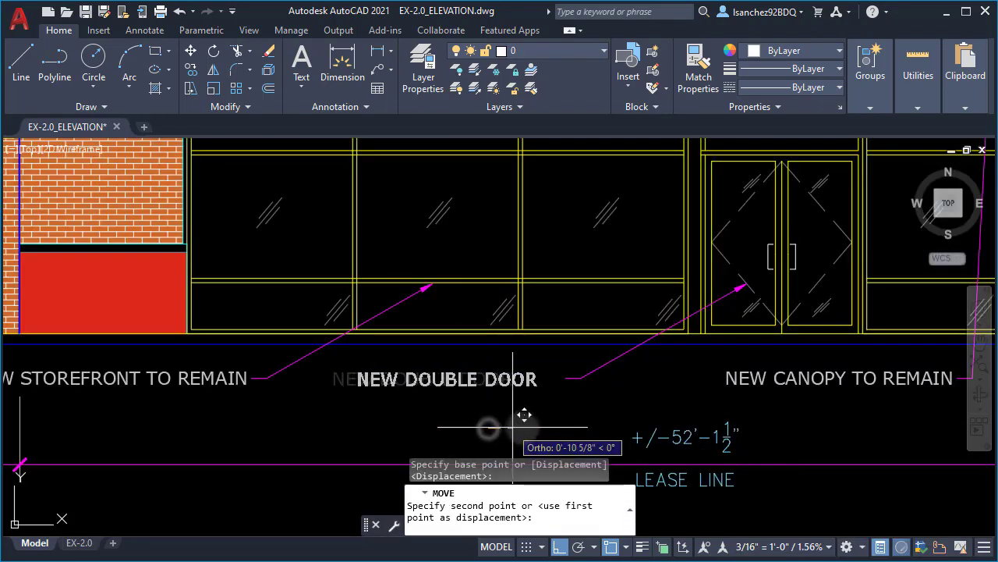
pyautogui.press('Escape')
pyautogui.scroll(-3, 524, 432)
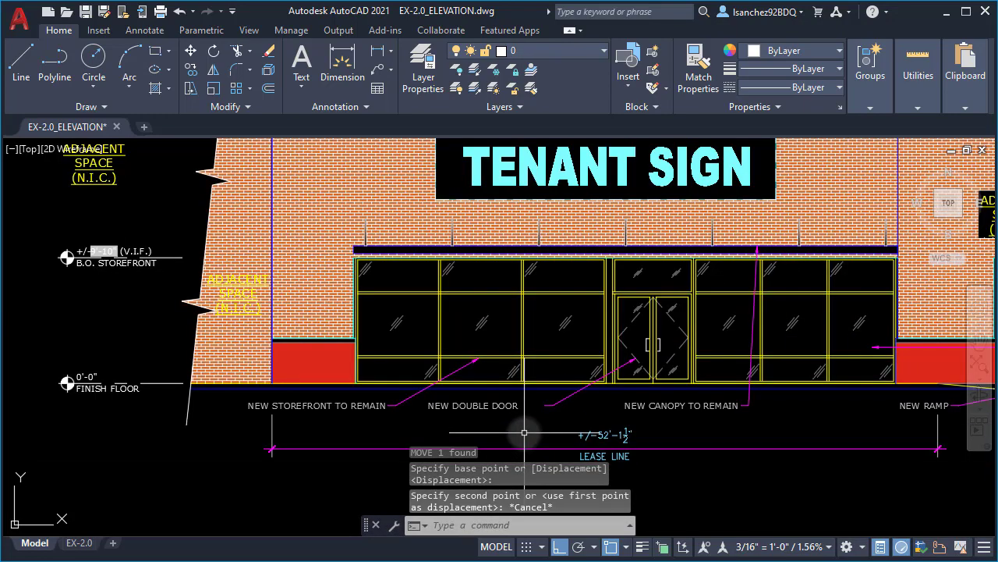
pyautogui.scroll(-4, 471, 437)
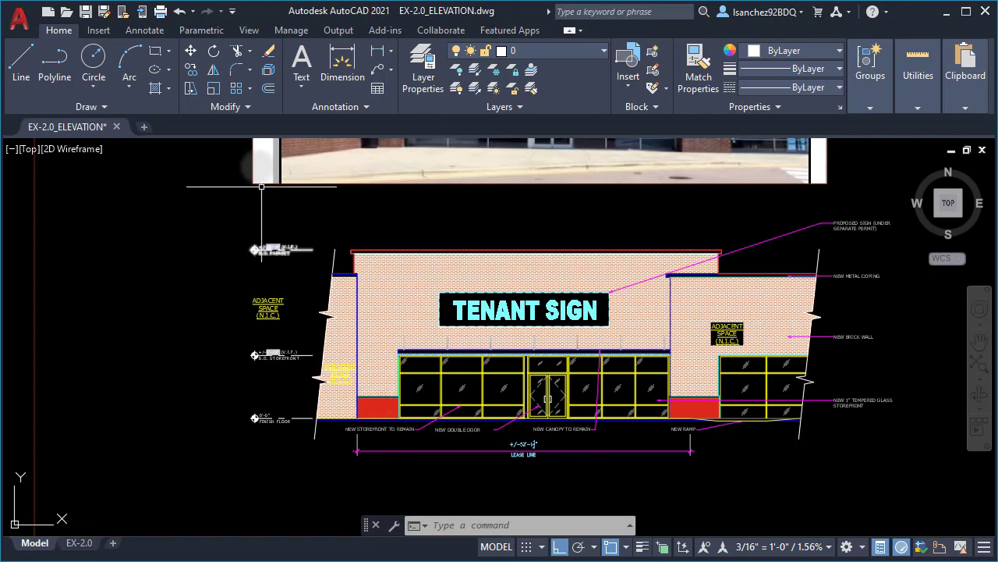
# Step: Undo four times until the notes read EXISTING again
pyautogui.click(180, 14)
pyautogui.click(180, 14)
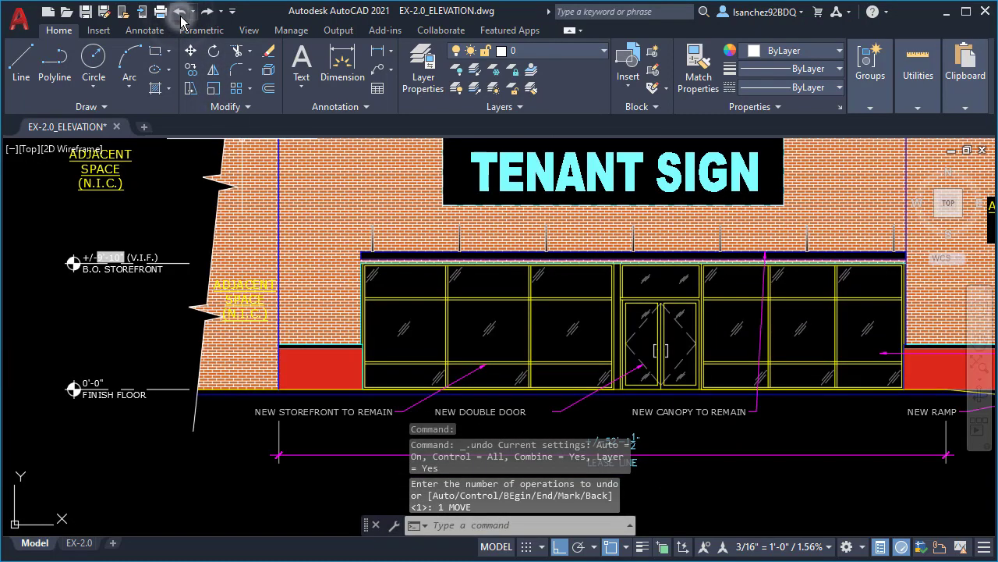
pyautogui.click(181, 14)
pyautogui.click(180, 14)
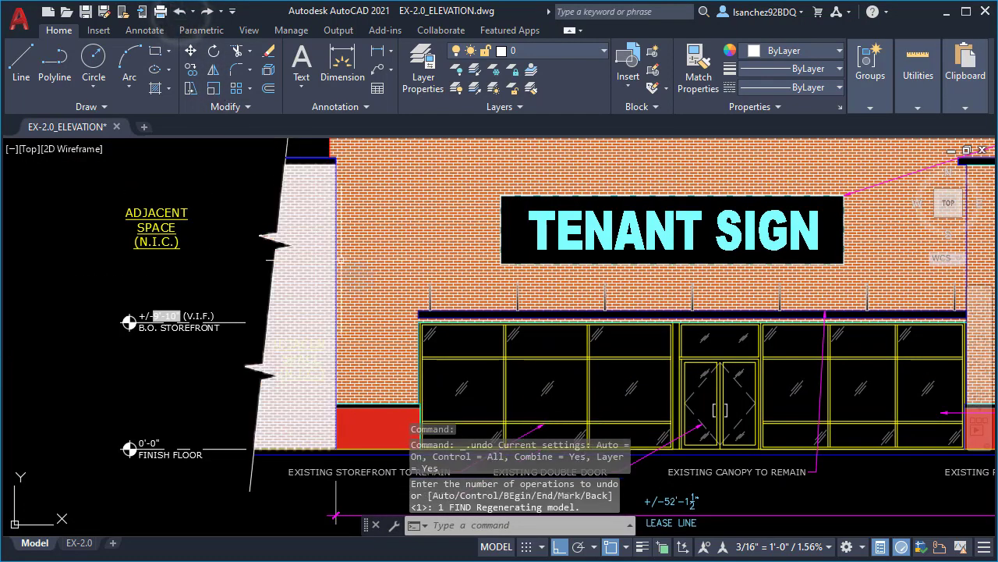
# Step: Rerun FIND and window-select the storefront callouts to search within
pyautogui.press('Escape')
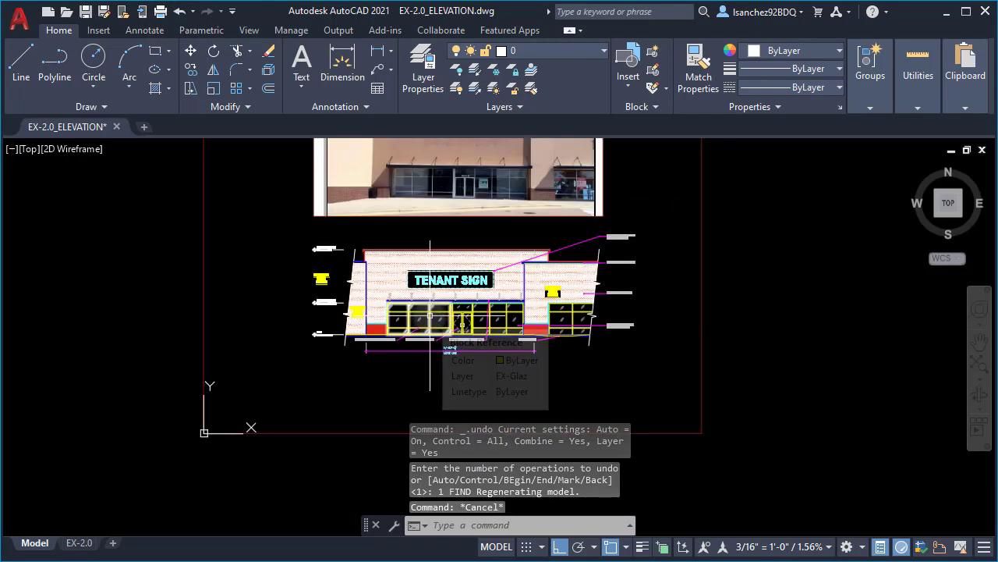
pyautogui.write('FIND')
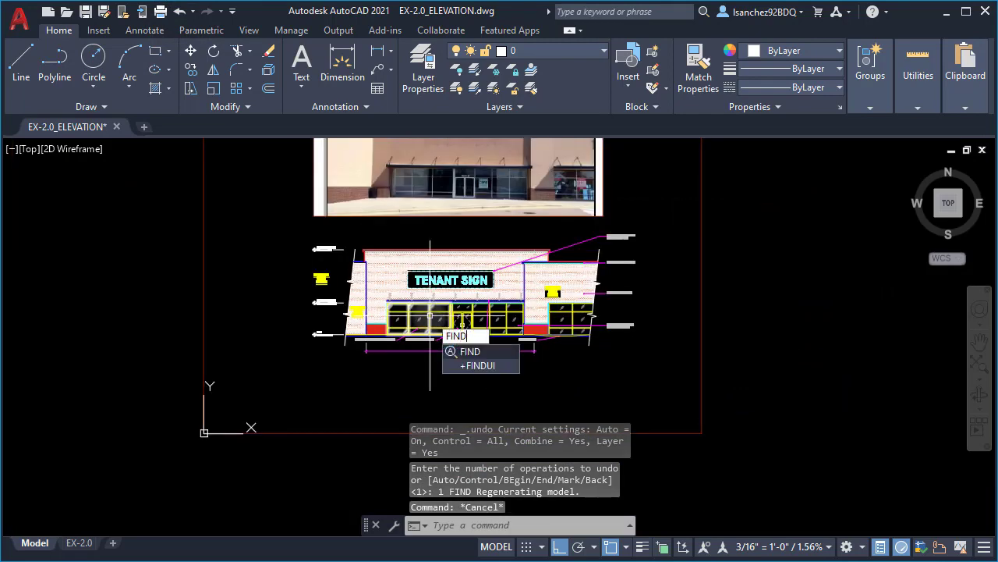
pyautogui.rightClick(430, 315)
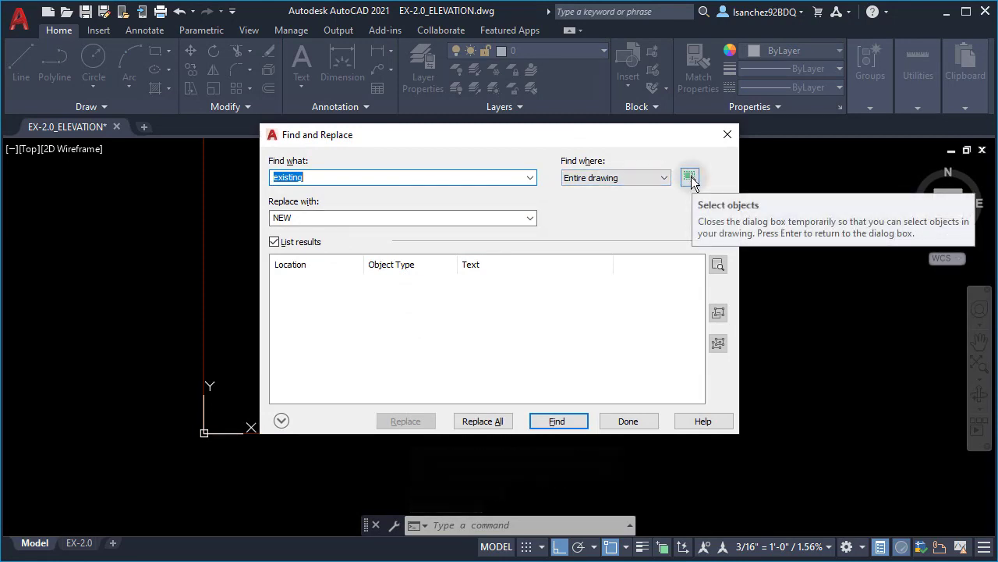
pyautogui.click(690, 178)
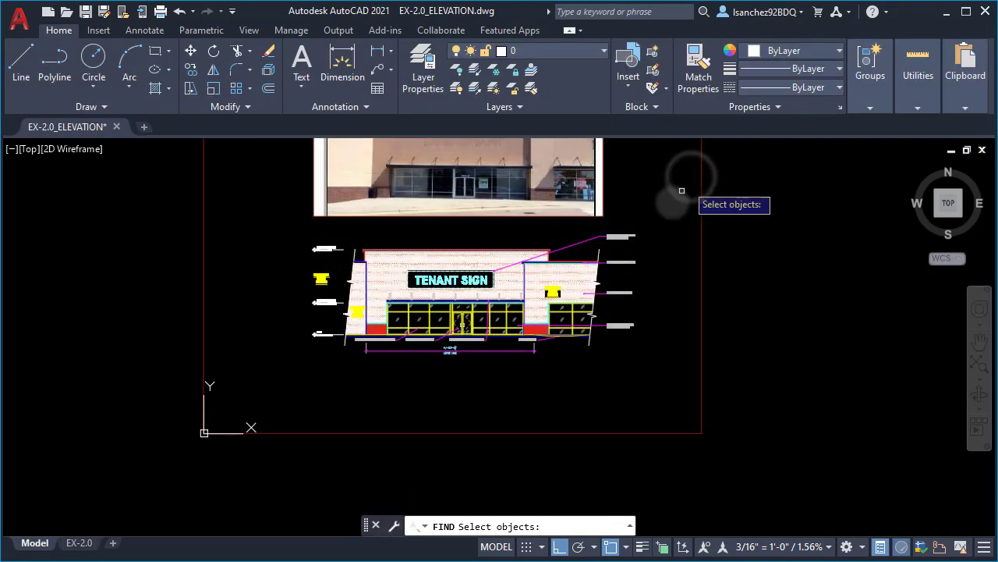
pyautogui.scroll(3, 514, 372)
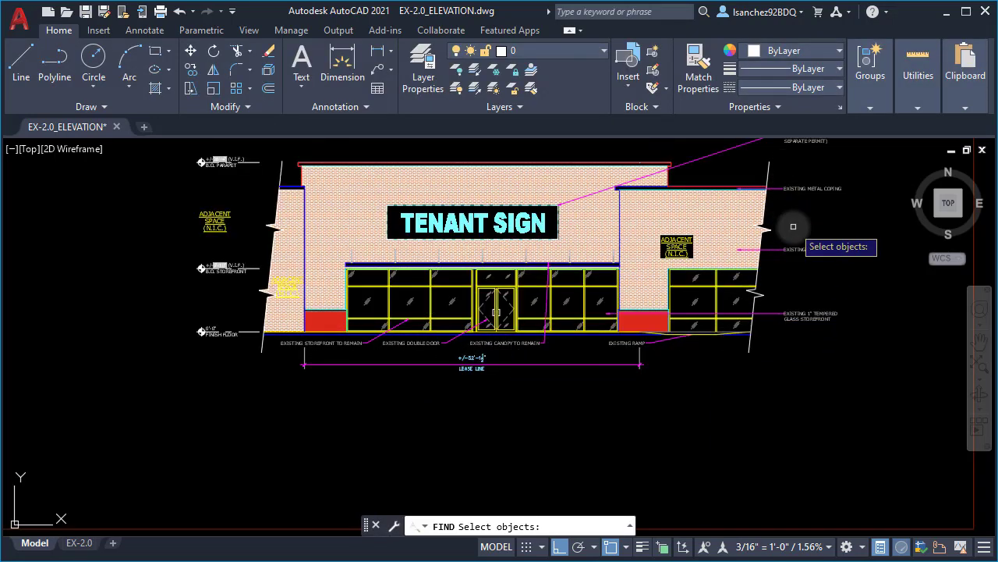
pyautogui.scroll(-3, 780, 257)
pyautogui.moveTo(787, 260); pyautogui.dragTo(781, 287, button='middle')
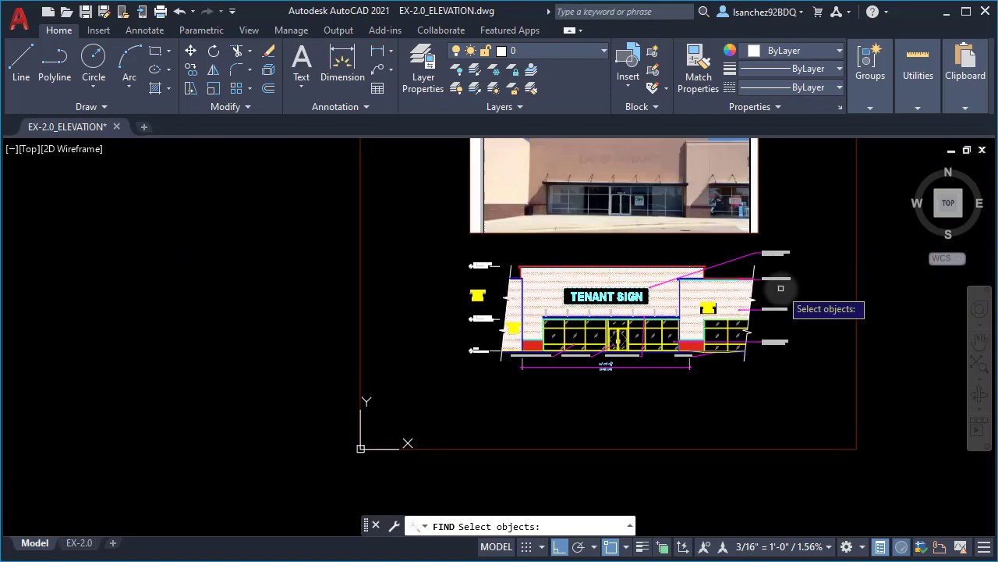
pyautogui.click(810, 341)
pyautogui.click(769, 227)
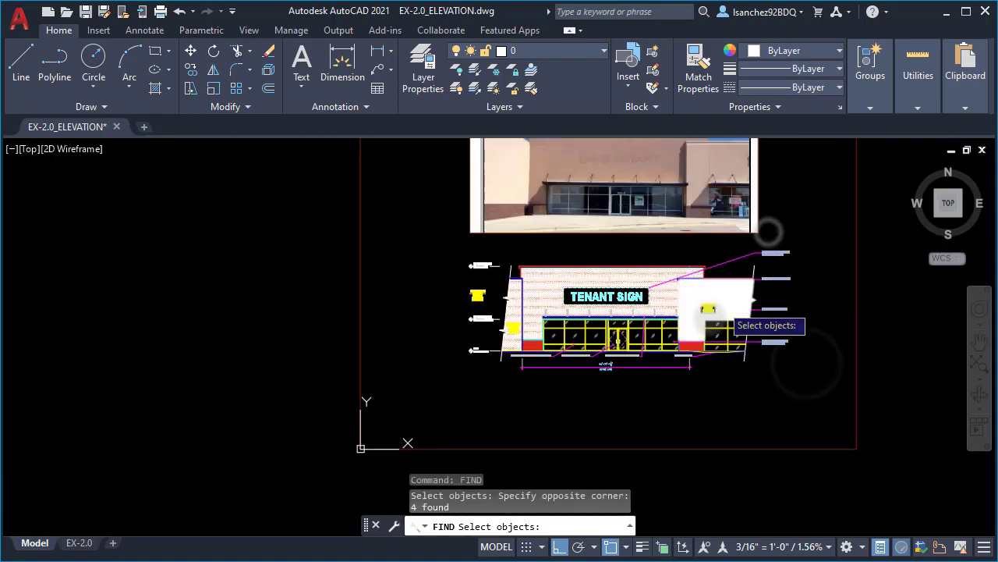
pyautogui.scroll(3, 674, 347)
pyautogui.click(736, 388)
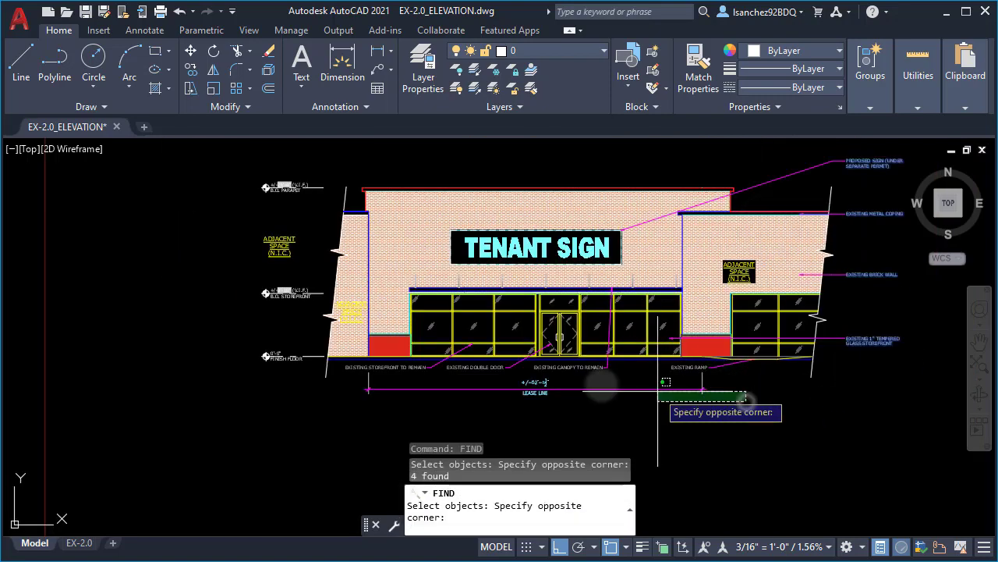
pyautogui.click(395, 367)
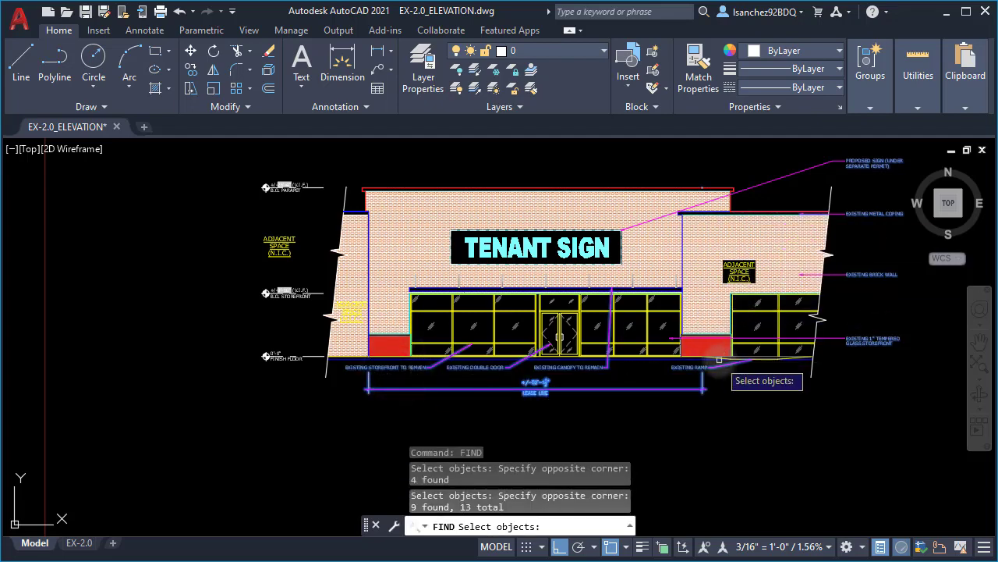
# Step: Replace 'existing' with 'NEW' in the selected callouts, changing seven notes
pyautogui.press('Return')
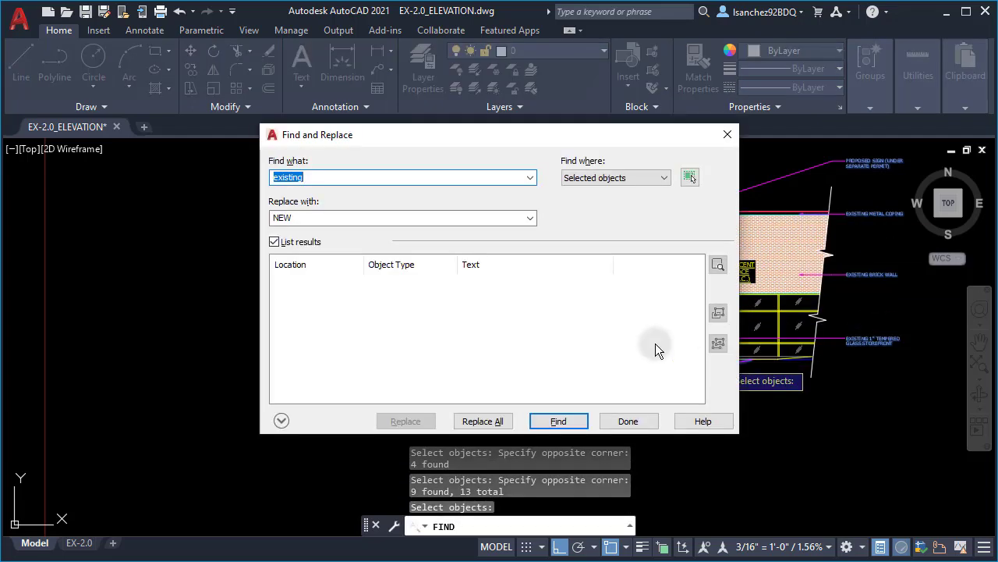
pyautogui.click(486, 424)
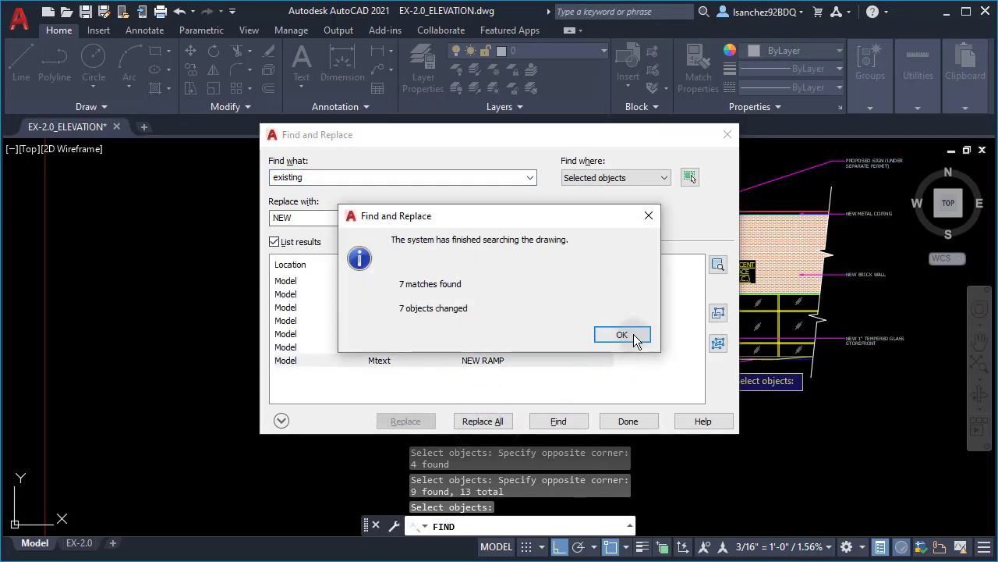
pyautogui.click(634, 339)
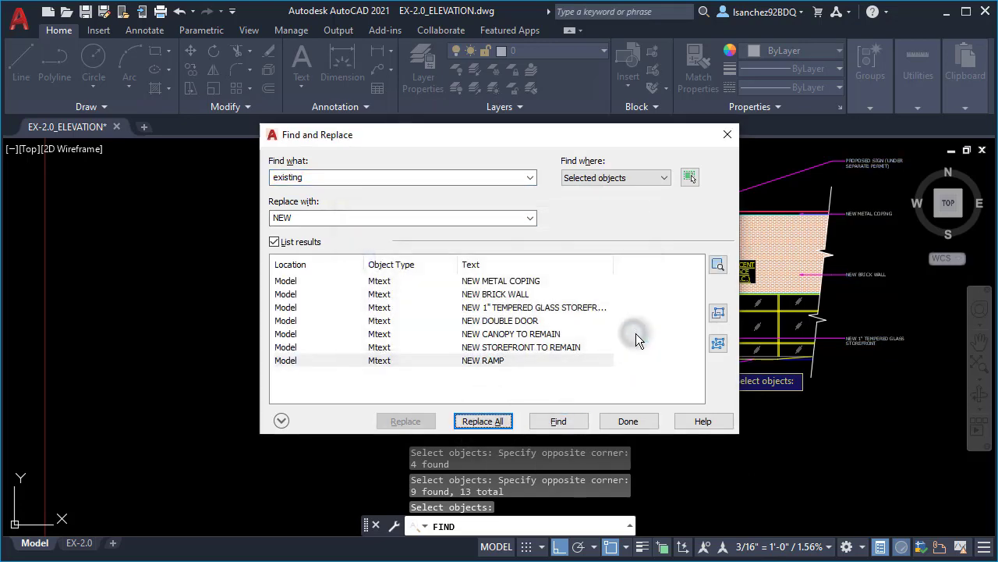
pyautogui.click(628, 421)
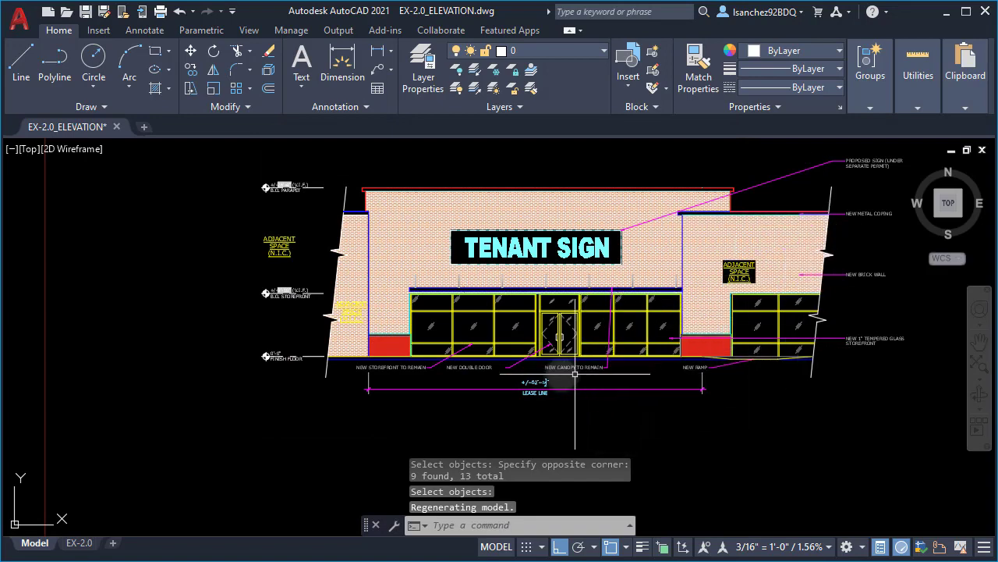
# Step: Move the NEW DOUBLE DOOR note slightly right against its leader line
pyautogui.scroll(2, 564, 374)
pyautogui.scroll(3, 402, 366)
pyautogui.click(363, 364)
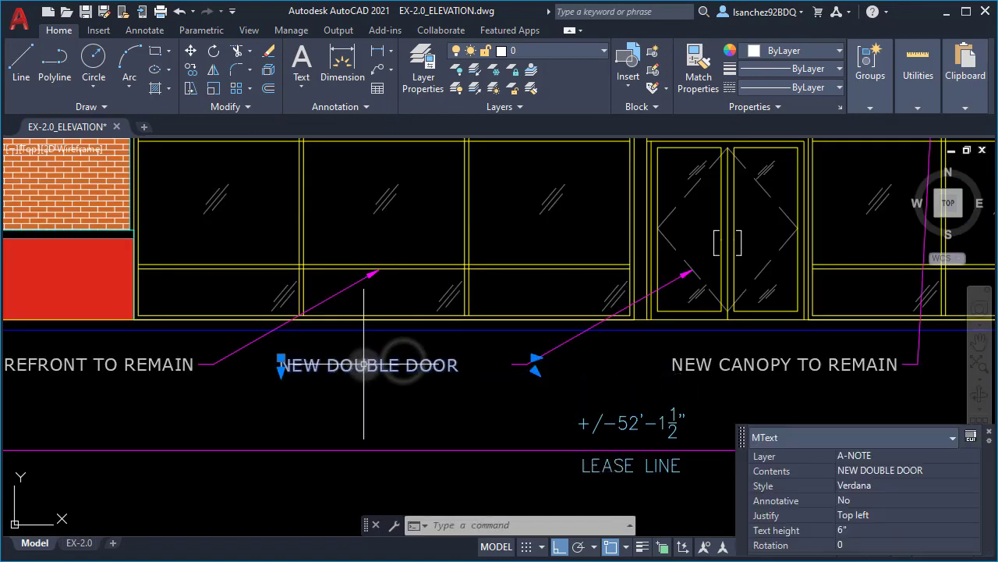
pyautogui.write('m')
pyautogui.press('Return')
pyautogui.click(357, 401)
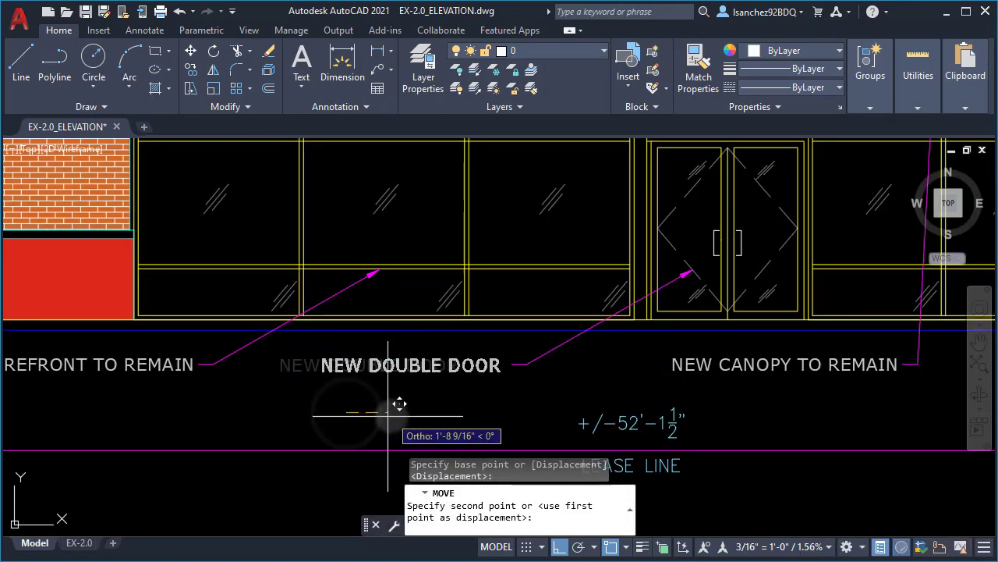
pyautogui.click(403, 402)
pyautogui.moveTo(338, 404); pyautogui.dragTo(411, 398, button='middle')
pyautogui.scroll(-2, 356, 396)
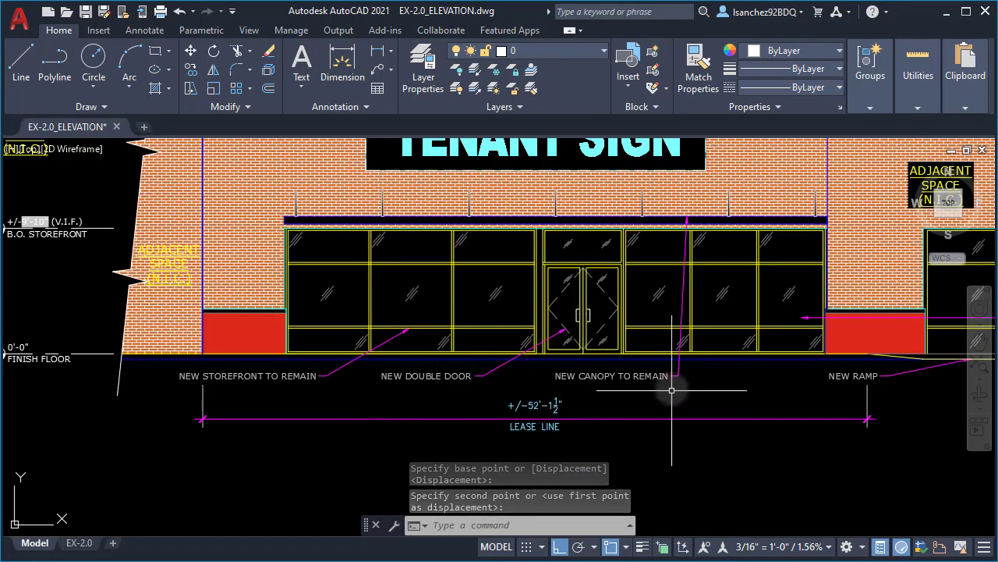
# Step: Zoom around the elevation, briefly selecting and then deselecting the ADJACENT SPACE label
pyautogui.scroll(-3, 672, 390)
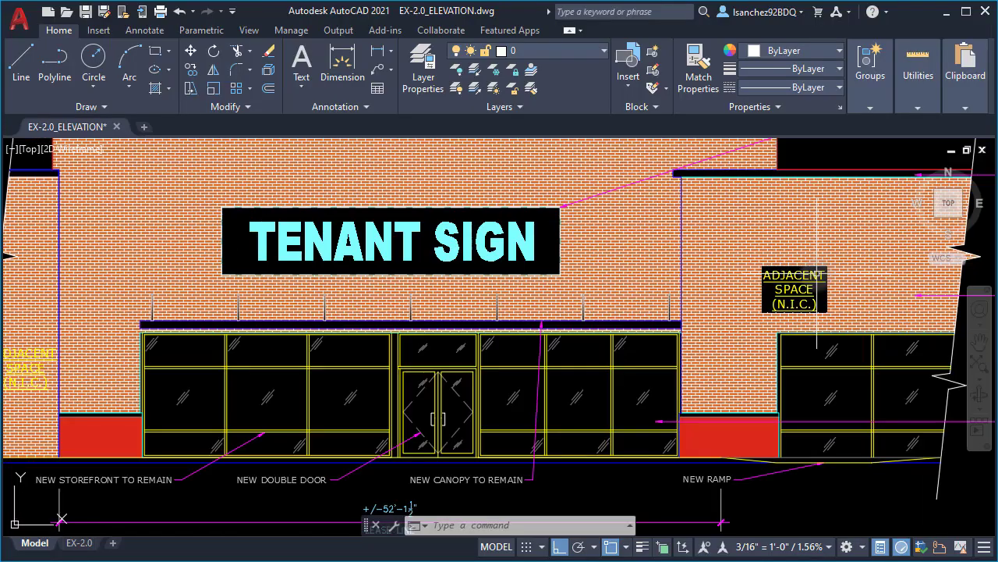
pyautogui.scroll(3, 727, 309)
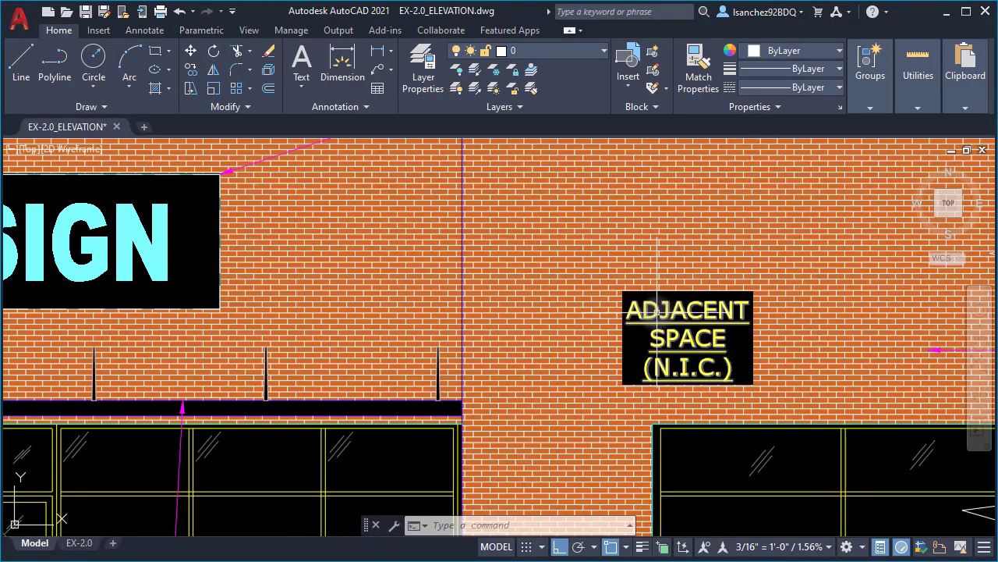
pyautogui.click(638, 314)
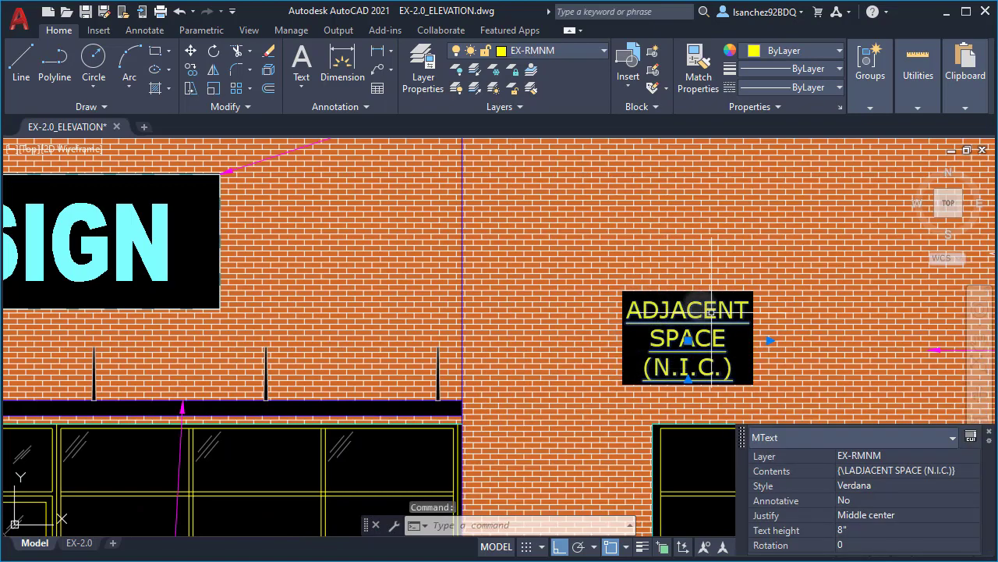
pyautogui.scroll(-3, 738, 353)
pyautogui.scroll(-3, 738, 353)
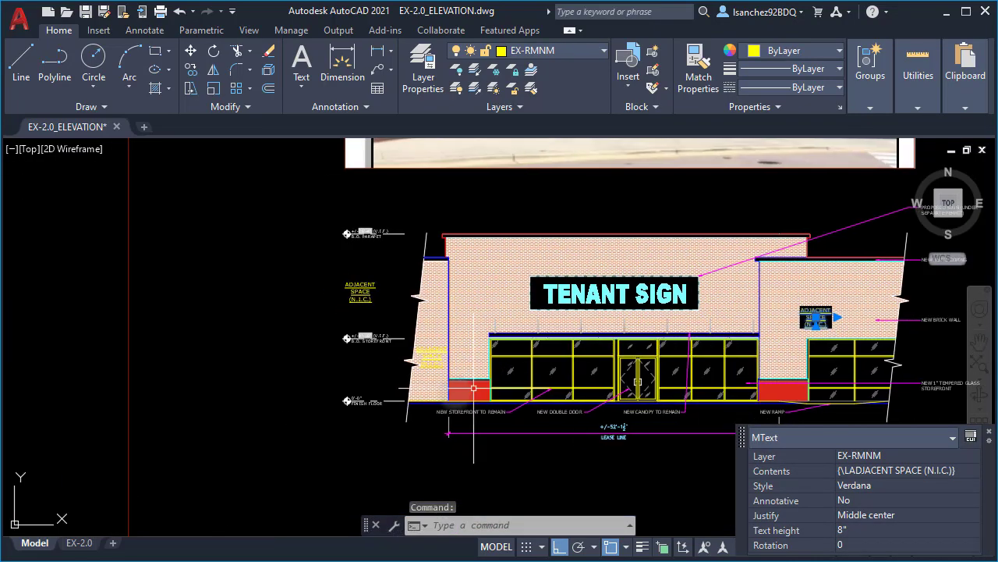
pyautogui.scroll(3, 312, 312)
pyautogui.press('Escape')
pyautogui.scroll(3, 414, 323)
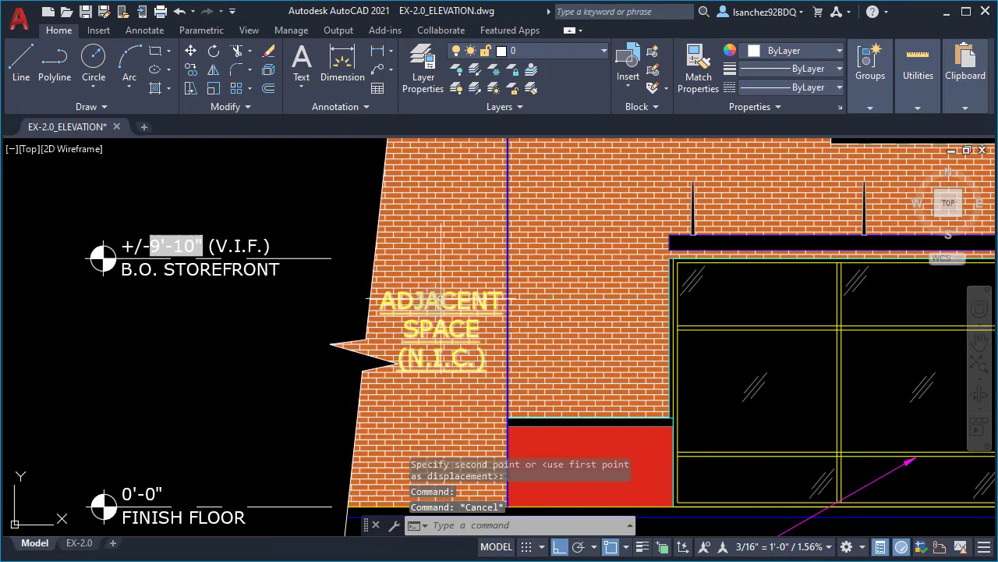
pyautogui.scroll(-3, 323, 379)
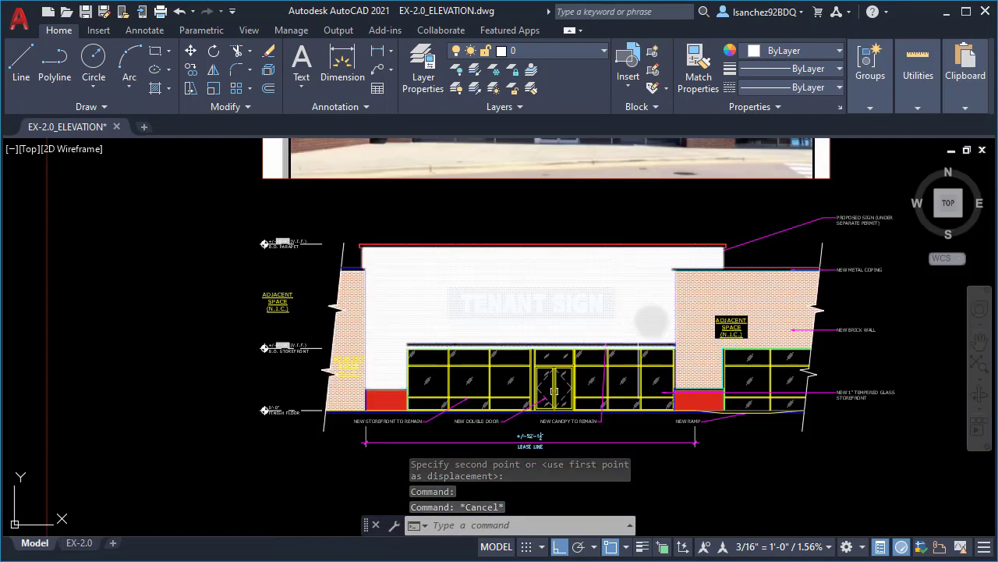
pyautogui.scroll(3, 714, 322)
pyautogui.scroll(-3, 716, 335)
pyautogui.scroll(3, 656, 354)
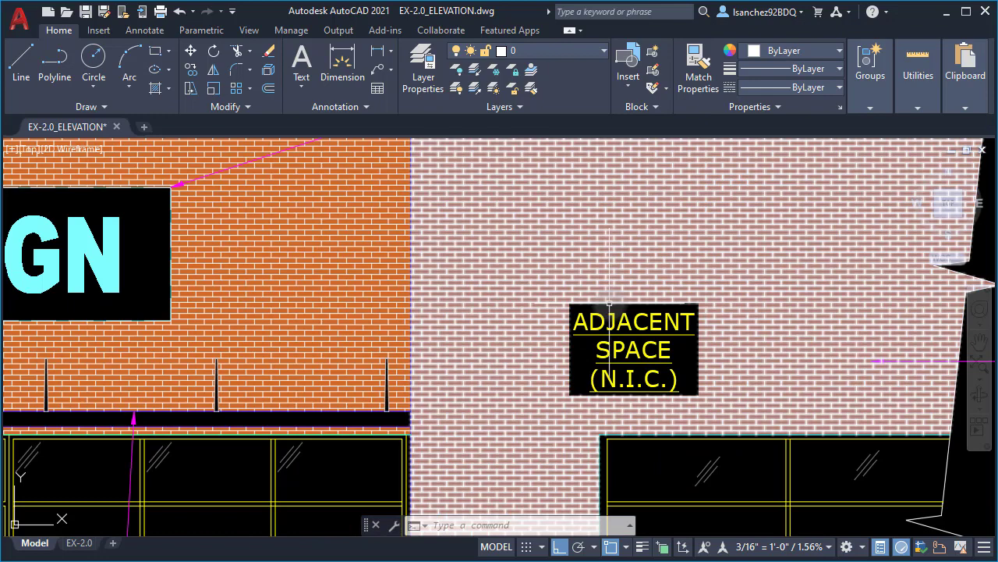
# Step: Select the right wall's brick hatch for editing, briefly reselecting the ADJACENT SPACE label
pyautogui.click(611, 309)
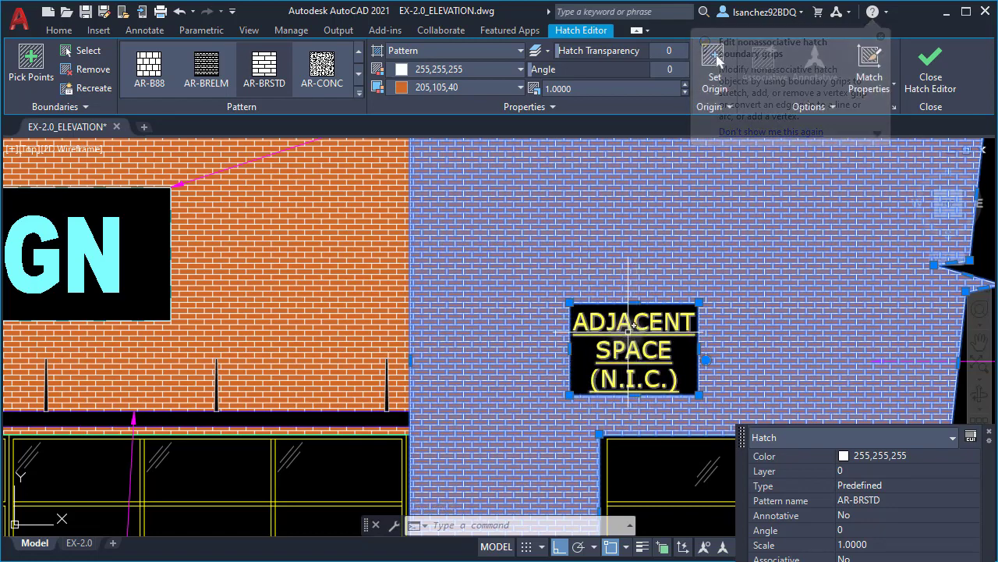
pyautogui.press('Escape')
pyautogui.click(622, 327)
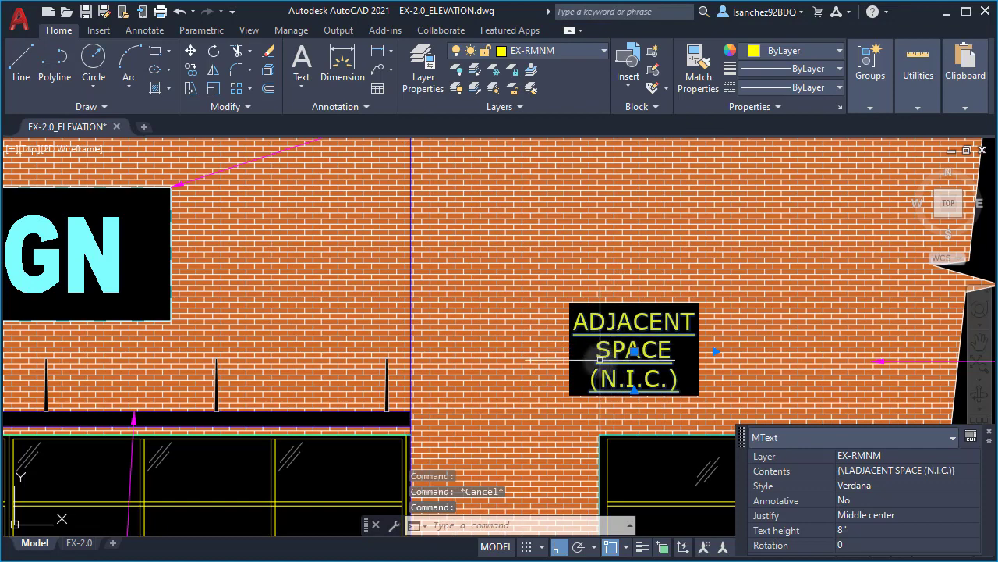
pyautogui.scroll(-3, 600, 360)
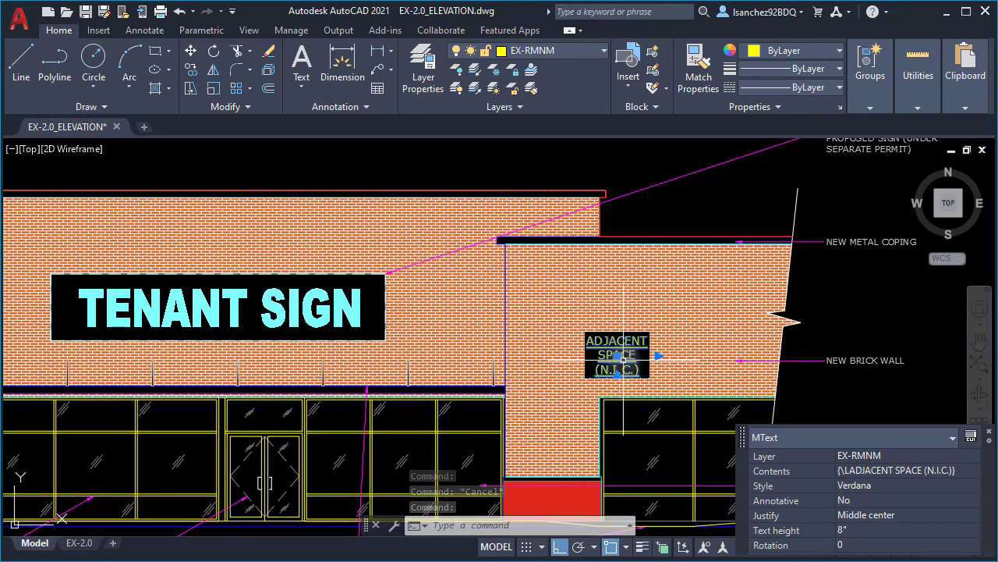
pyautogui.press('Escape')
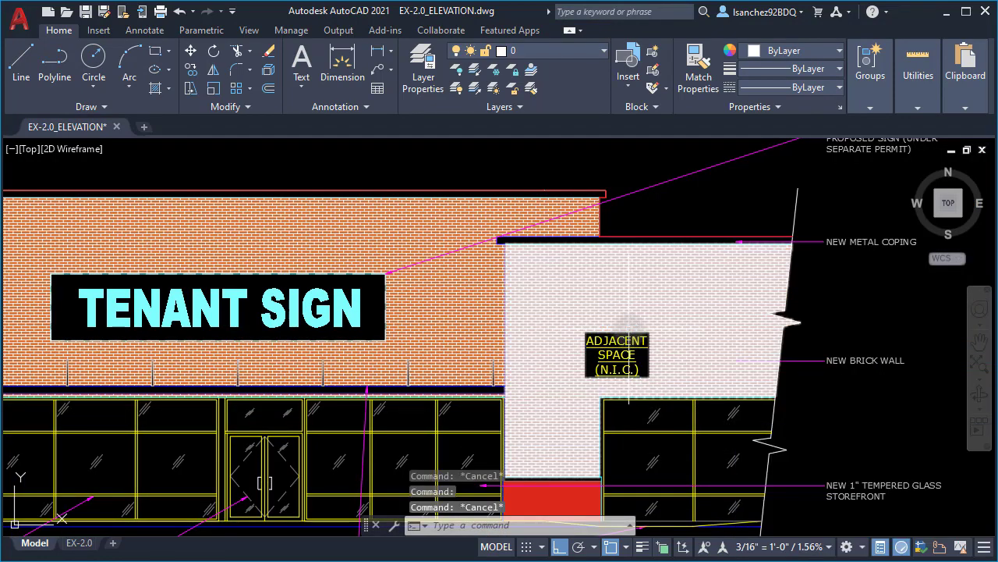
pyautogui.click(621, 332)
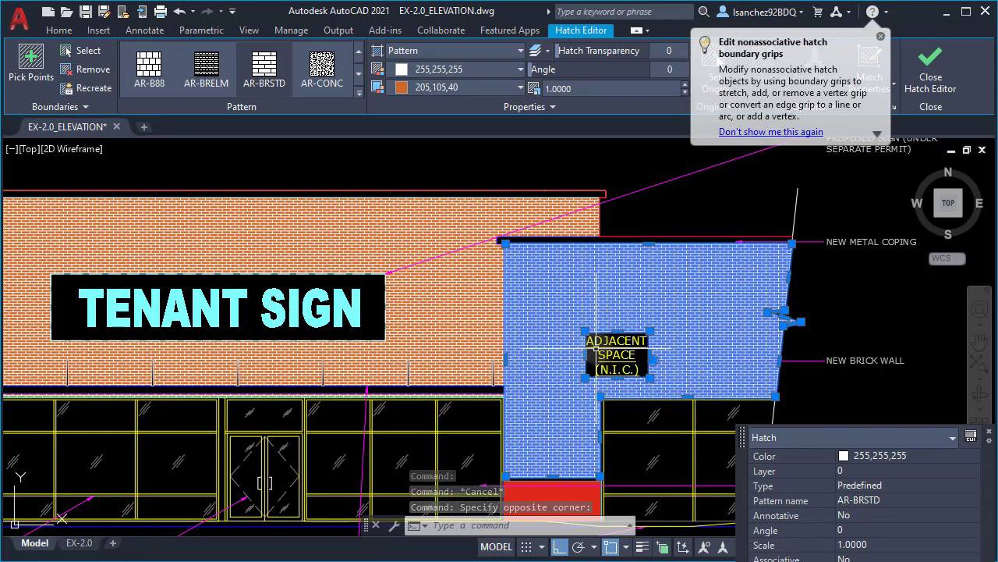
# Step: Try Recreate Boundary and Remove Boundaries on the brick hatch, cancelling each
pyautogui.scroll(3, 638, 355)
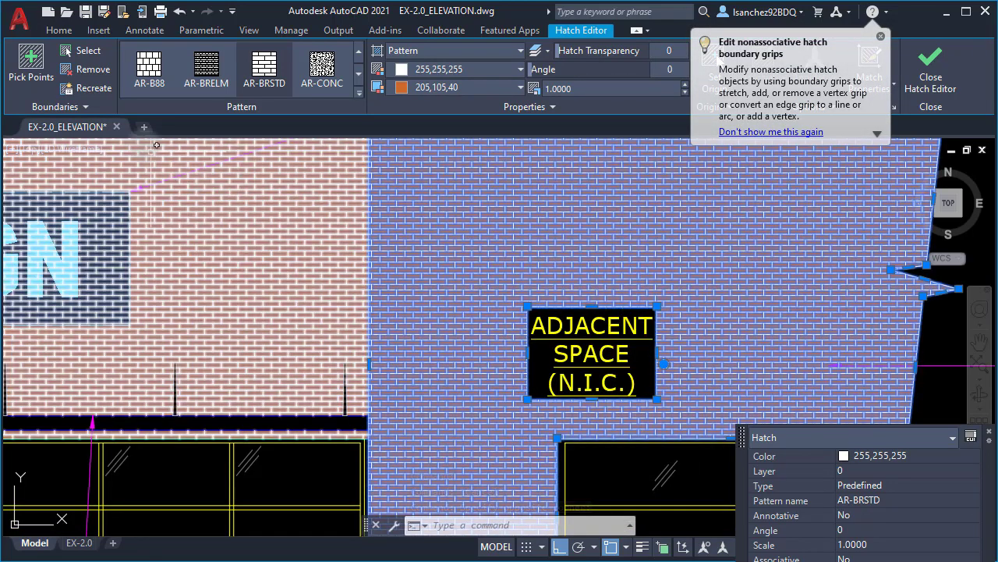
pyautogui.click(88, 93)
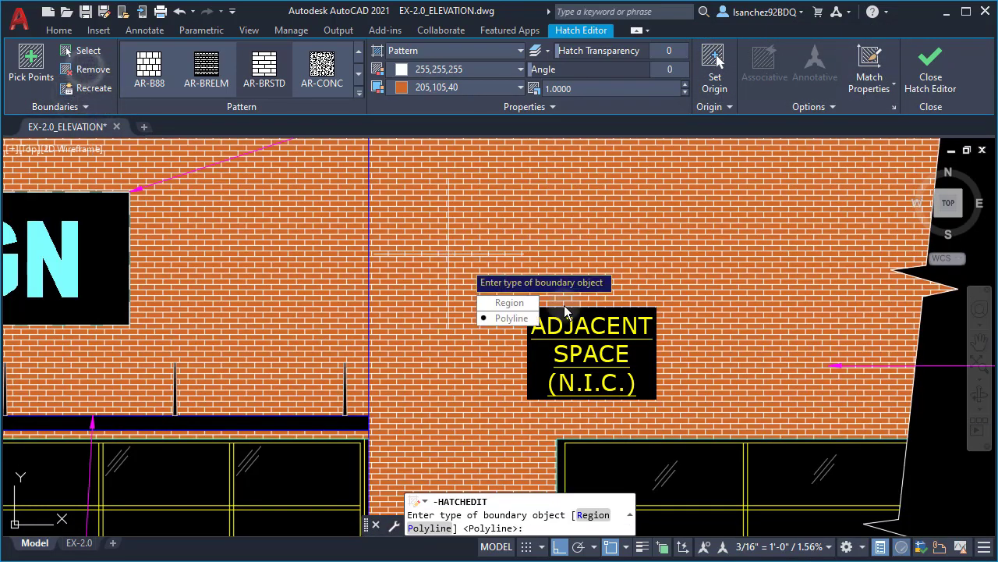
pyautogui.press('Escape')
pyautogui.press('Escape')
pyautogui.click(468, 265)
pyautogui.click(86, 68)
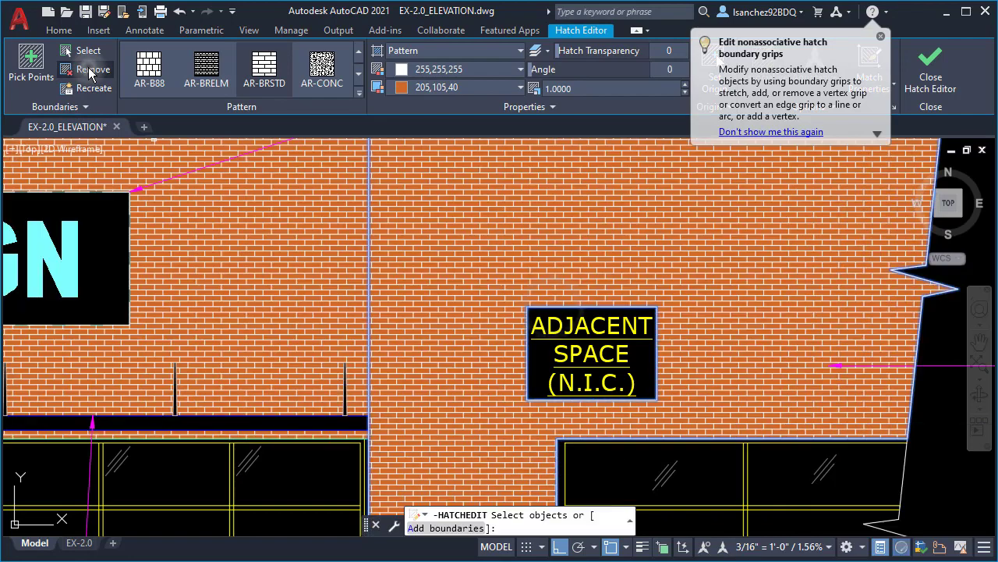
pyautogui.click(577, 306)
pyautogui.press('Escape')
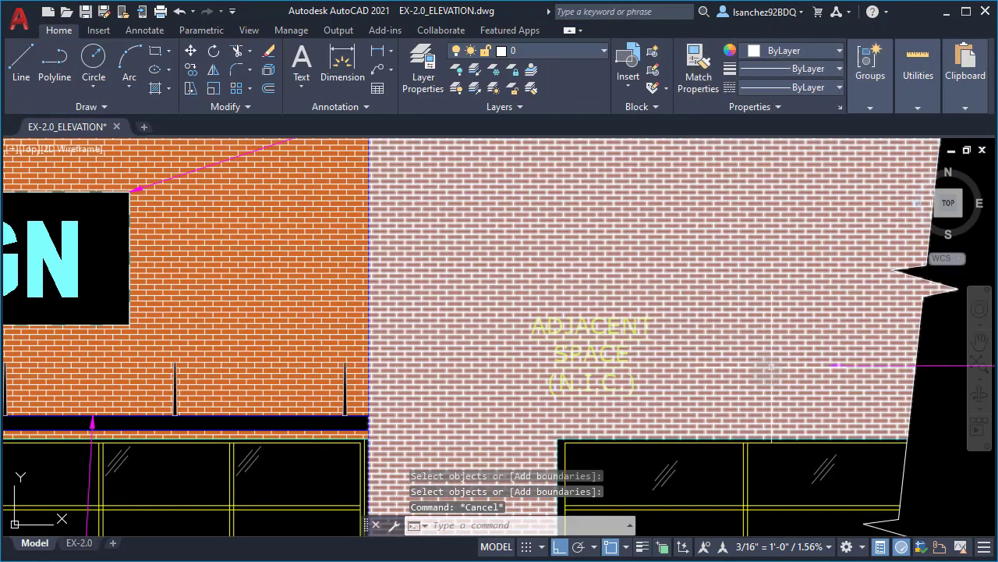
pyautogui.scroll(-3, 807, 388)
# Step: Select both ADJACENT SPACE labels and view their Properties down to Background mask
pyautogui.scroll(-3, 807, 388)
pyautogui.scroll(6, 788, 346)
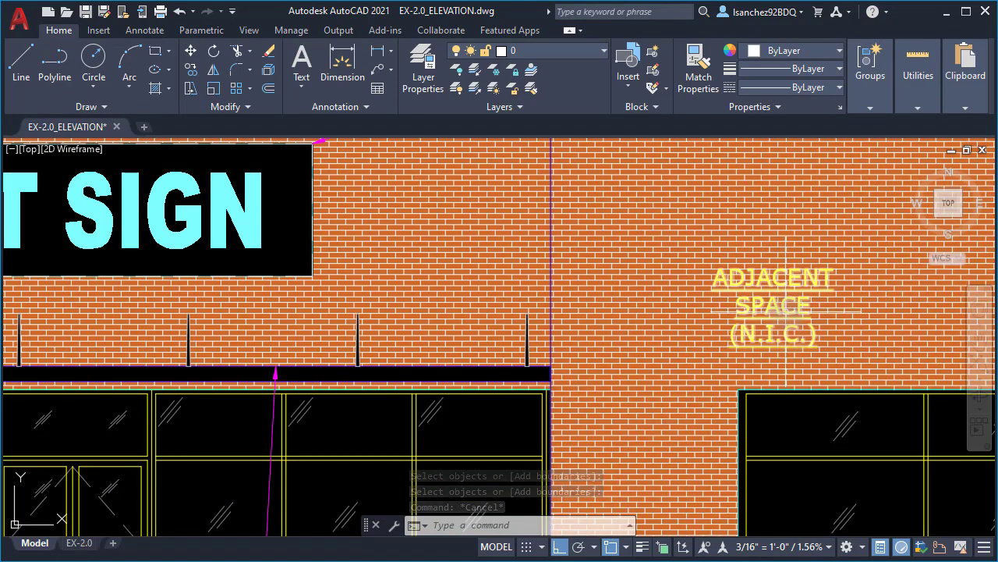
pyautogui.click(787, 327)
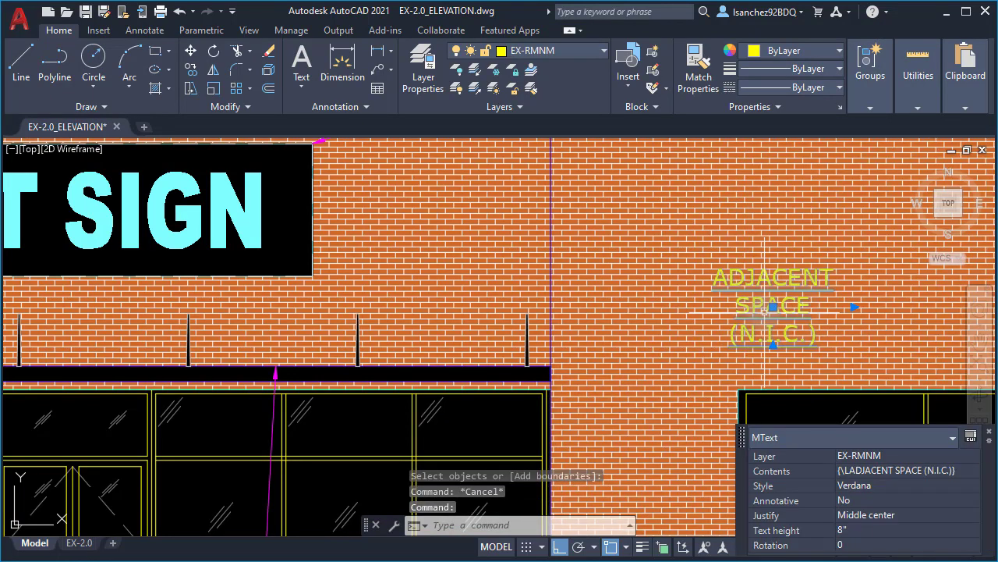
pyautogui.scroll(-3, 761, 319)
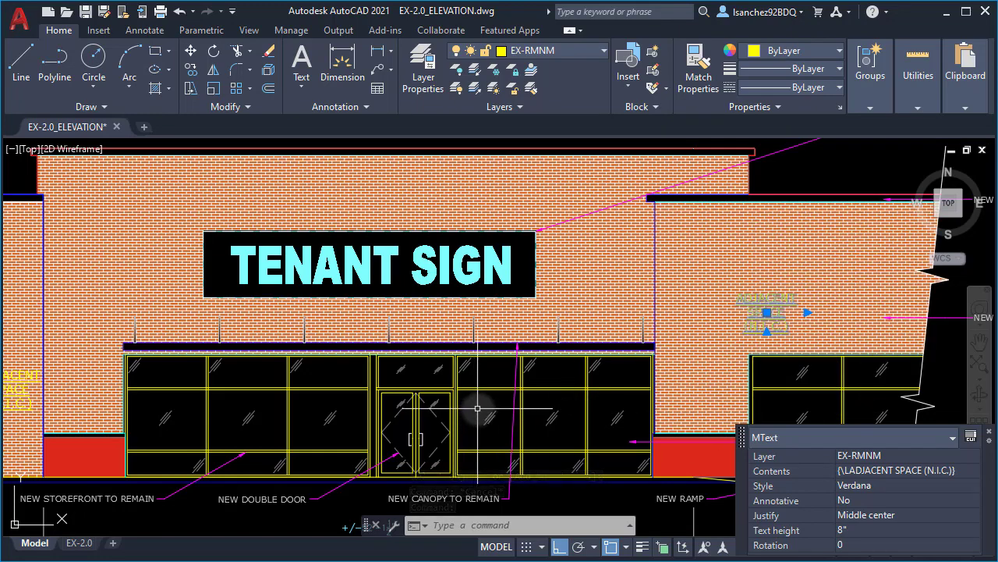
pyautogui.scroll(-3, 478, 407)
pyautogui.click(243, 421)
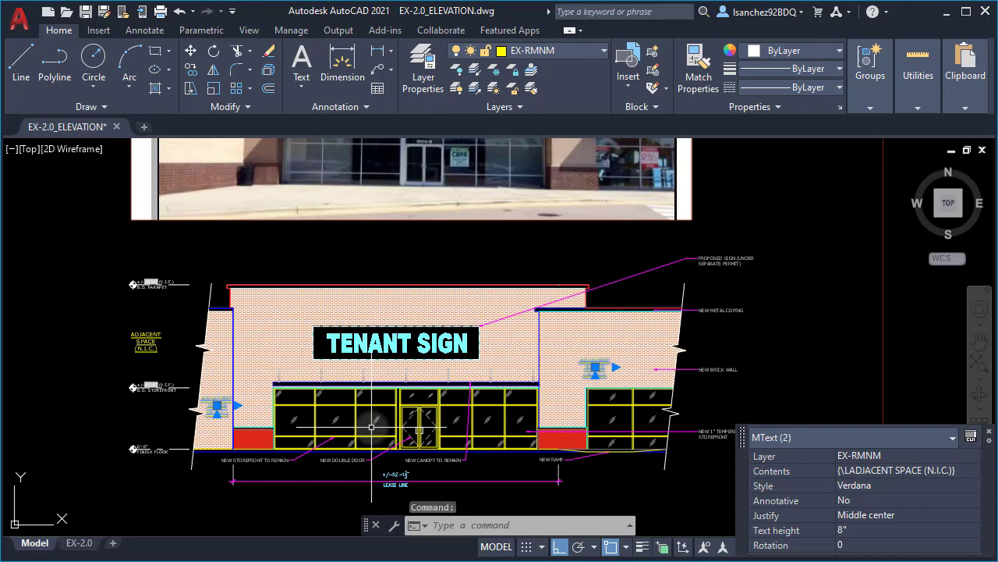
pyautogui.write('R')
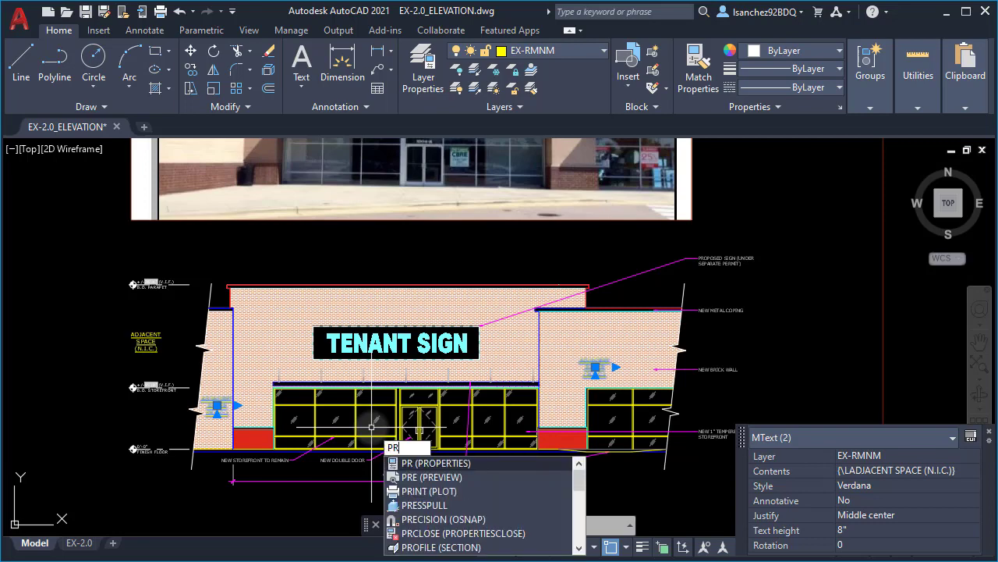
pyautogui.press('Return')
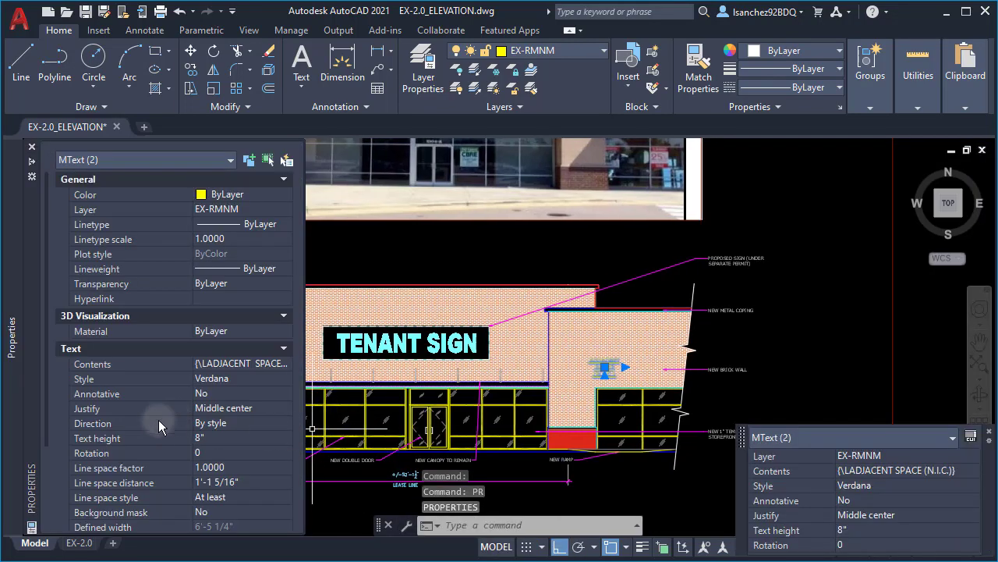
pyautogui.scroll(-2, 130, 438)
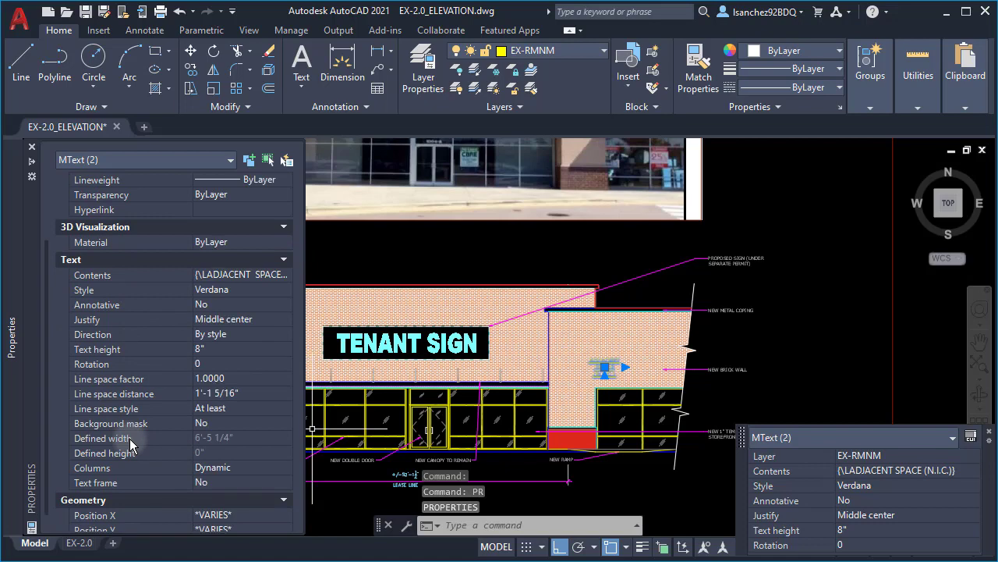
# Step: Enable a background mask on both labels with offset 1 and the drawing background colour
pyautogui.click(232, 423)
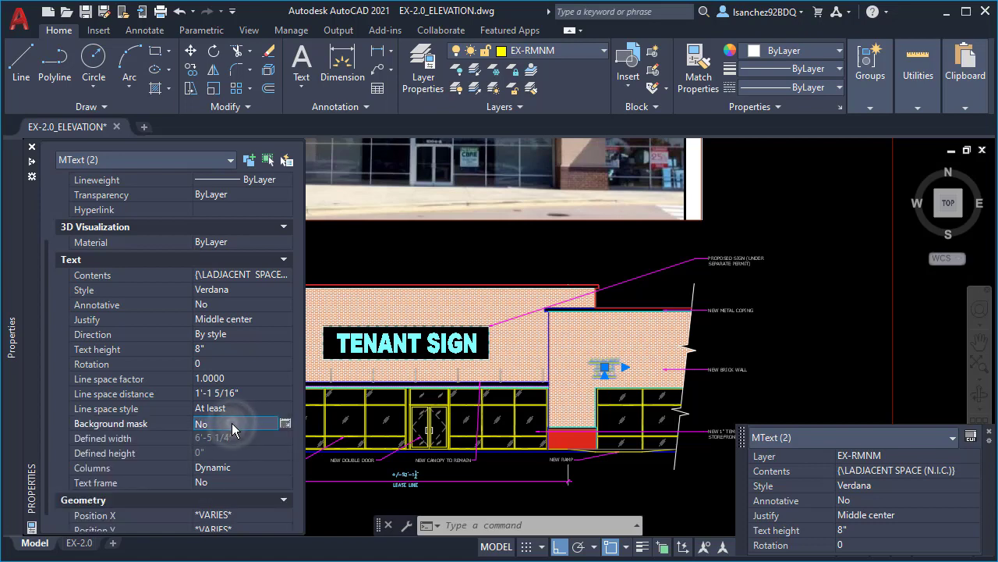
pyautogui.click(285, 423)
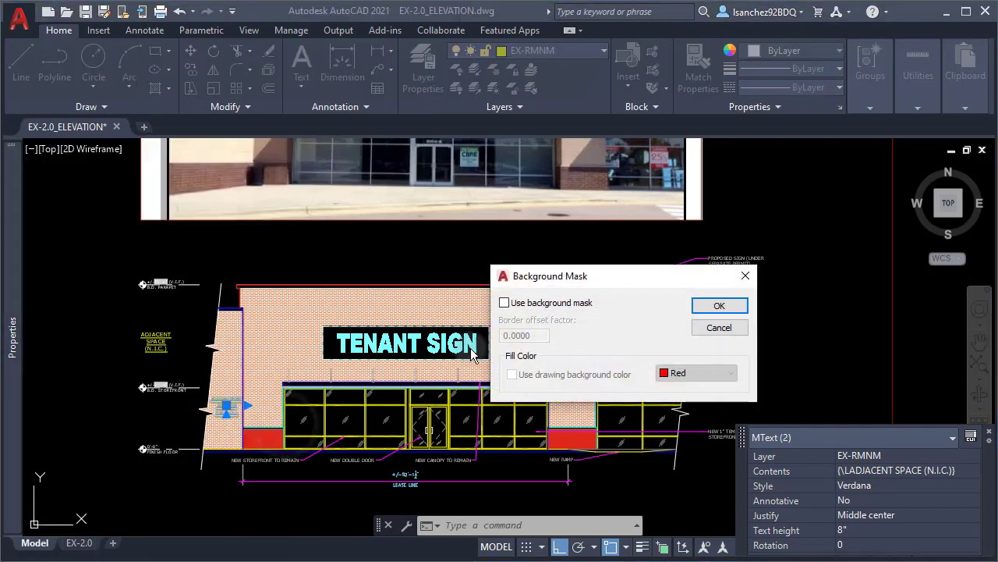
pyautogui.click(505, 303)
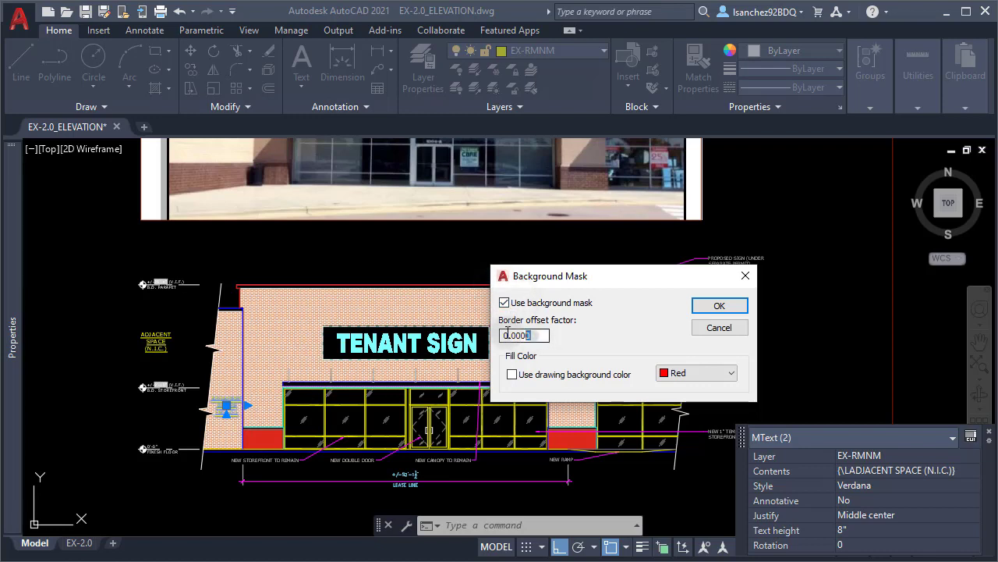
pyautogui.write('1')
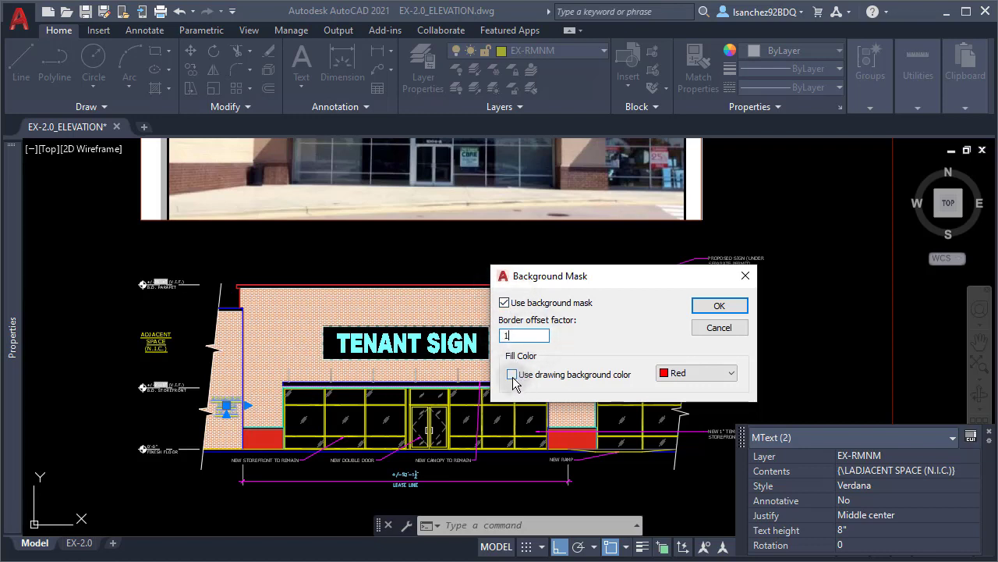
pyautogui.click(522, 380)
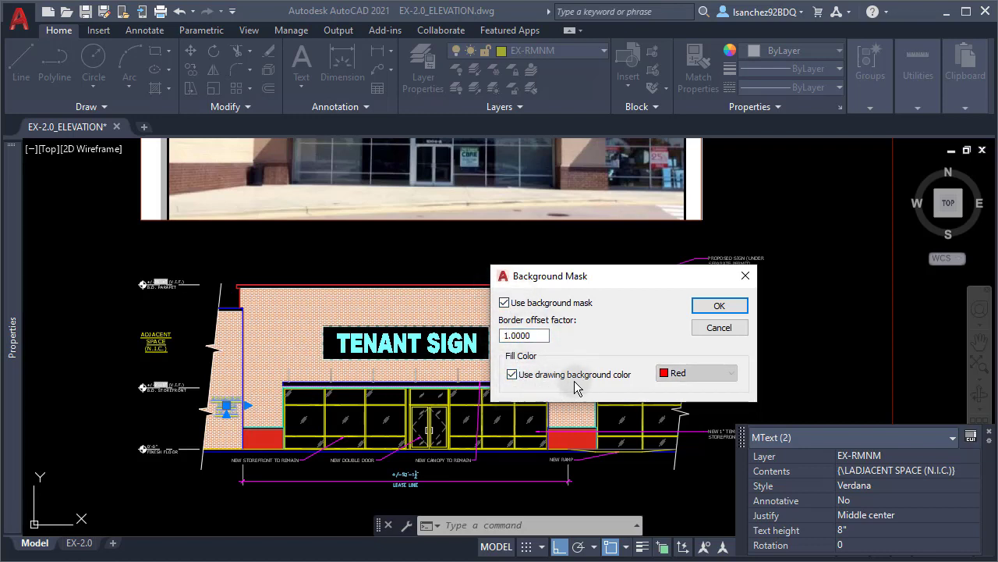
pyautogui.click(719, 306)
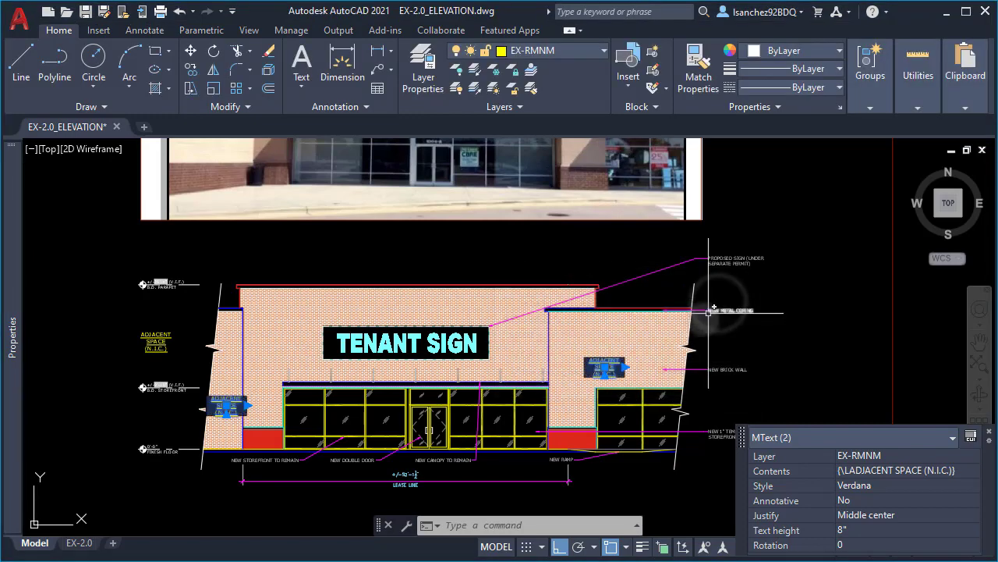
# Step: Send both ADJACENT SPACE labels to the back using DRAWORDER's Back option
pyautogui.scroll(3, 569, 414)
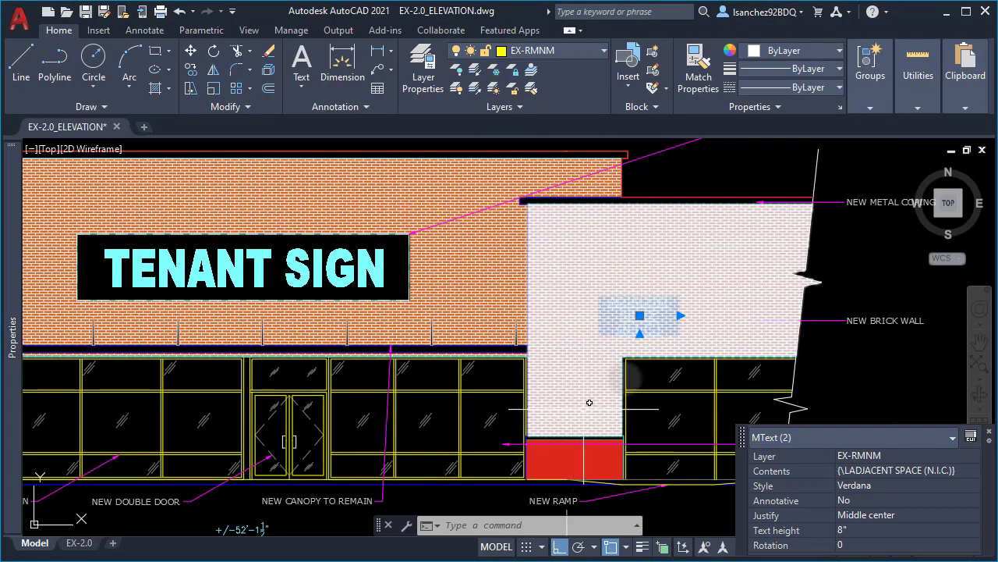
pyautogui.scroll(-5, 693, 394)
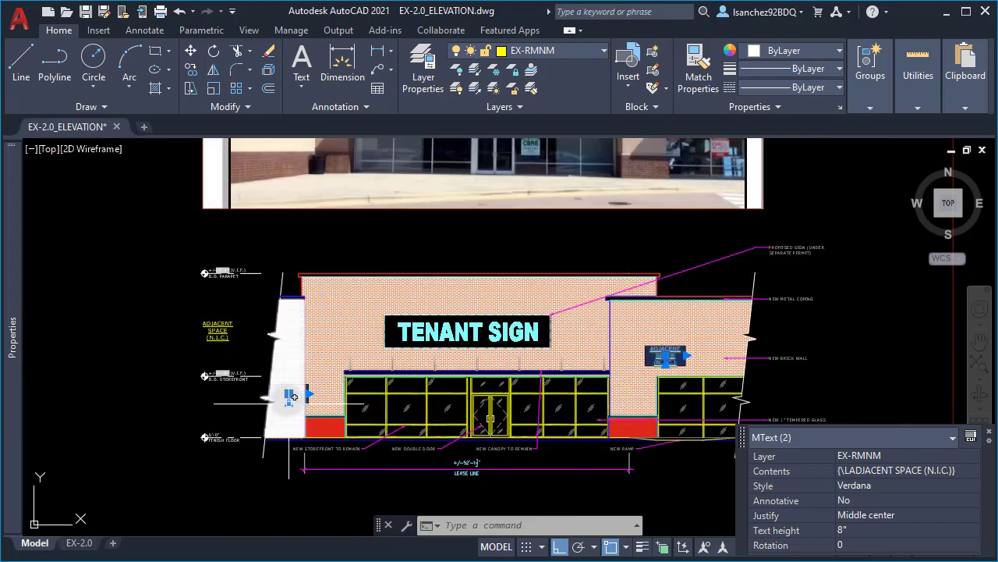
pyautogui.scroll(8, 299, 365)
pyautogui.scroll(-9, 297, 379)
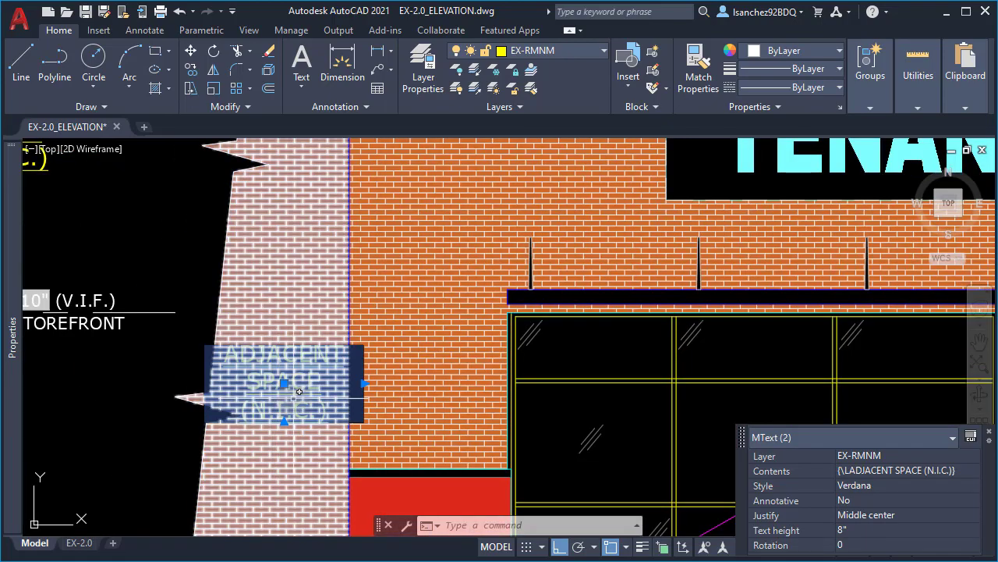
pyautogui.write('DR')
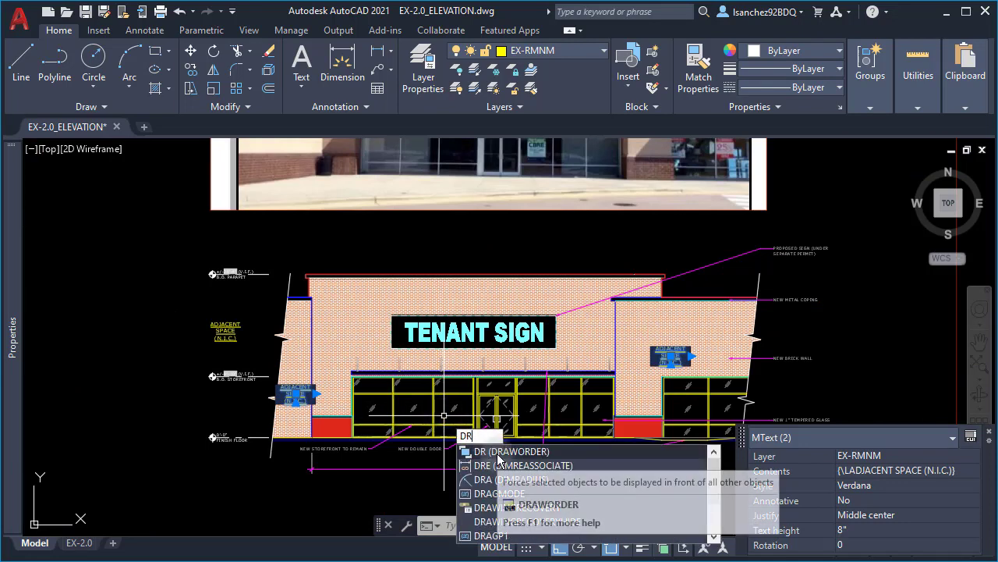
pyautogui.click(499, 452)
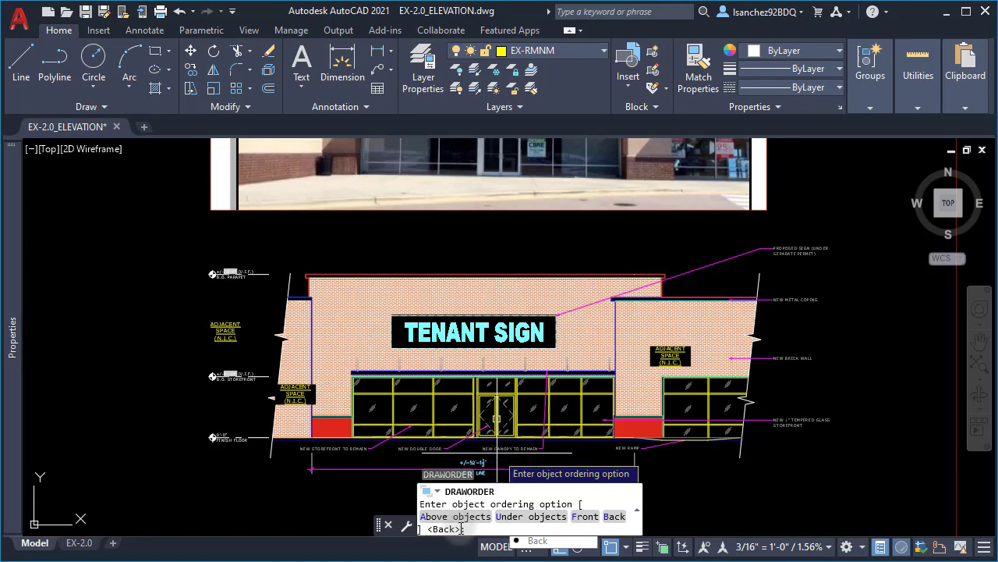
pyautogui.click(613, 517)
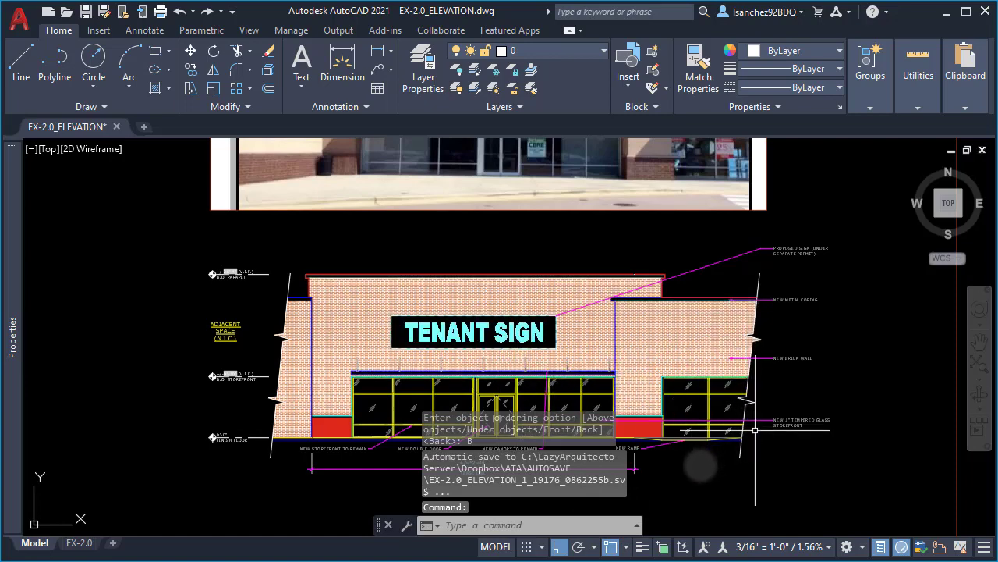
# Step: Bring all text forward with TEXTTOFRONT's Text option so the masked labels show above the brick
pyautogui.write('m')
pyautogui.press('Return')
pyautogui.click(713, 434)
pyautogui.scroll(5, 713, 435)
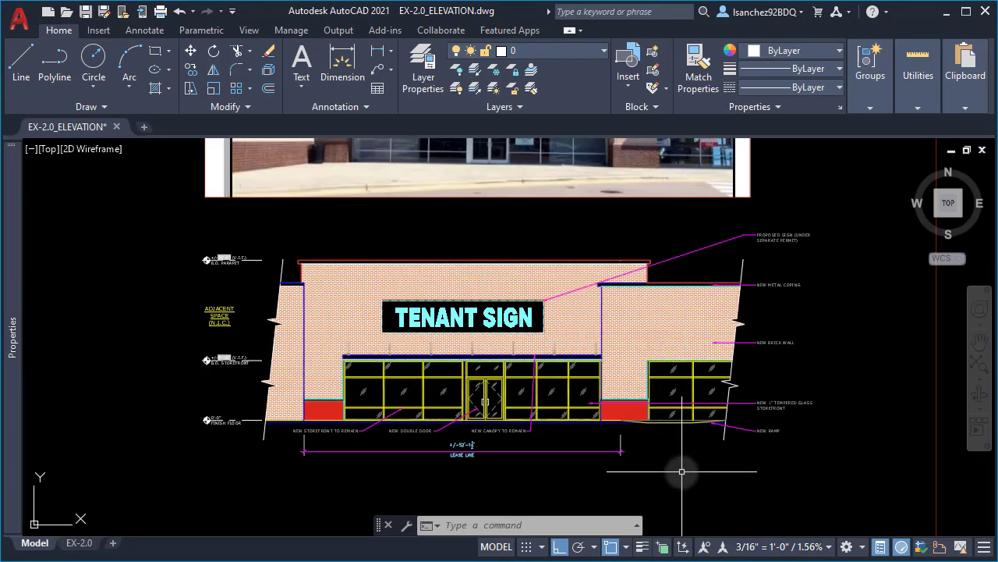
pyautogui.write('EXTTOFRONT')
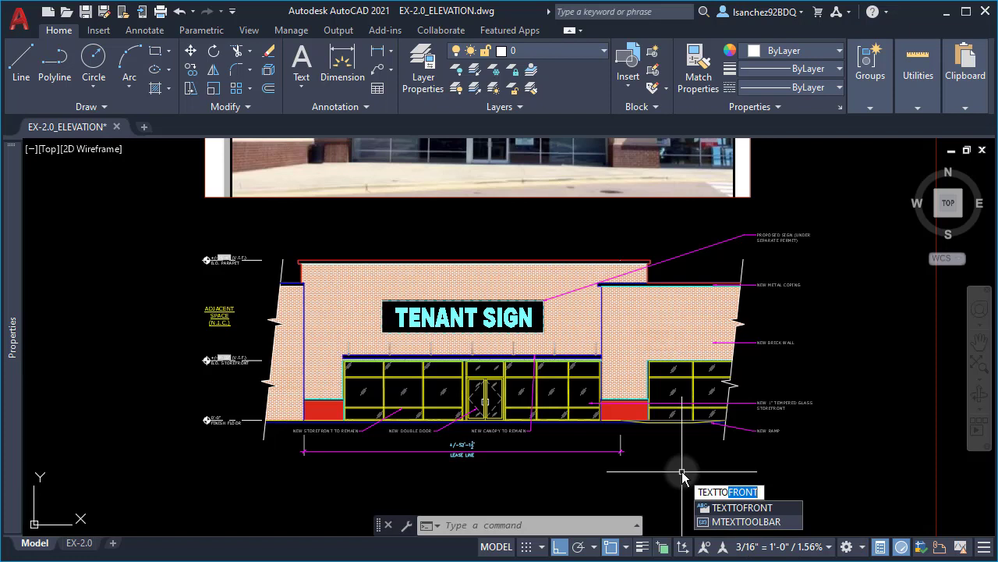
pyautogui.press('Return')
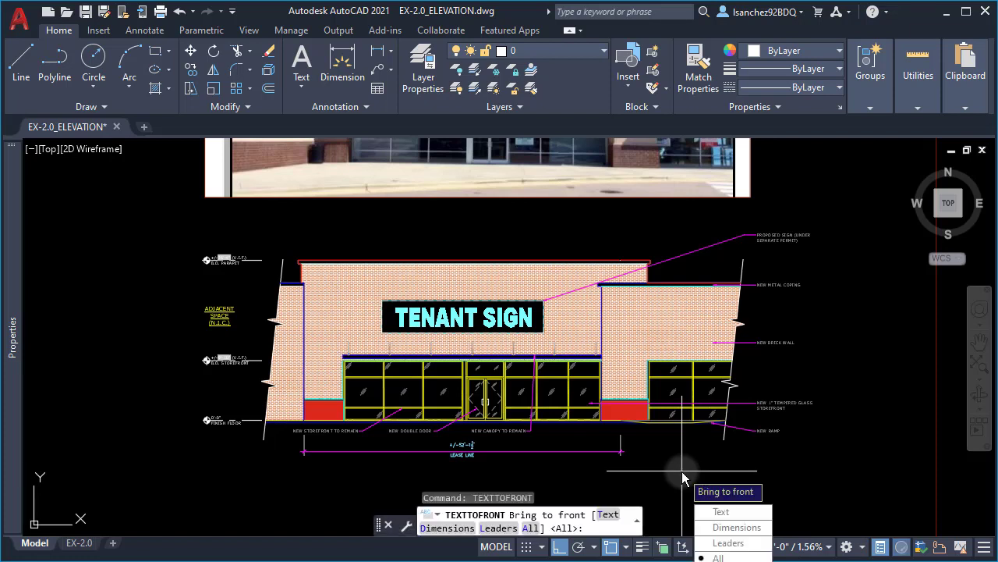
pyautogui.click(731, 520)
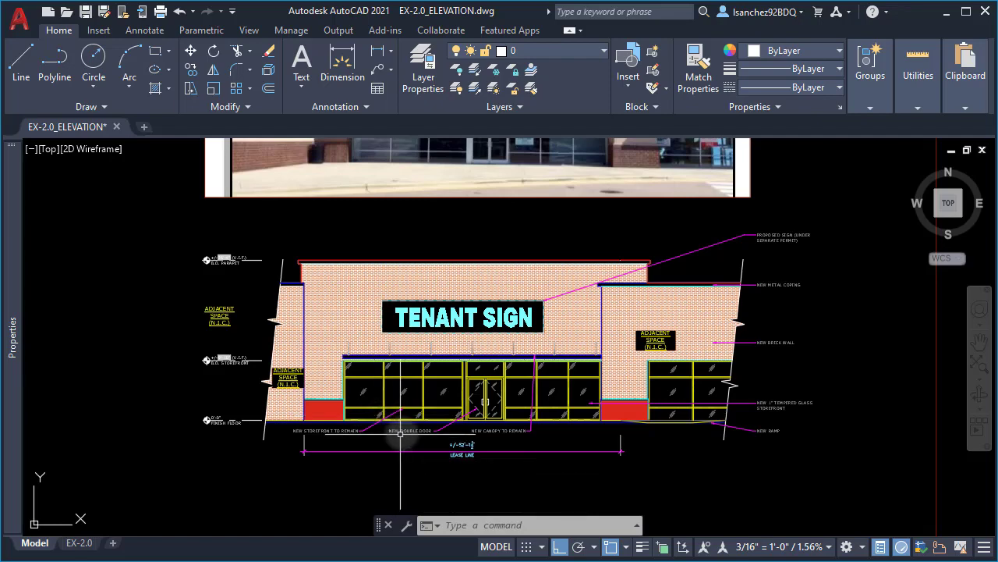
pyautogui.moveTo(480, 418); pyautogui.dragTo(398, 424, button='middle')
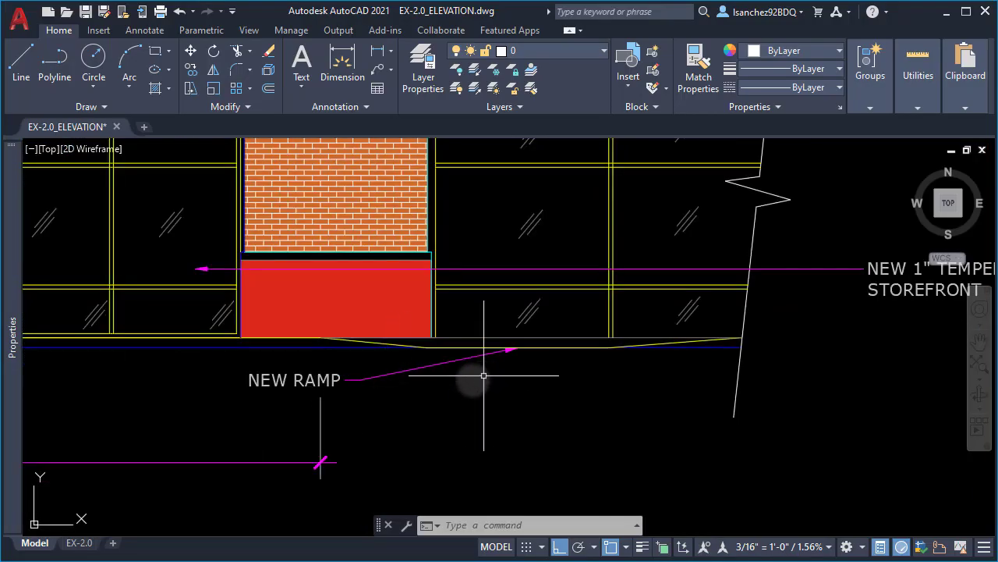
pyautogui.scroll(-2, 379, 394)
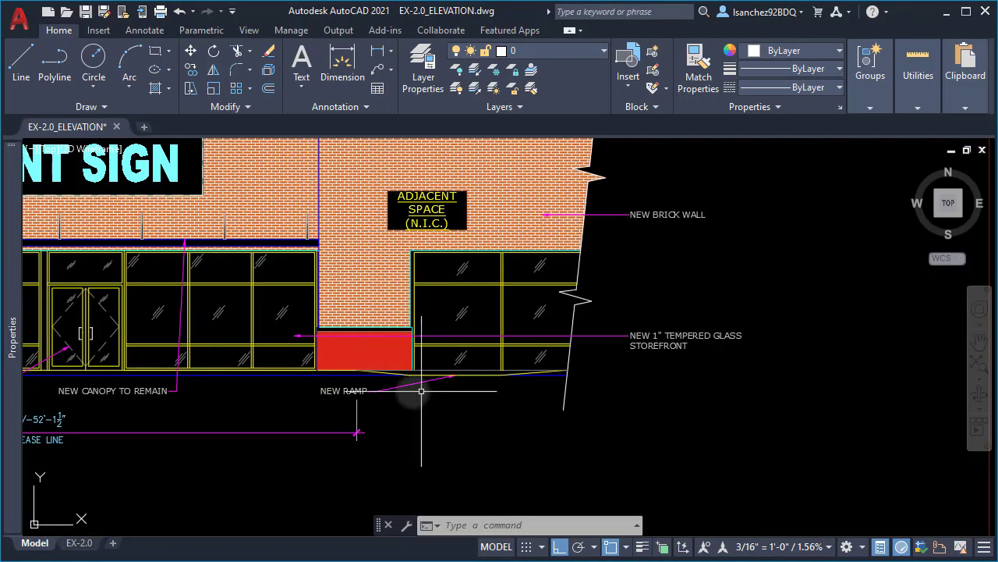
pyautogui.click(362, 369)
pyautogui.click(355, 390)
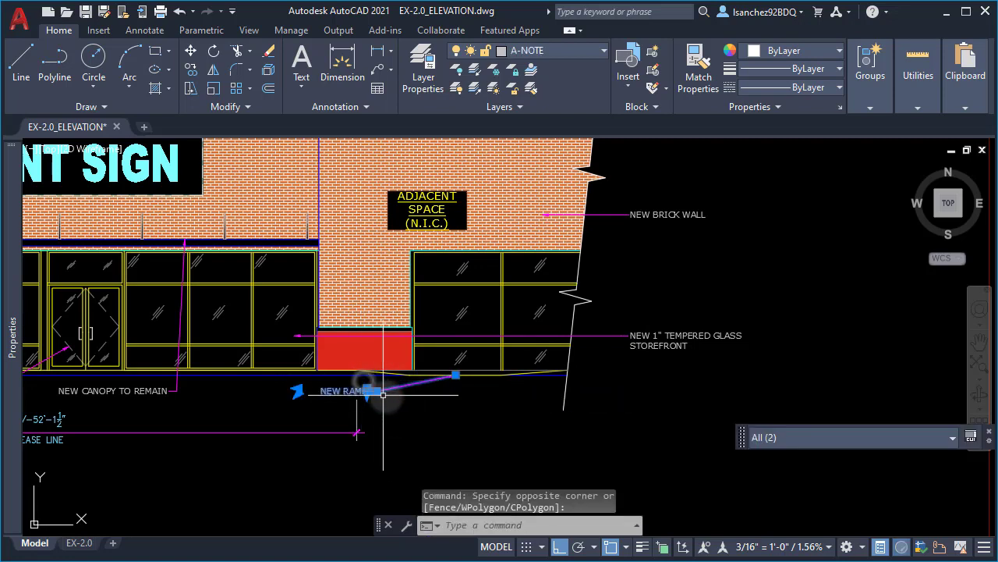
pyautogui.write('MI')
pyautogui.press('Return')
pyautogui.click(519, 404)
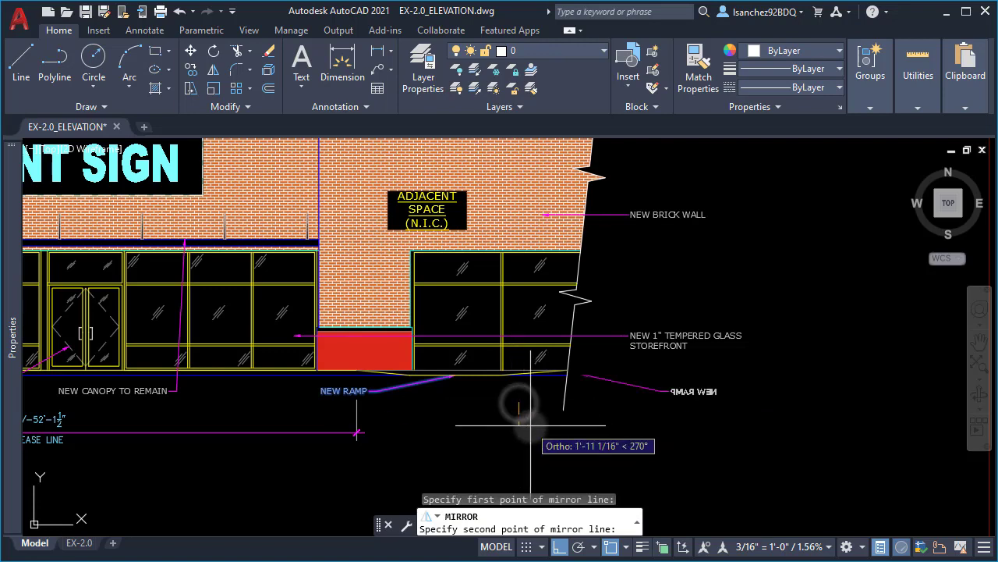
pyautogui.click(530, 425)
pyautogui.write('Y')
pyautogui.press('Return')
pyautogui.scroll(3, 682, 406)
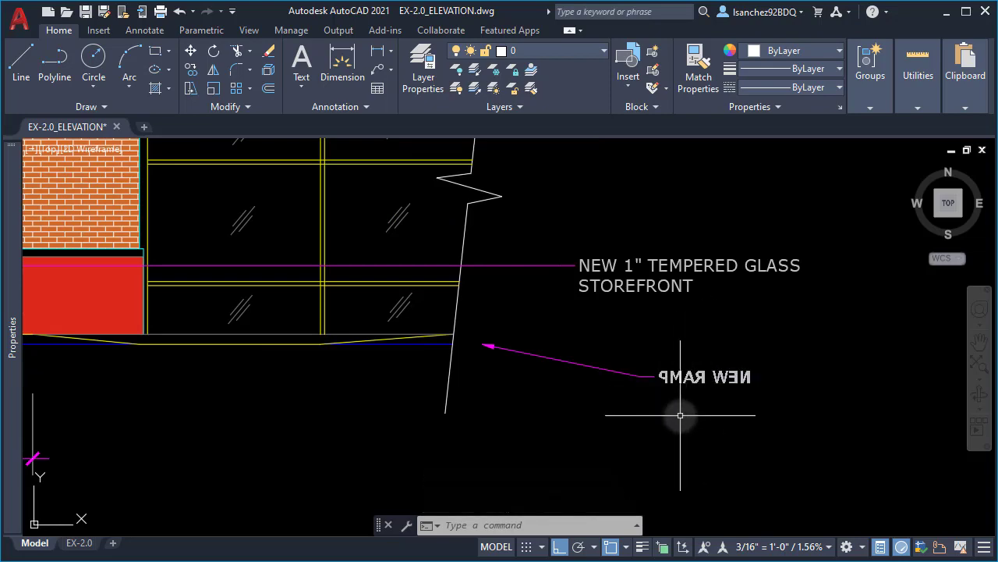
pyautogui.click(179, 12)
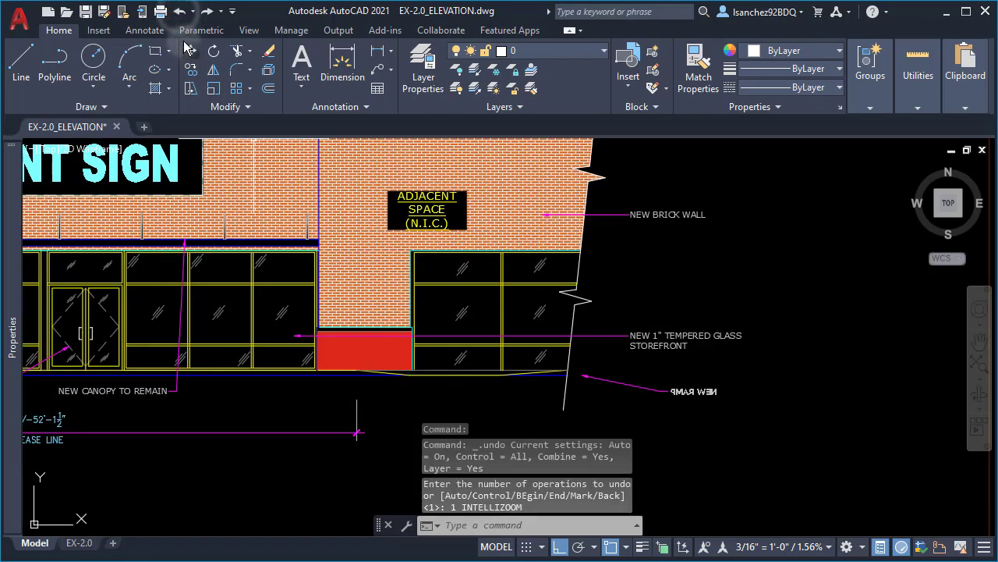
pyautogui.click(180, 12)
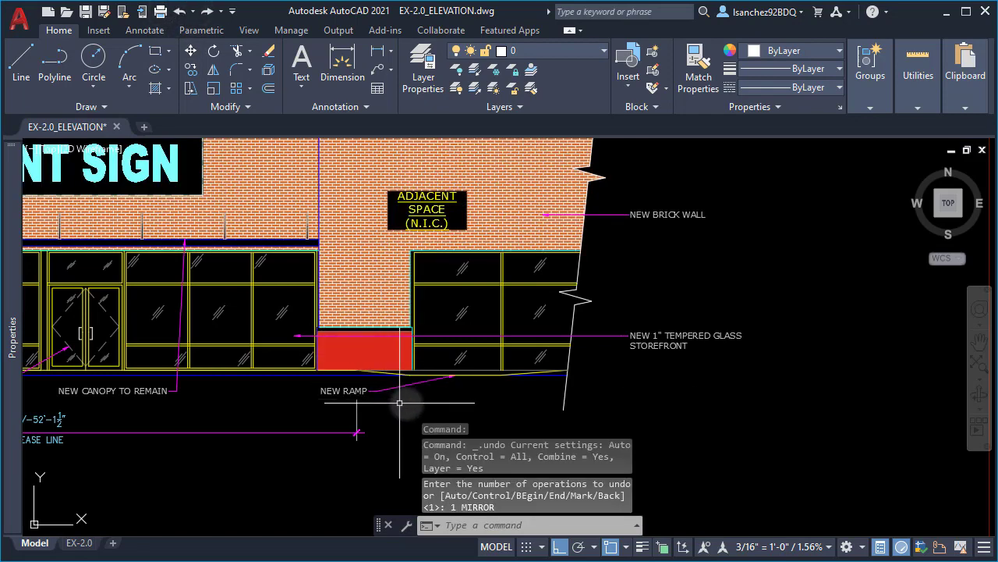
pyautogui.scroll(3, 437, 400)
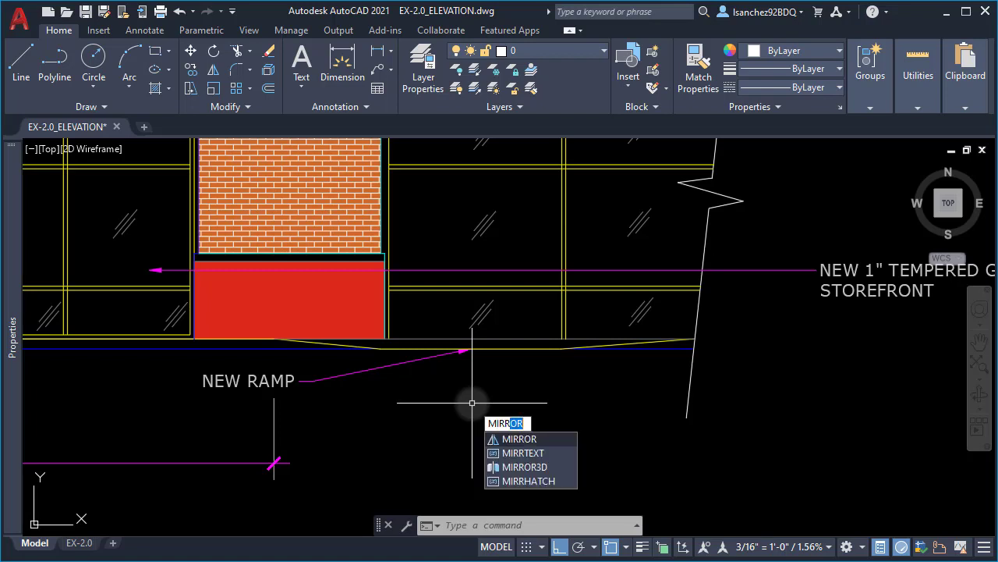
# Step: Set the text-mirroring option so mirrored text stays readable instead of reversed
pyautogui.write('T')
pyautogui.press('Return')
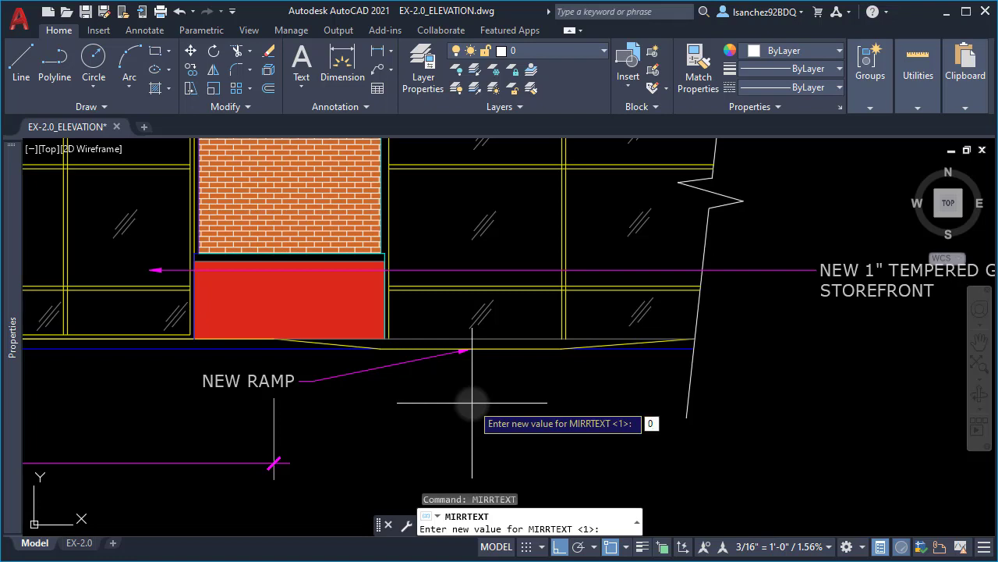
pyautogui.press('Return')
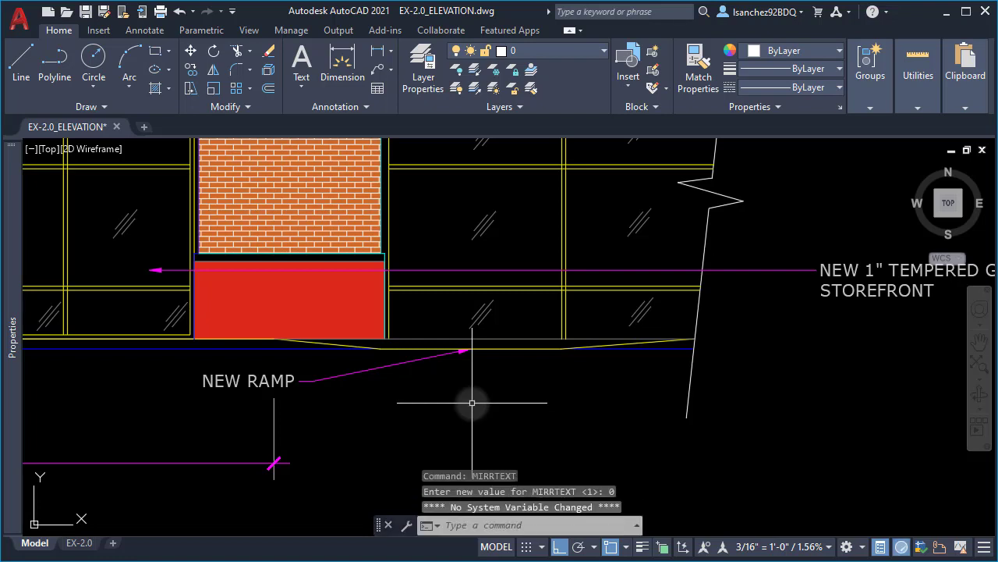
# Step: Mirror the NEW RAMP leader across a vertical line and erase the original label
pyautogui.click(356, 400)
pyautogui.click(281, 369)
pyautogui.write('MI')
pyautogui.press('Return')
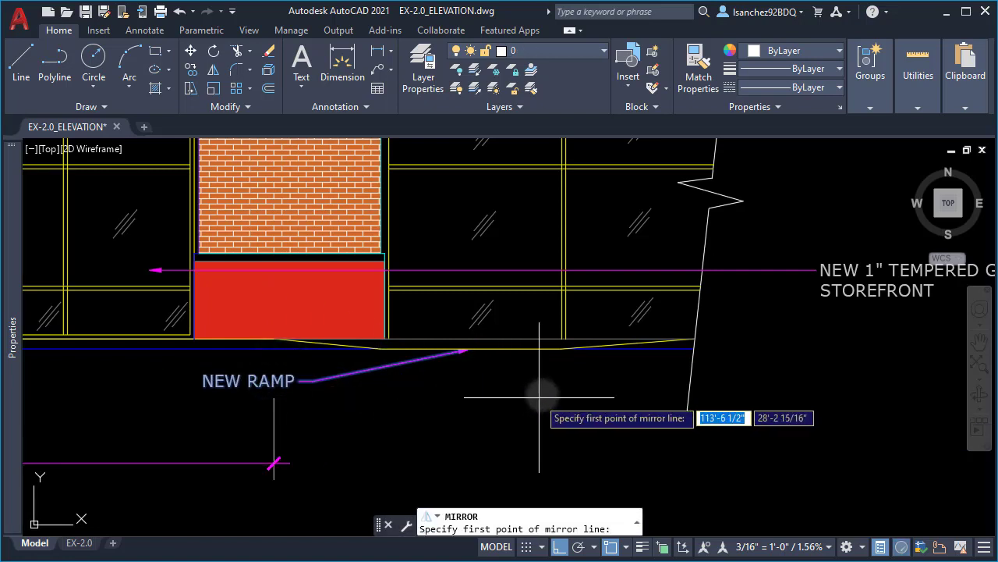
pyautogui.click(553, 391)
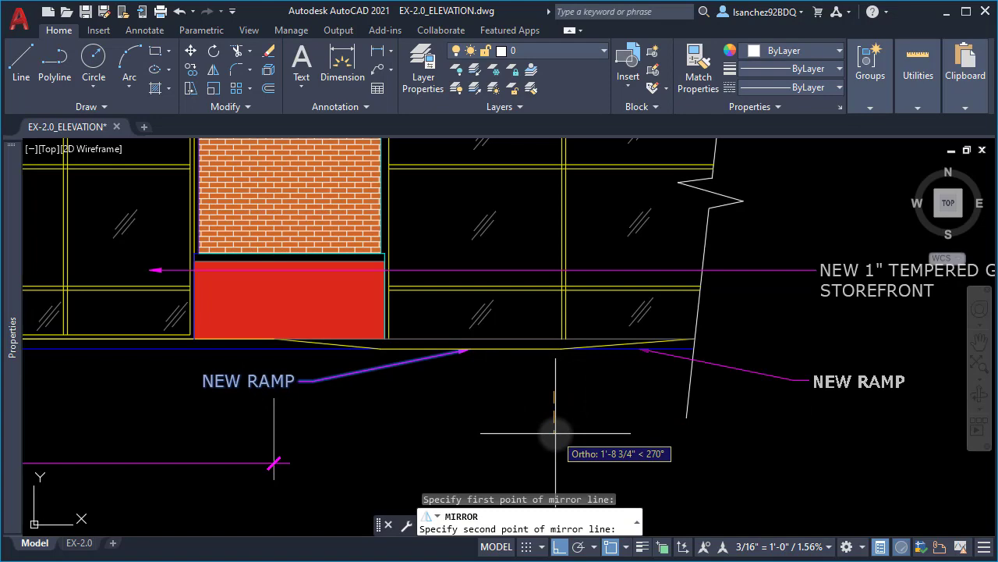
pyautogui.click(556, 433)
pyautogui.write('Y')
pyautogui.press('Return')
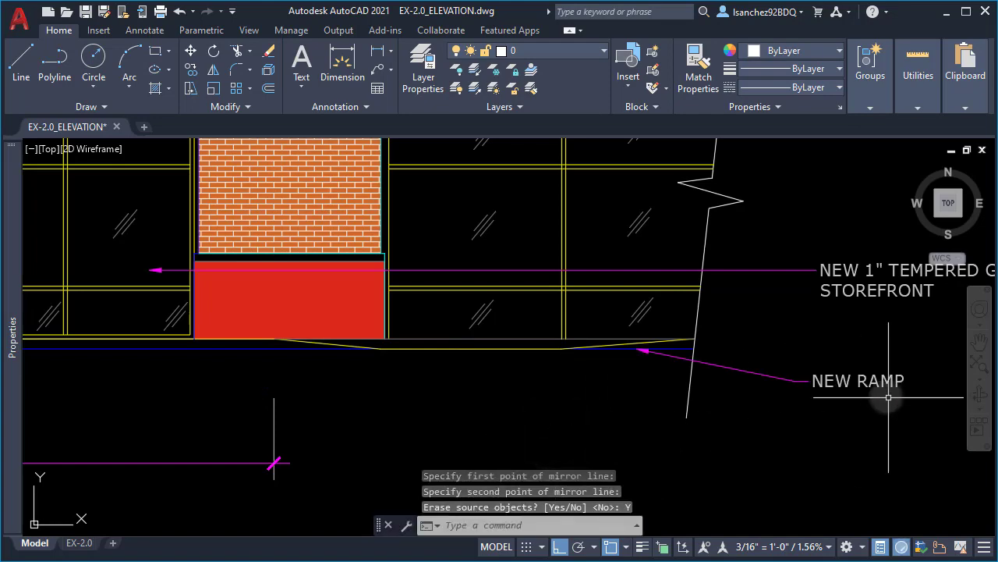
# Step: Stretch the mirrored NEW RAMP text so it sits beside its leader
pyautogui.moveTo(794, 390)
pyautogui.mouseDown(button='middle')
pyautogui.moveTo(708, 421)
pyautogui.moveTo(635, 421)
pyautogui.mouseUp(button='middle')
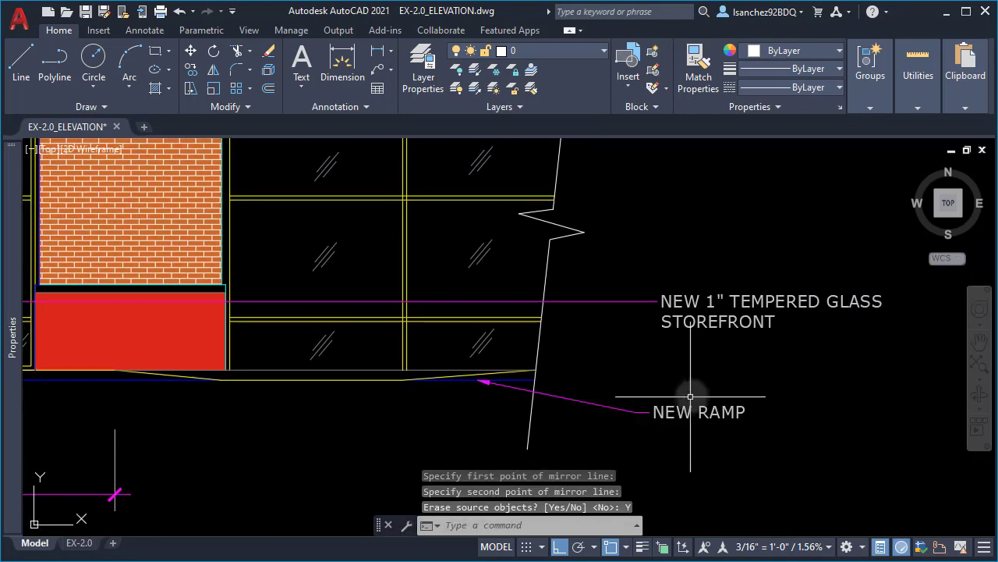
pyautogui.write('s')
pyautogui.press('Return')
pyautogui.click(781, 439)
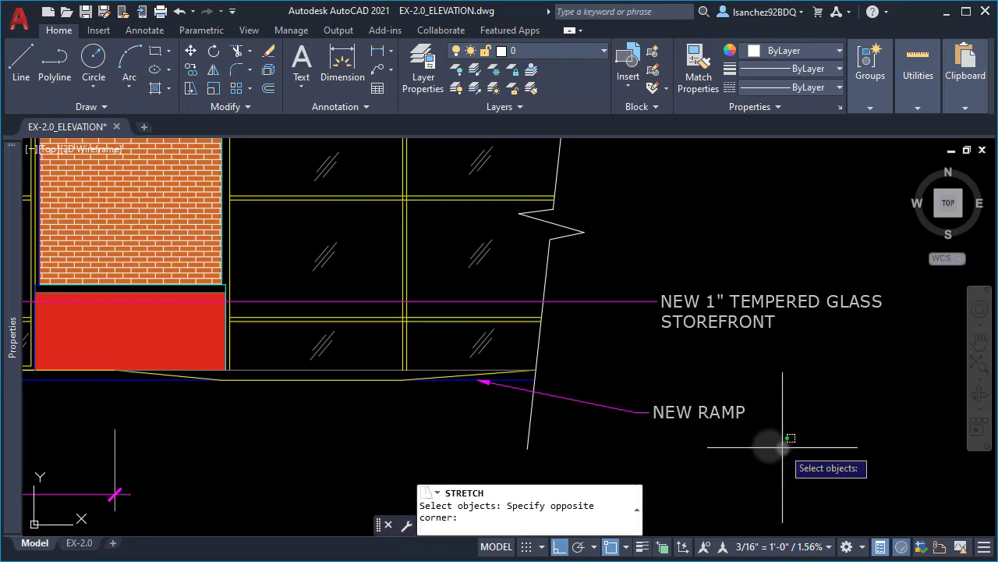
pyautogui.click(619, 379)
pyautogui.click(655, 407)
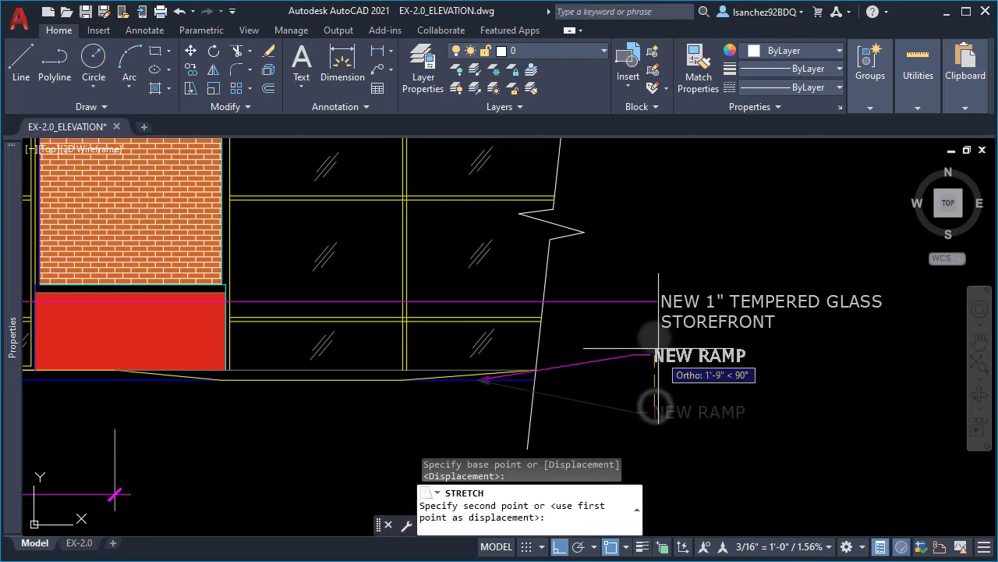
pyautogui.click(664, 409)
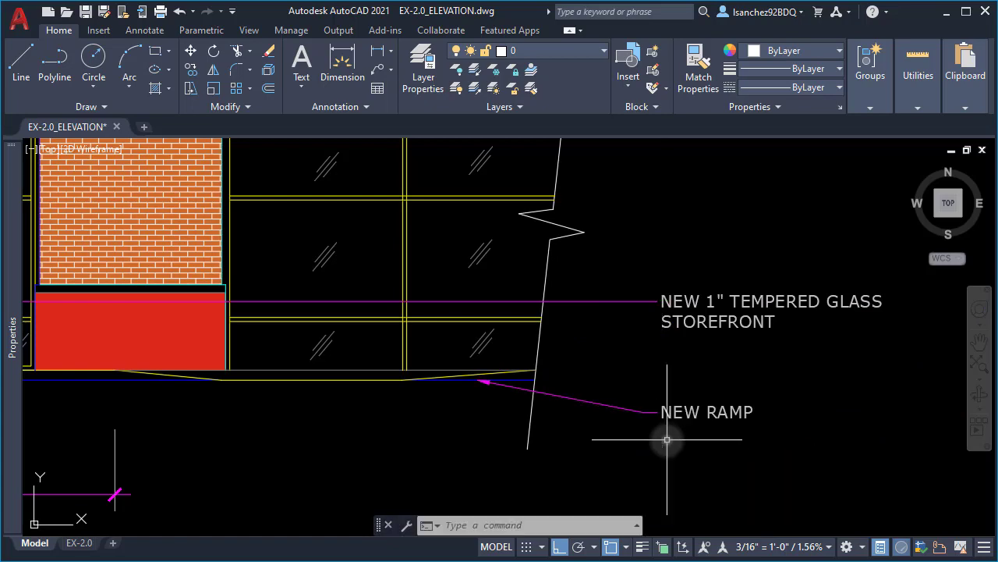
# Step: Switch to the EX-2.0 sheet layout and zoom in on the title block's empty Date box
pyautogui.scroll(-5, 702, 441)
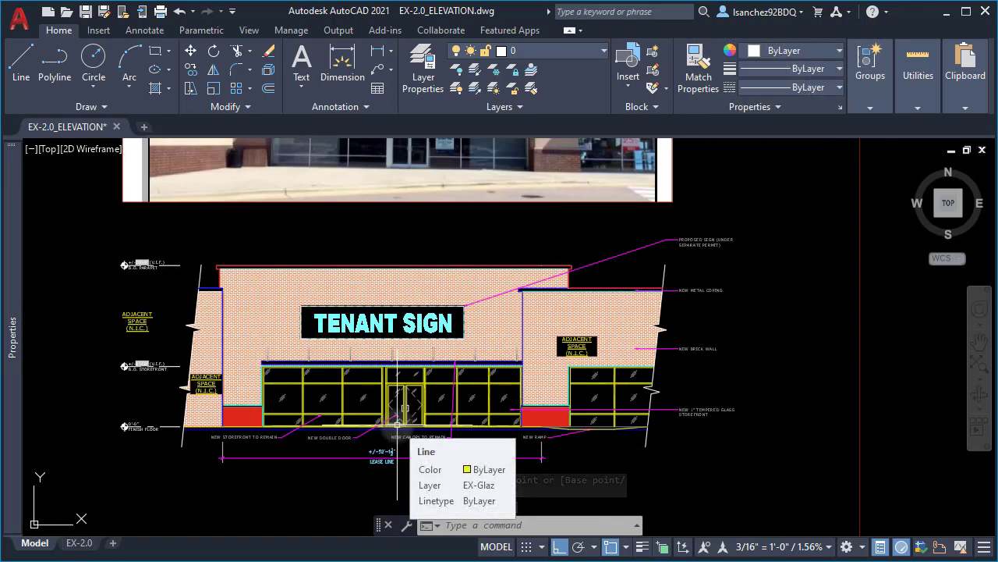
pyautogui.hotkey('ctrl', 'pagedown')
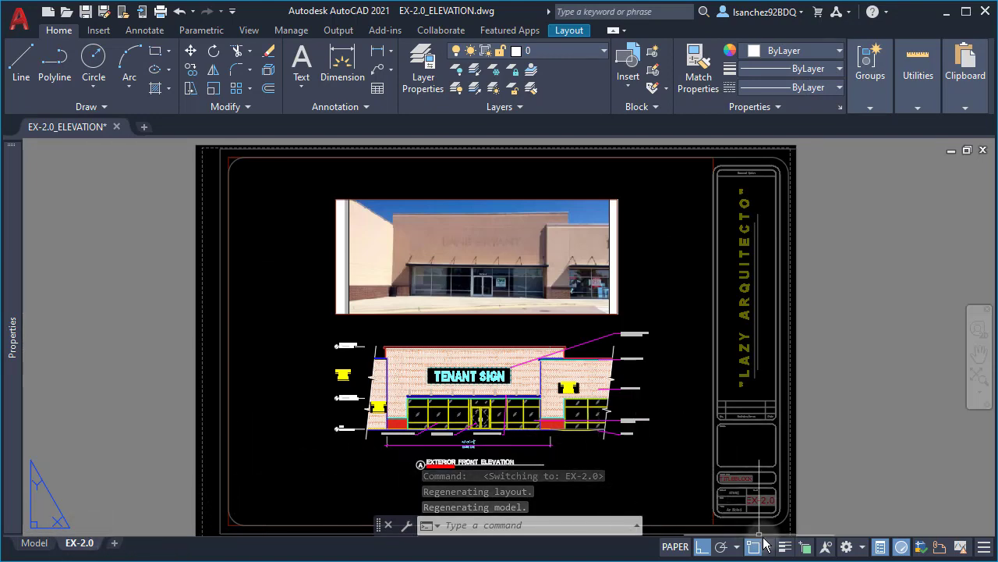
pyautogui.scroll(6, 729, 511)
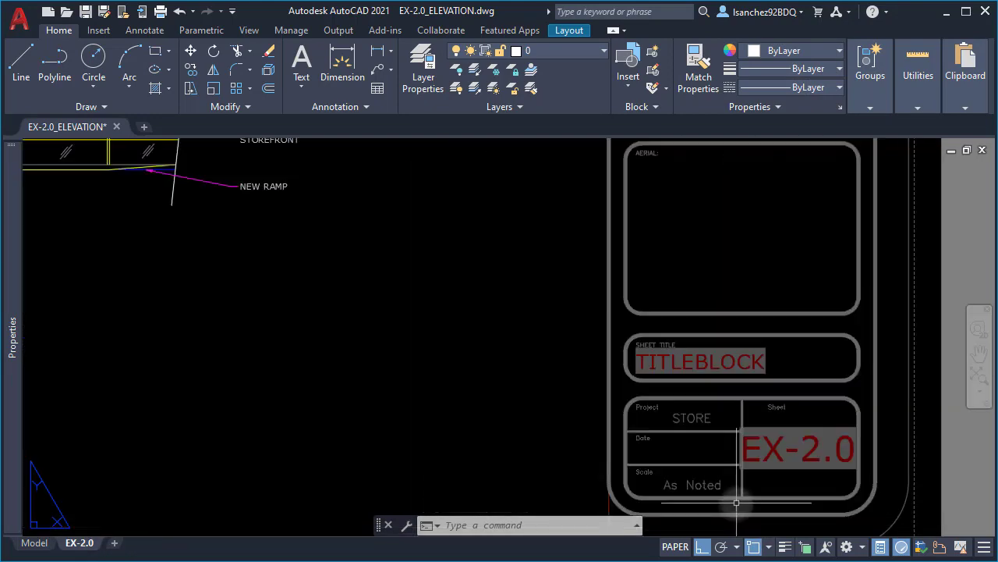
pyautogui.scroll(3, 653, 440)
pyautogui.scroll(-3, 662, 435)
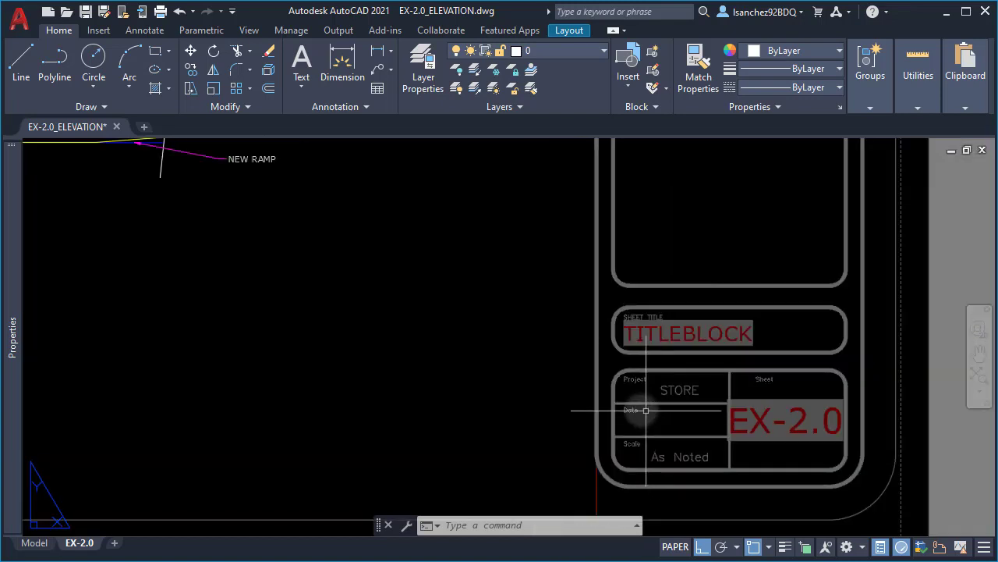
pyautogui.scroll(3, 635, 403)
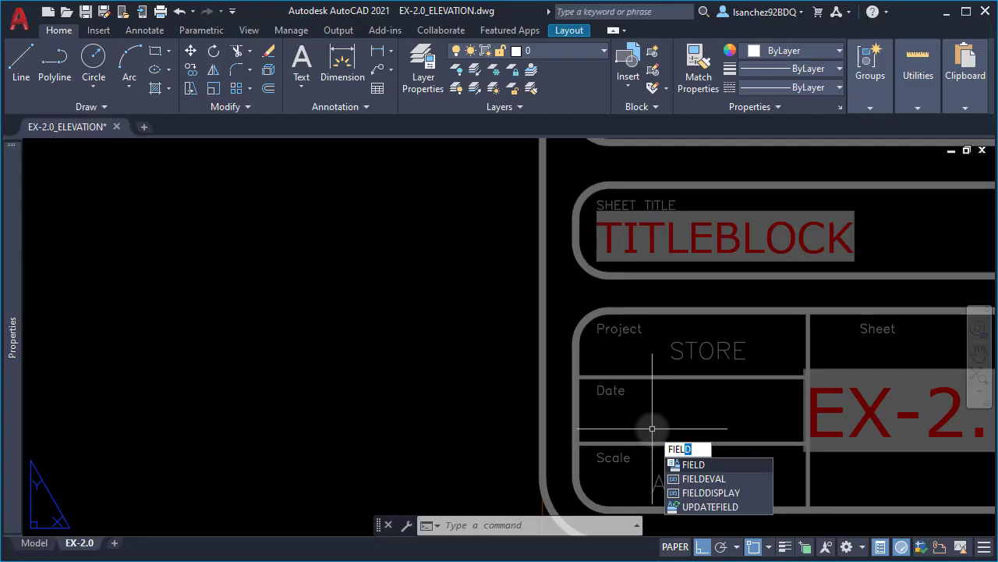
# Step: Insert a SaveDate field formatted M/d/yyyy
pyautogui.press('Return')
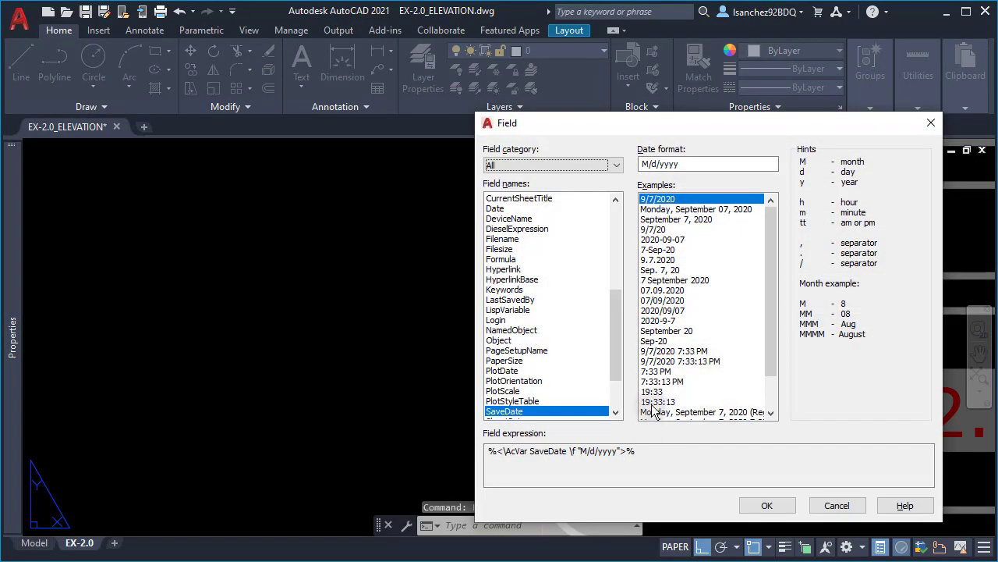
pyautogui.moveTo(612, 308); pyautogui.dragTo(616, 337)
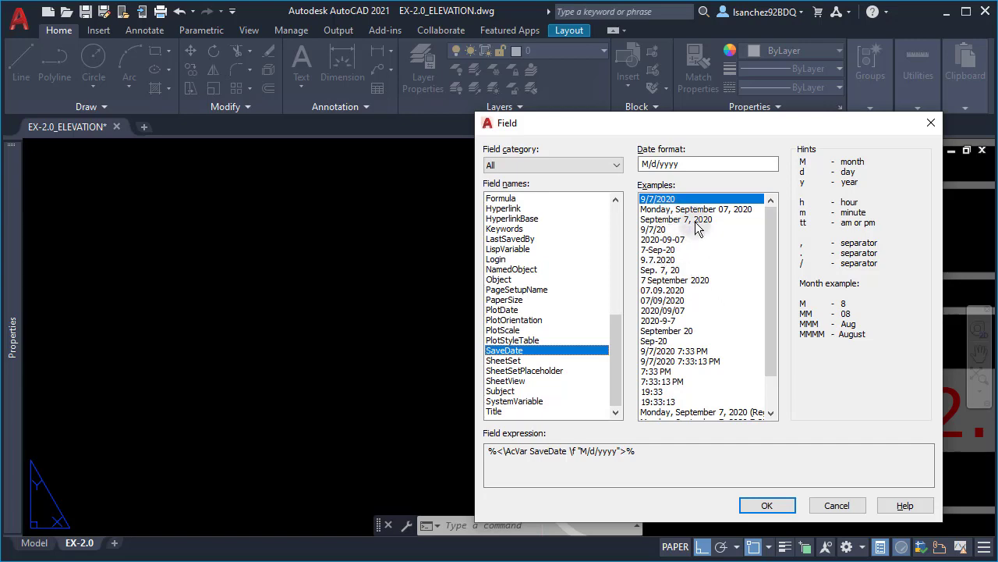
pyautogui.click(764, 507)
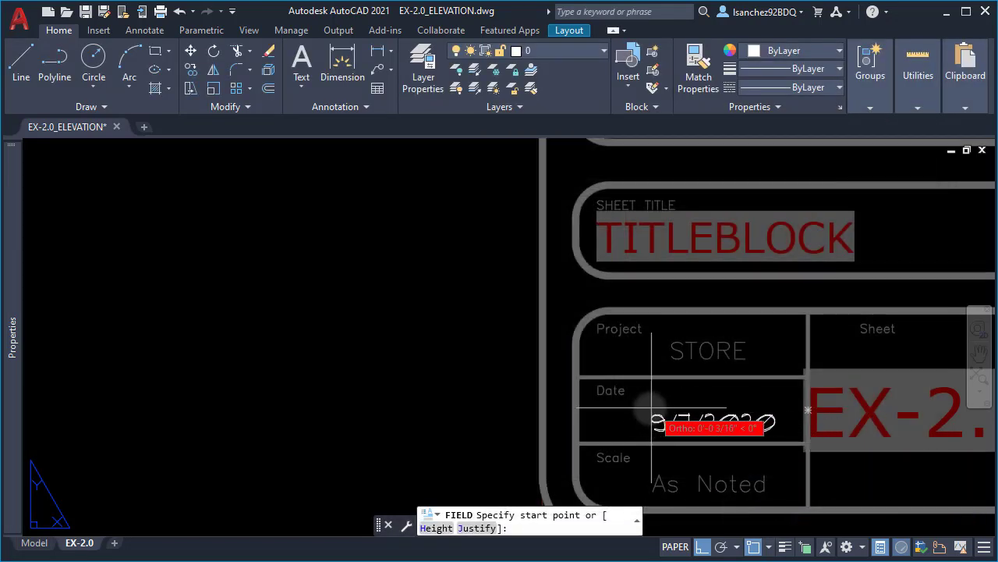
# Step: Set the field's text height with two points, turn Ortho off, and place 9/7/2020 in the Date box
pyautogui.click(435, 528)
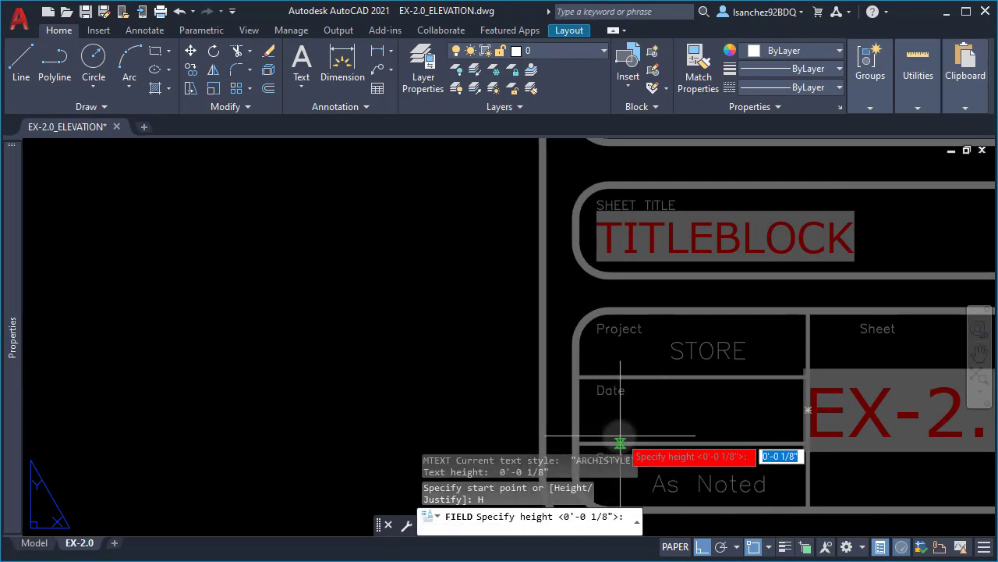
pyautogui.scroll(5, 631, 428)
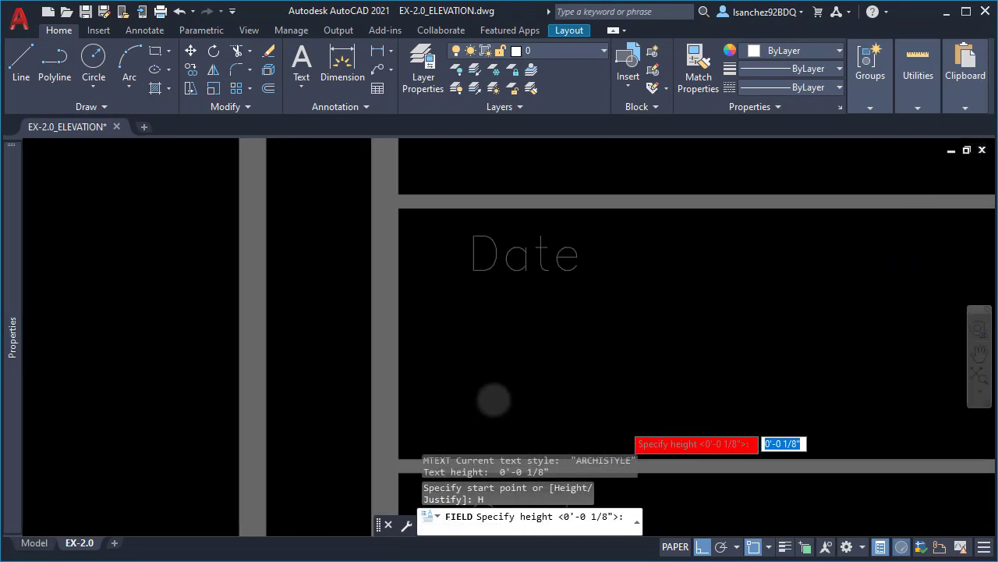
pyautogui.scroll(-3, 466, 397)
pyautogui.click(405, 408)
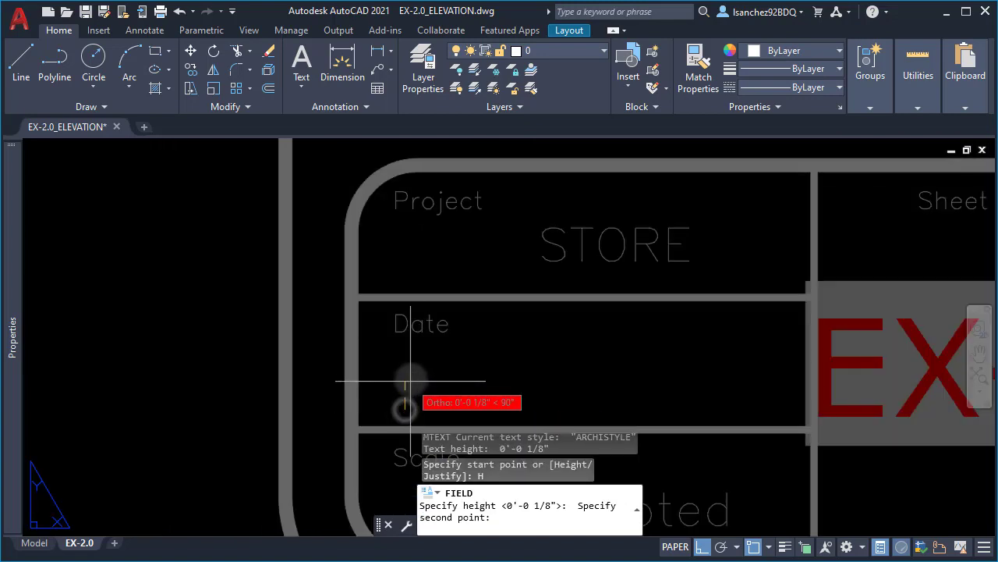
pyautogui.click(412, 369)
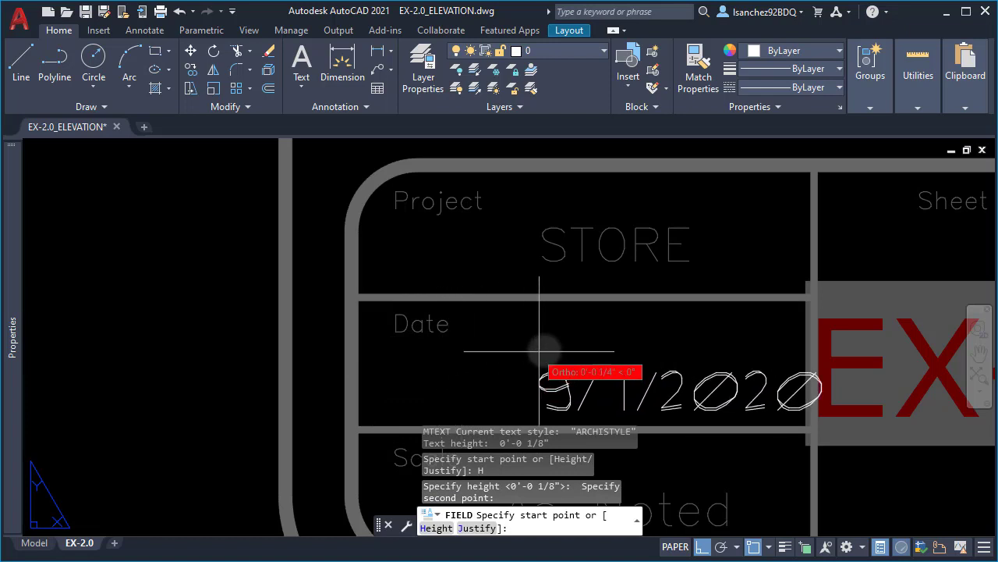
pyautogui.press('F8')
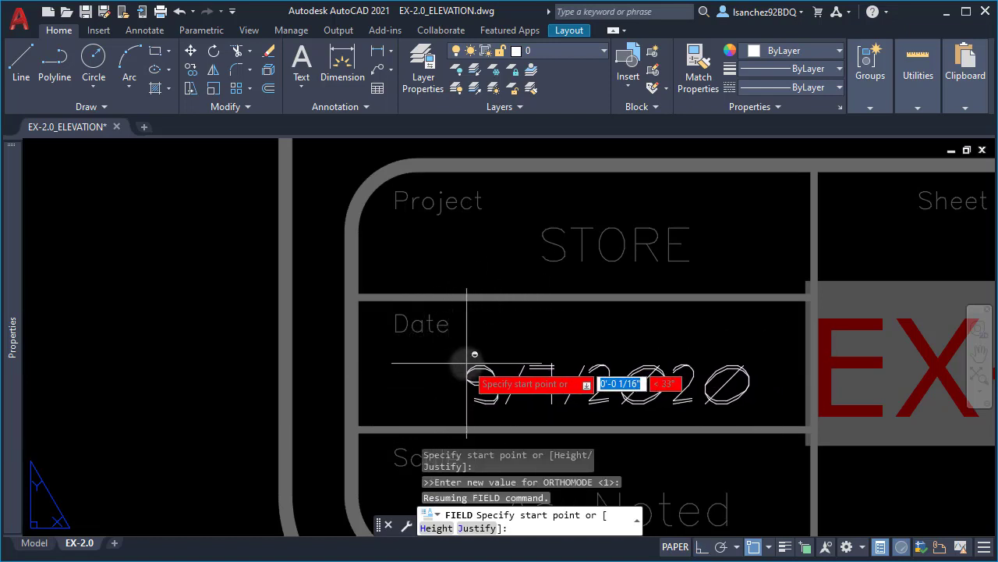
pyautogui.click(458, 360)
# Step: Change the 9/7/2020 date text's colour to Red in Properties
pyautogui.press('Escape')
pyautogui.click(685, 400)
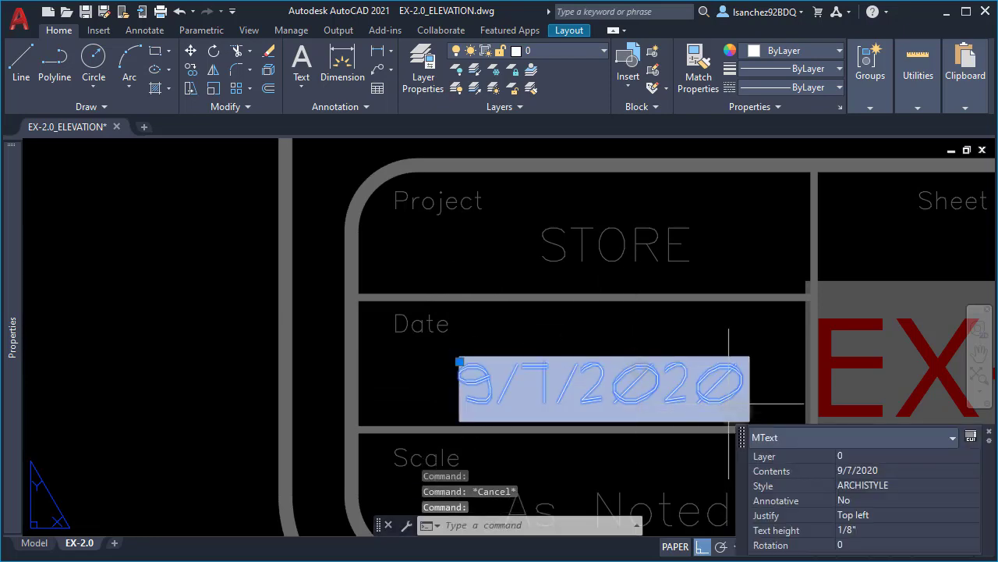
pyautogui.moveTo(11, 268)
pyautogui.click(234, 195)
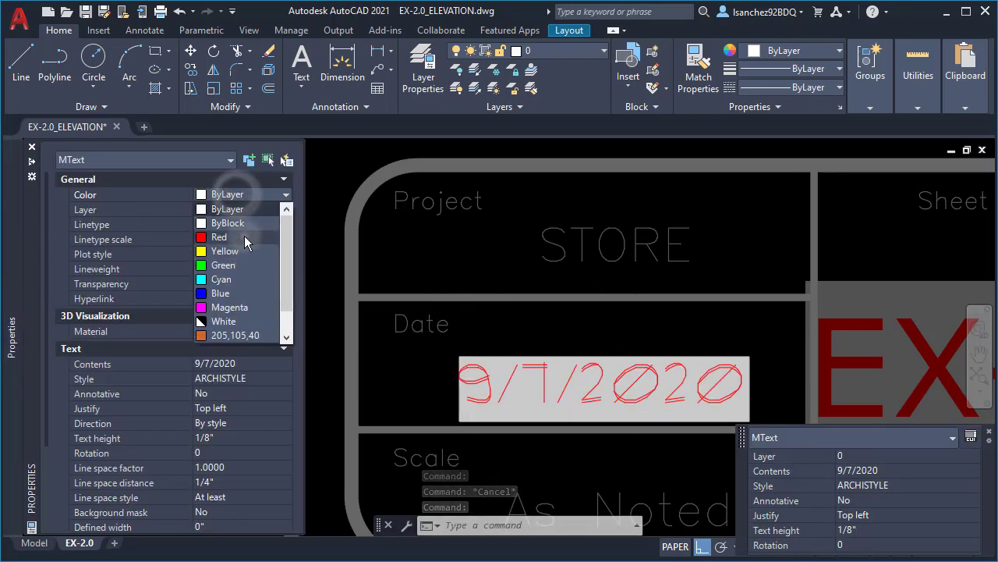
pyautogui.click(220, 238)
pyautogui.scroll(-3, 772, 417)
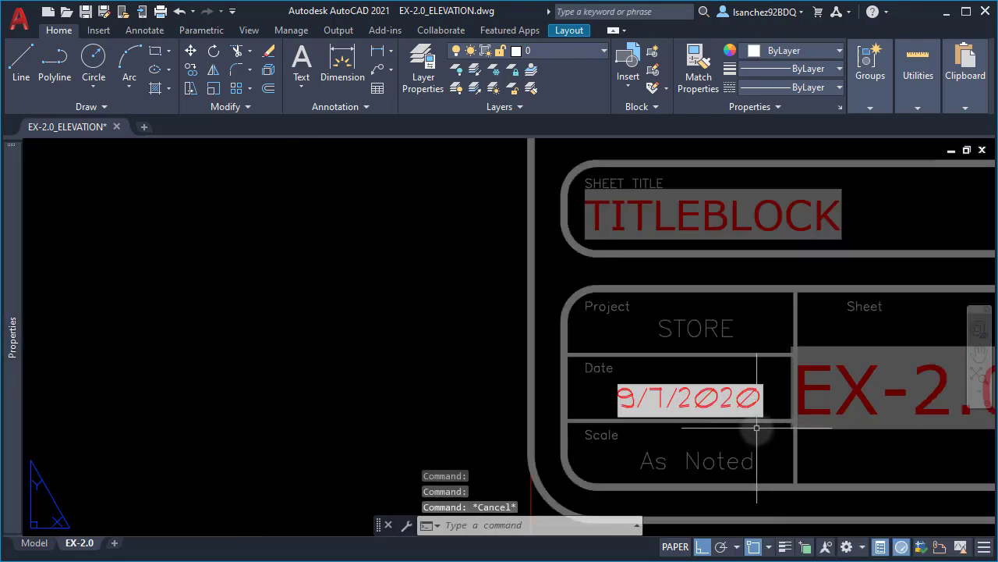
# Step: Reselect the date text to confirm it is red, then clear the selection
pyautogui.doubleClick(699, 399)
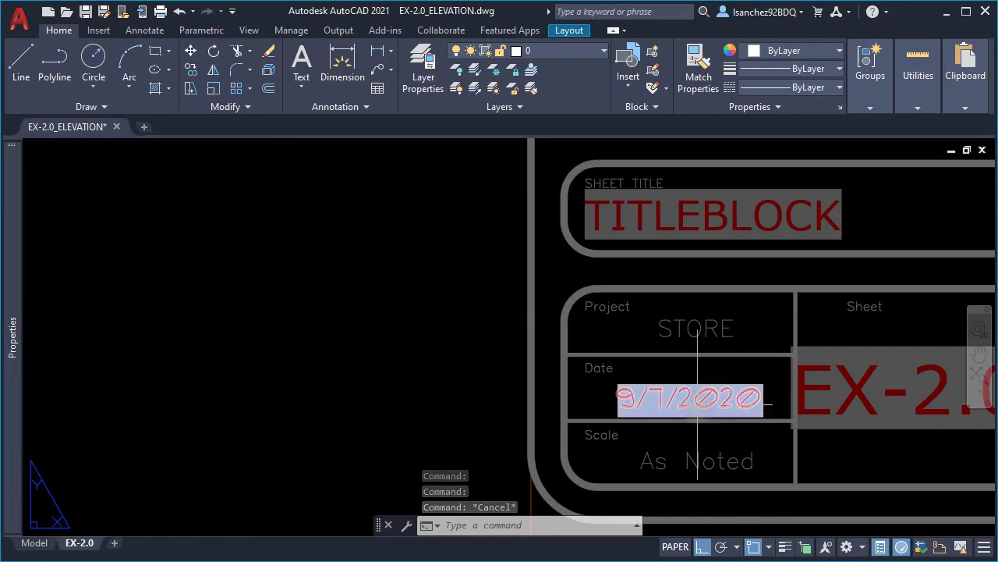
pyautogui.click(698, 402)
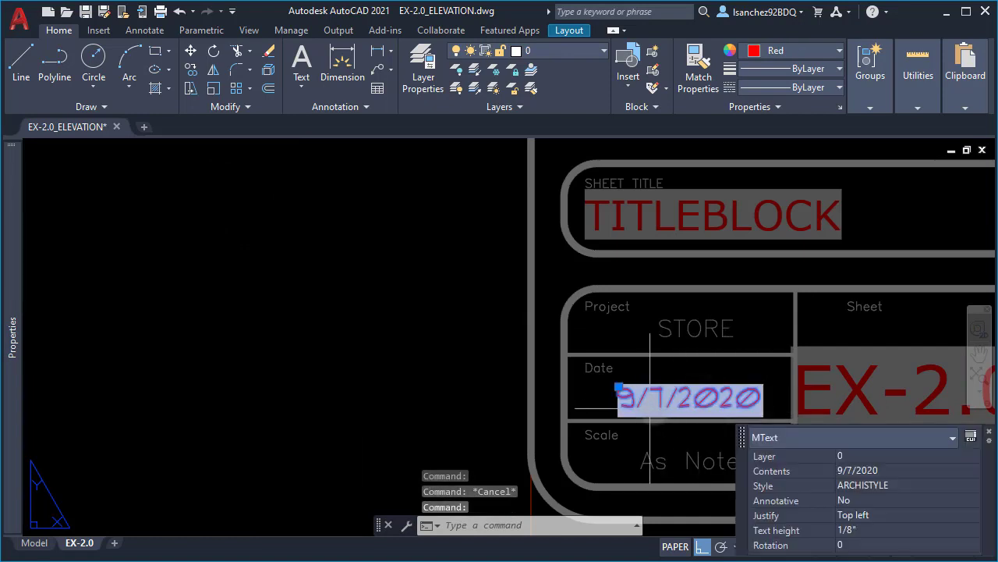
pyautogui.press('Escape')
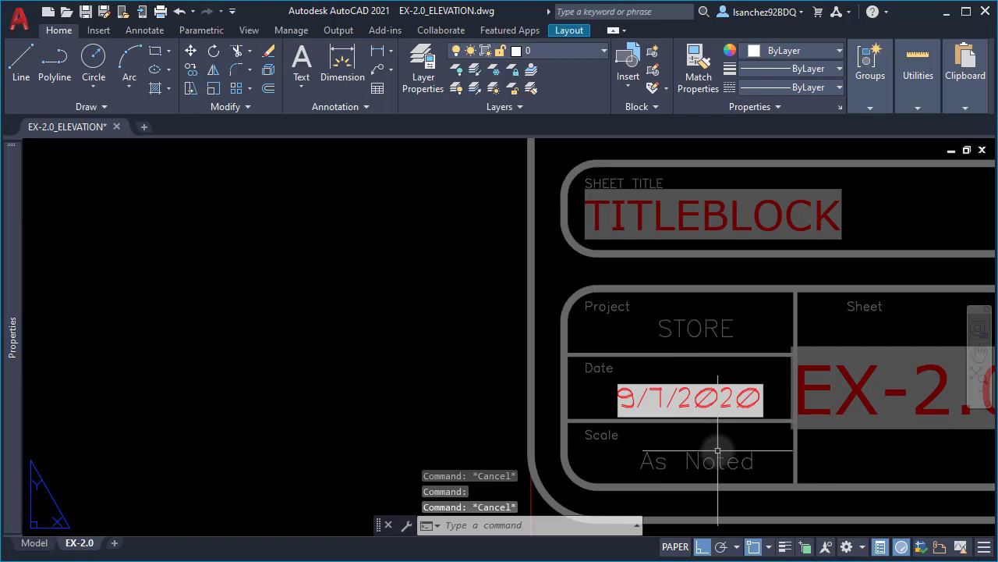
pyautogui.scroll(-6, 718, 450)
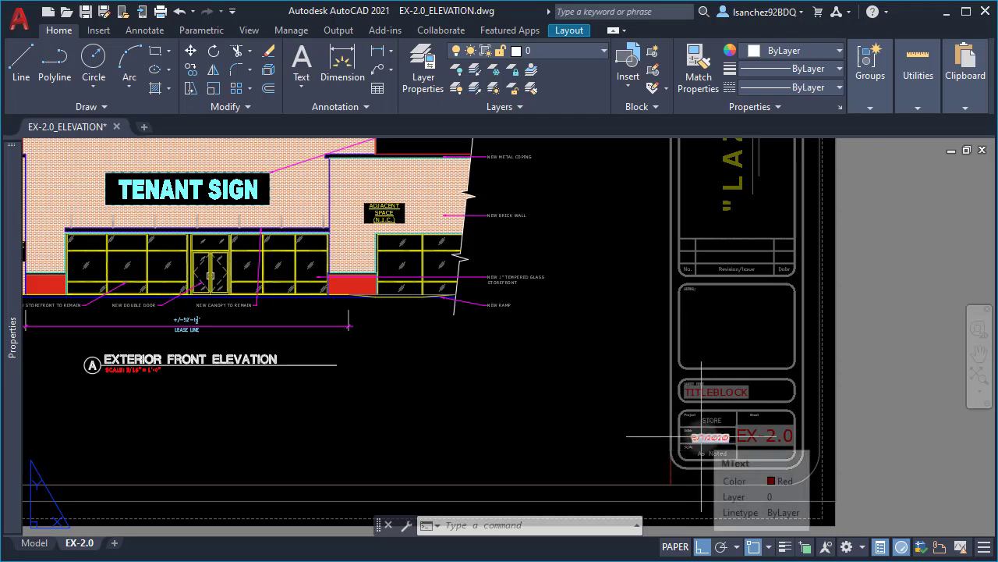
pyautogui.scroll(3, 702, 436)
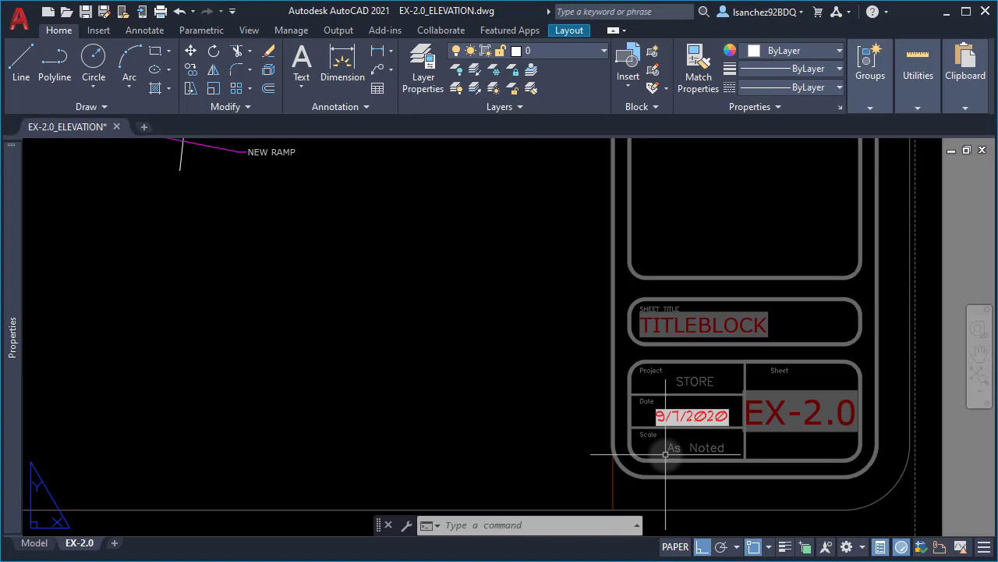